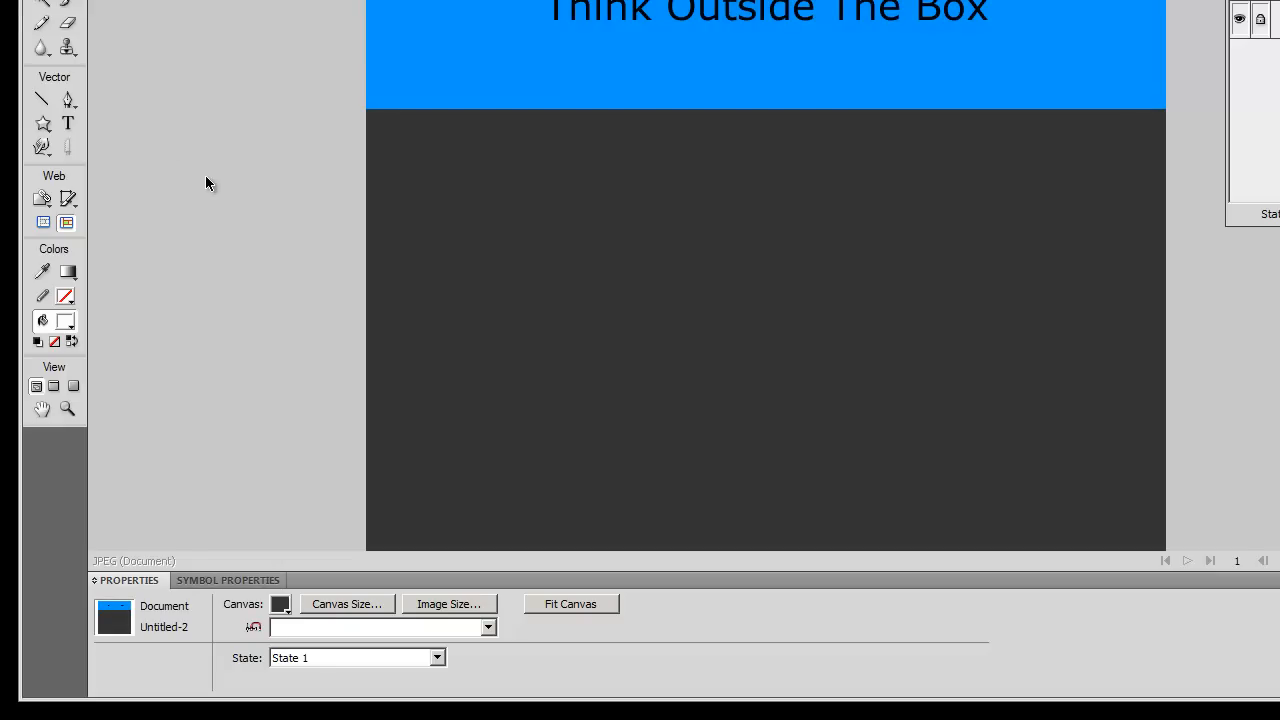
Step: Draw a white rectangle about 219 by 76 pixels on the dark area of the canvas
click(43, 123)
drag(43, 123, 100, 137)
drag(628, 412, 847, 488)
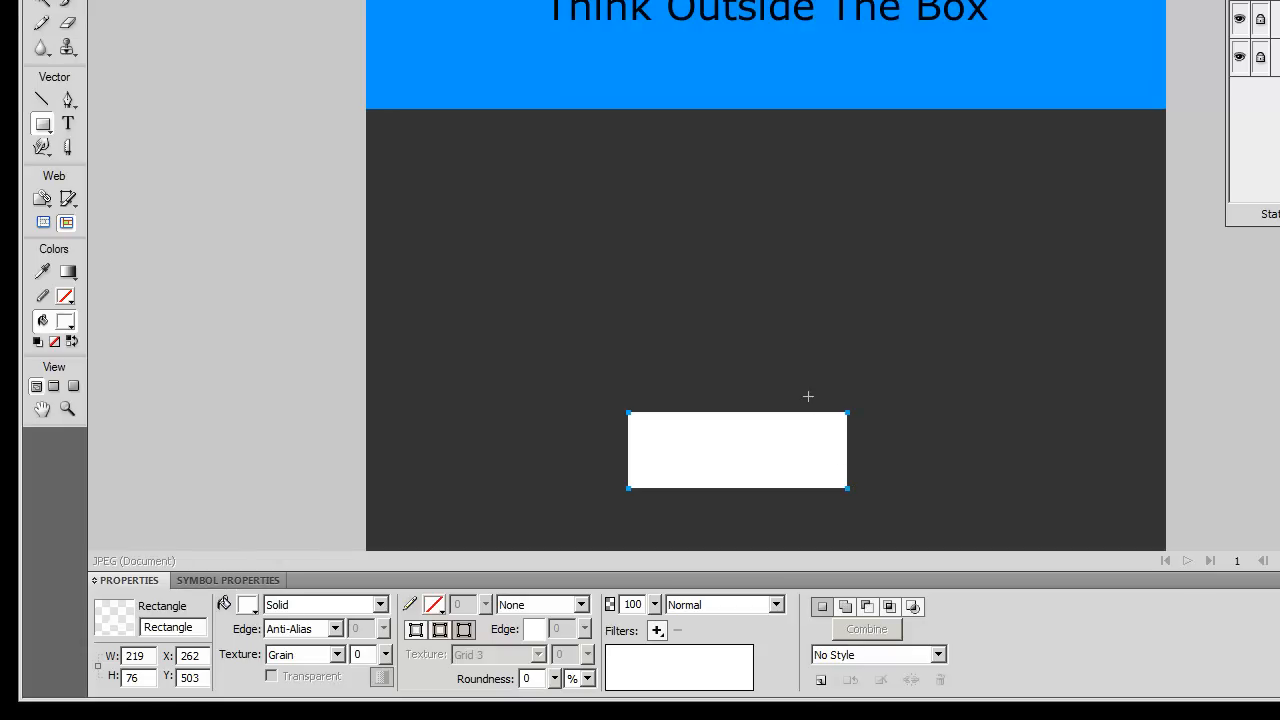
Step: Set the rectangle's width to 200 and its height to 70
drag(148, 656, 100, 655)
text(200)
key(Tab)
text(70)
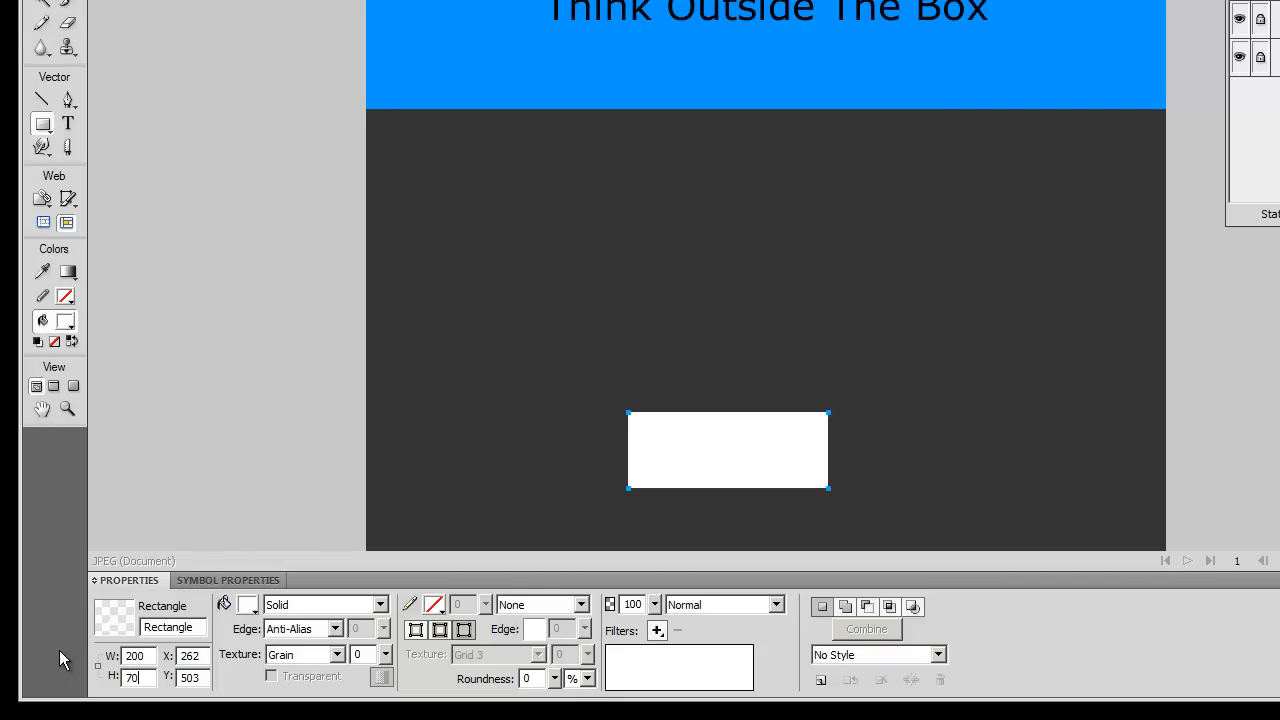
key(Return)
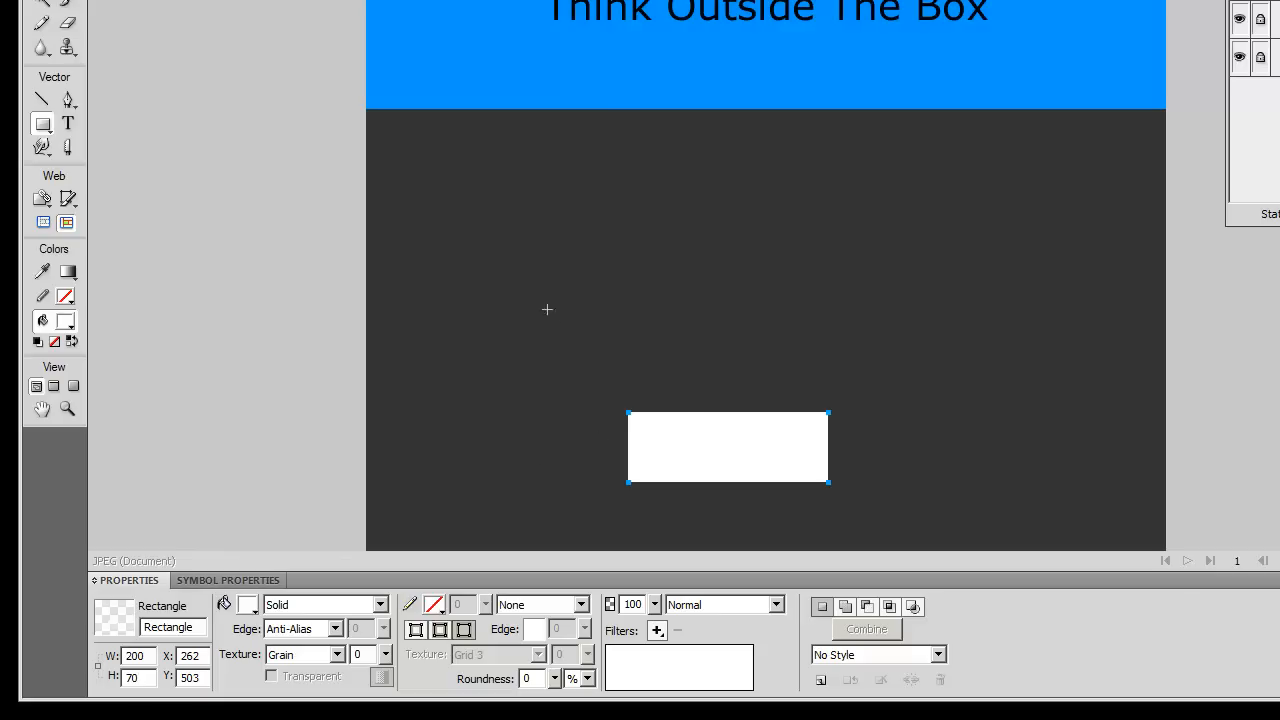
Step: Fill the rectangle with black (#000000) and move it to the horizontal centre of the canvas
click(65, 321)
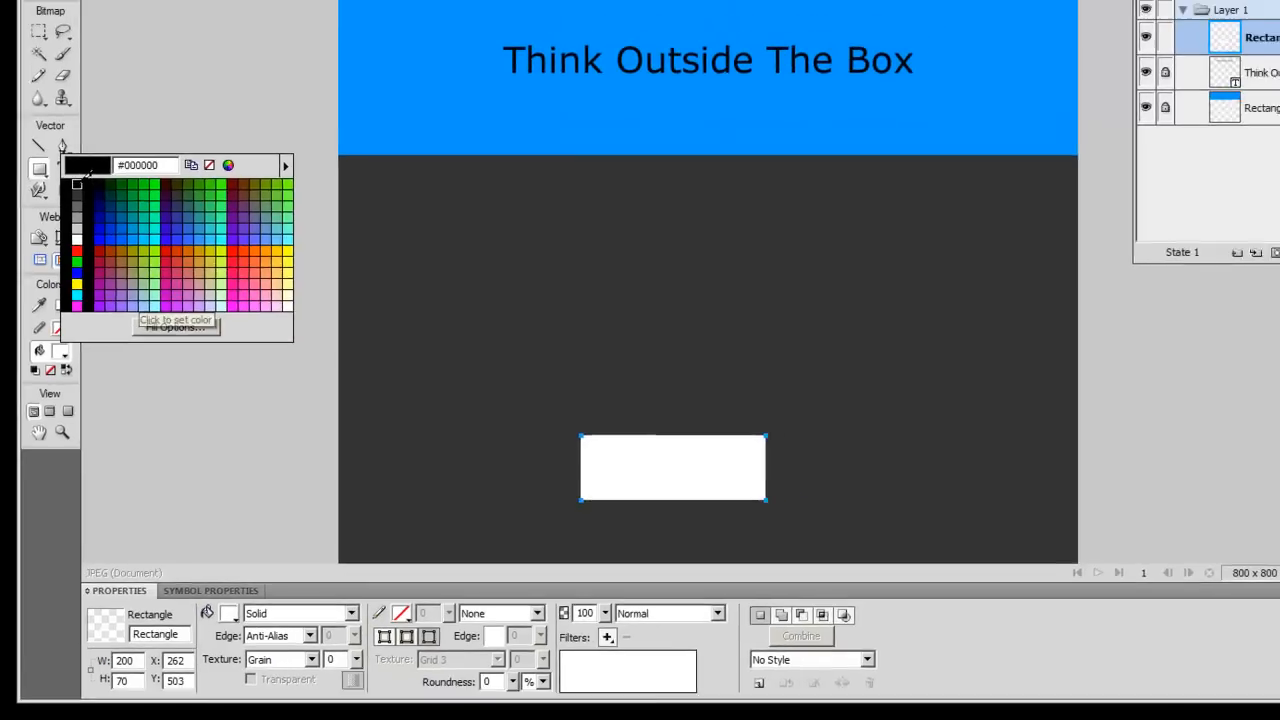
click(77, 185)
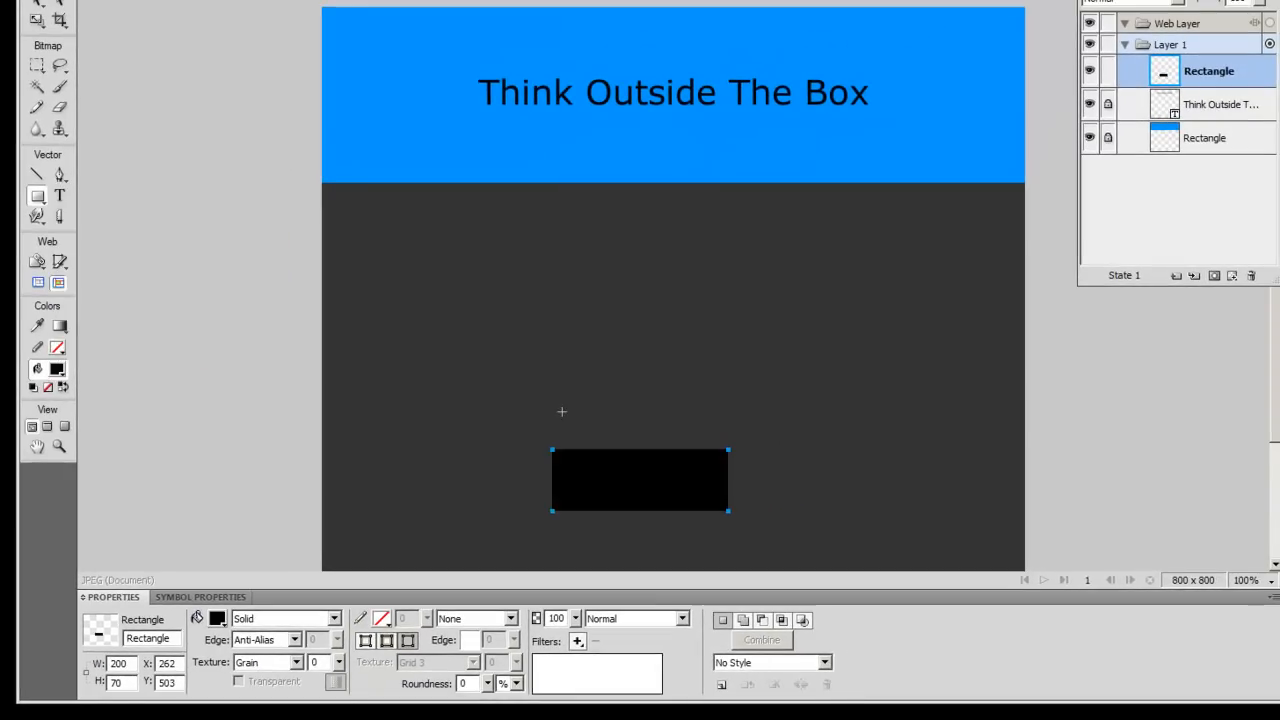
key(v)
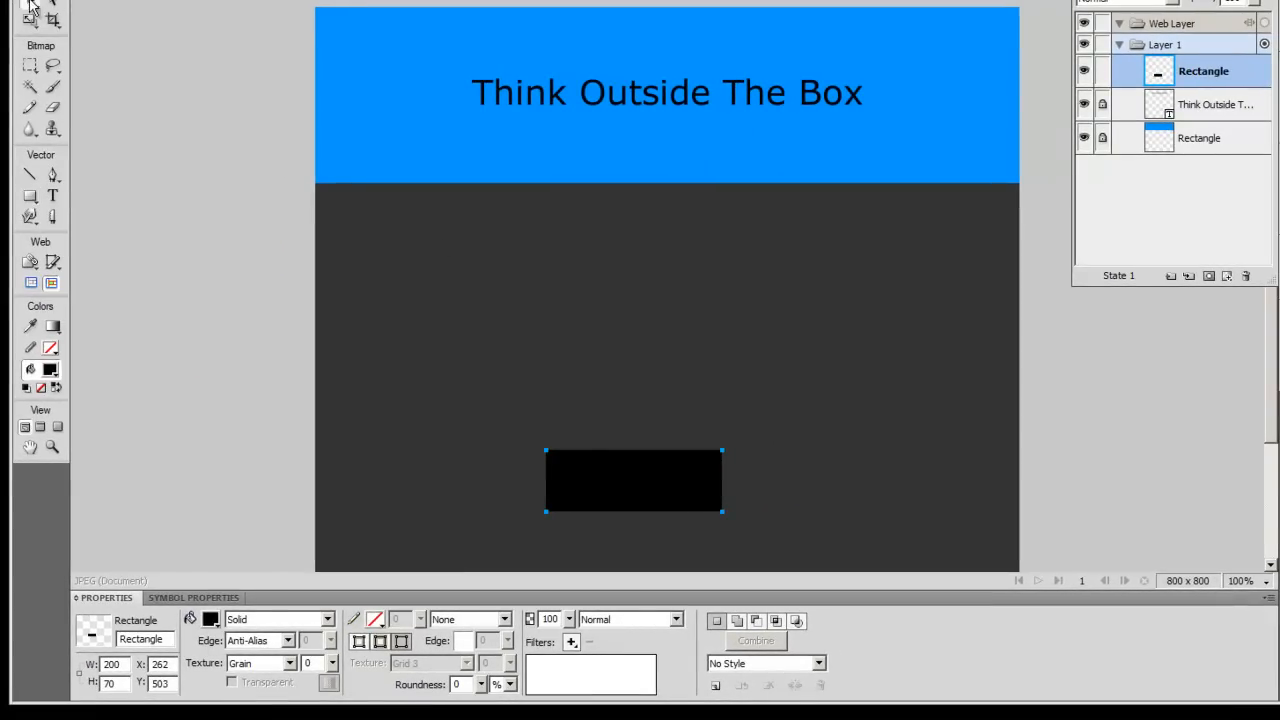
drag(692, 488, 726, 480)
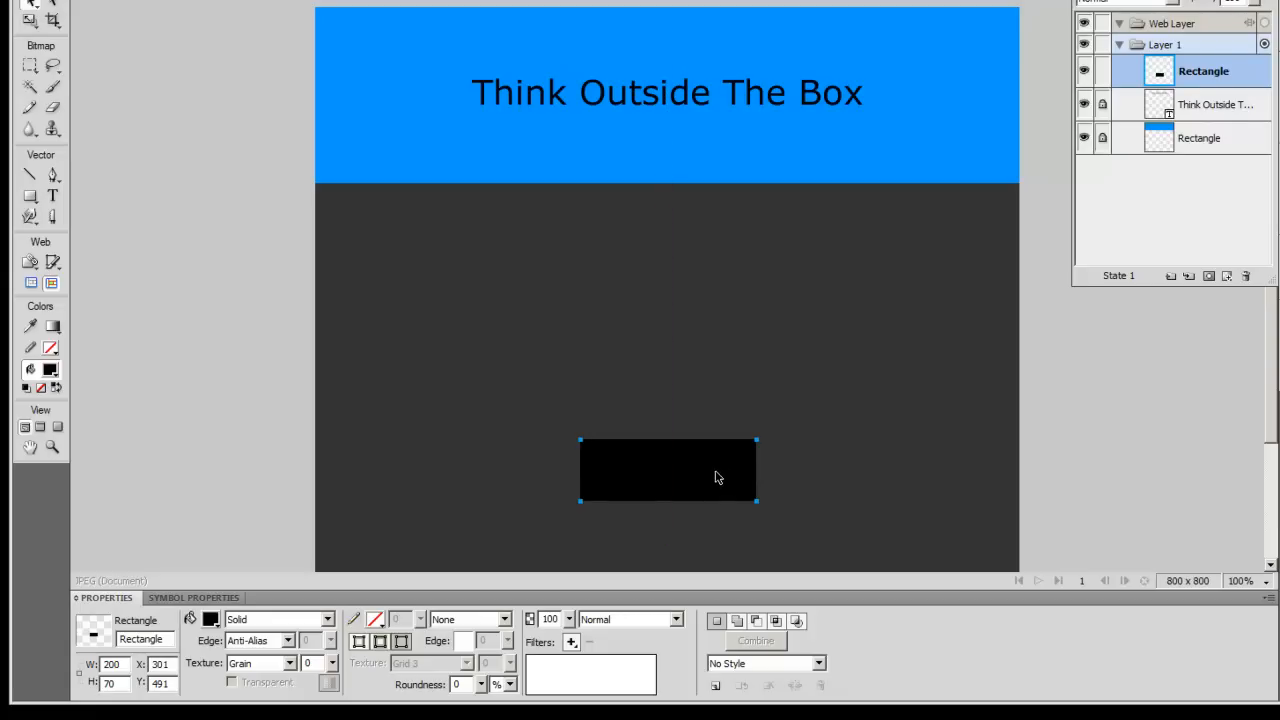
drag(720, 476, 717, 474)
click(640, 377)
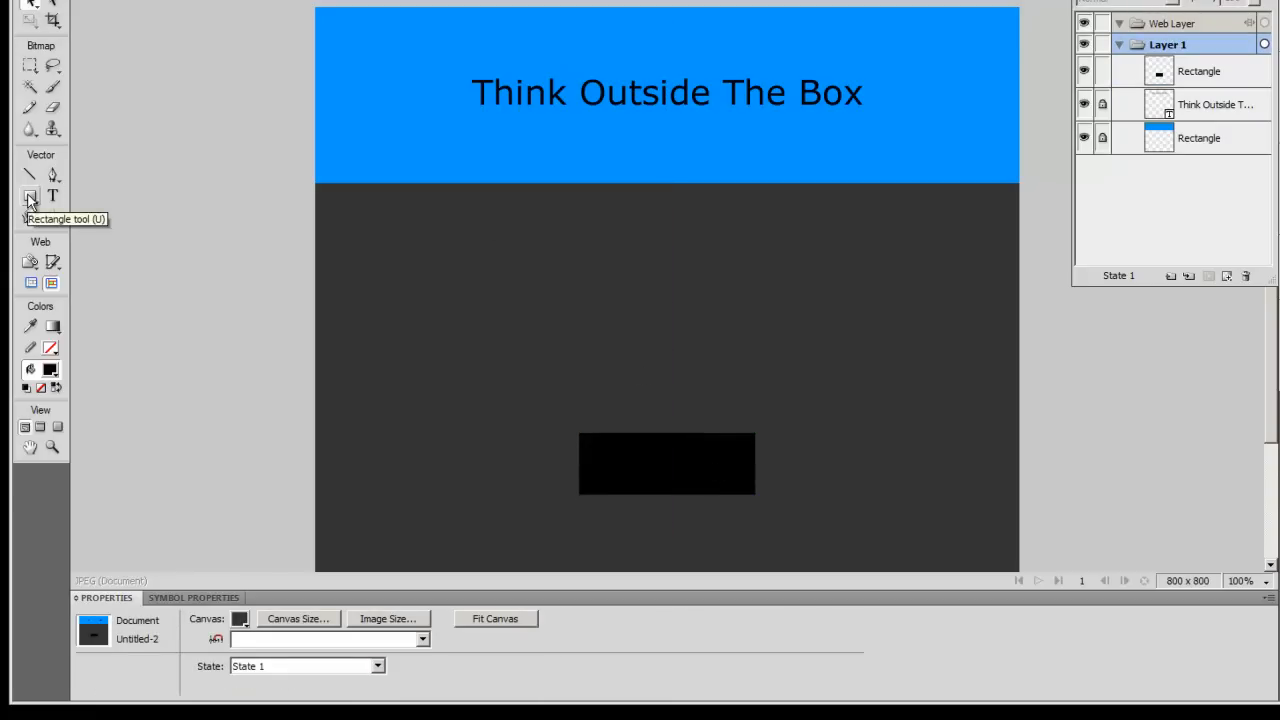
Step: Add a second black rectangle, 150 wide by 35 high, centred just above the larger one
click(32, 199)
drag(594, 366, 734, 404)
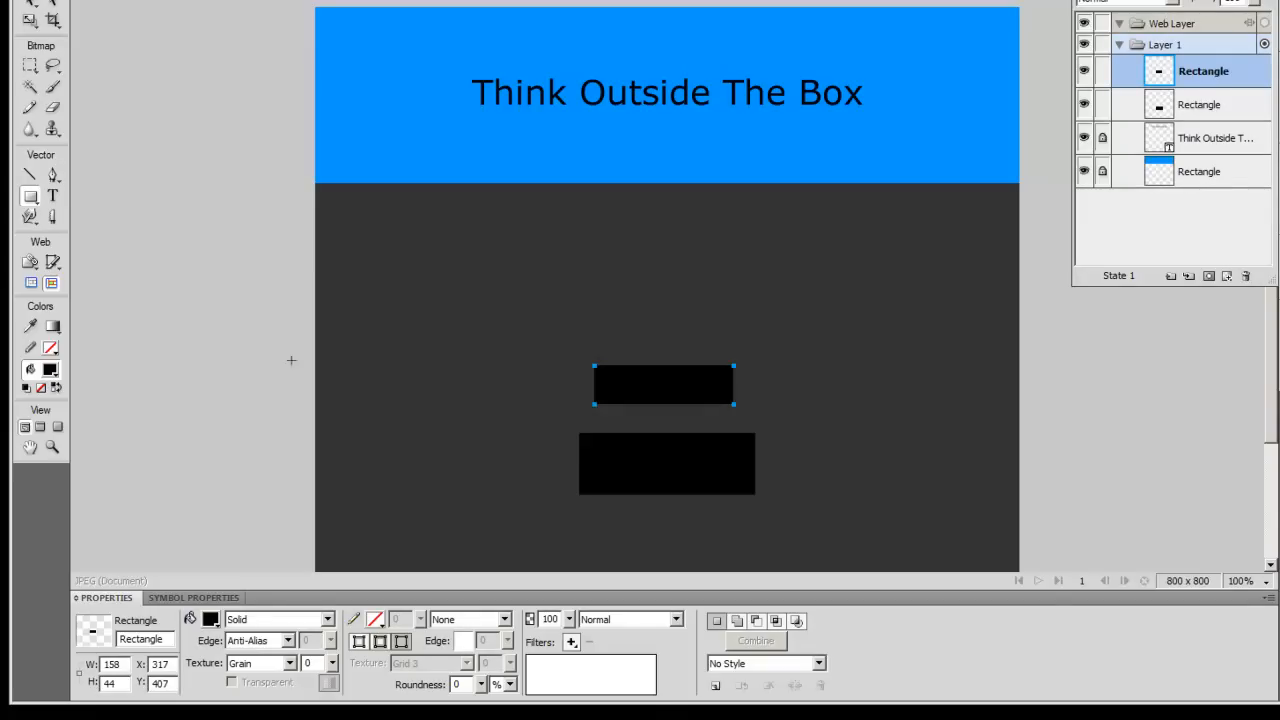
double_click(112, 664)
text(150)
key(Tab)
text(35)
key(Return)
click(31, 2)
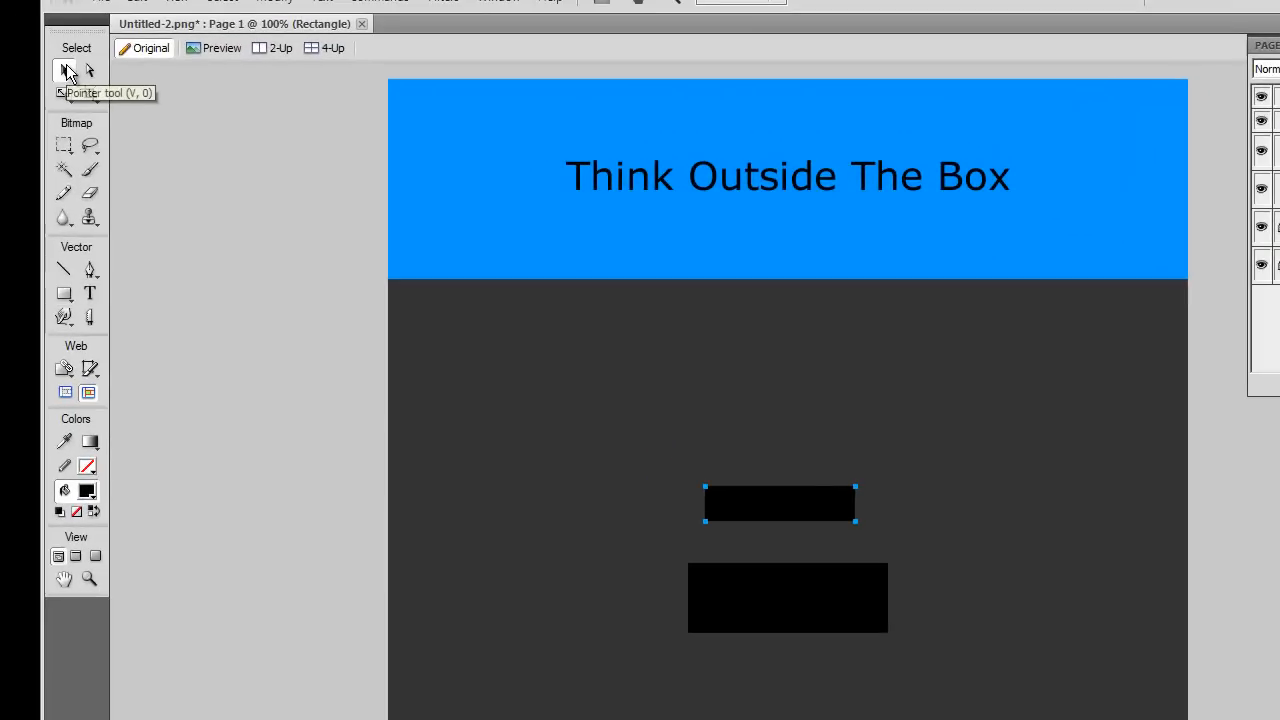
drag(819, 517, 828, 529)
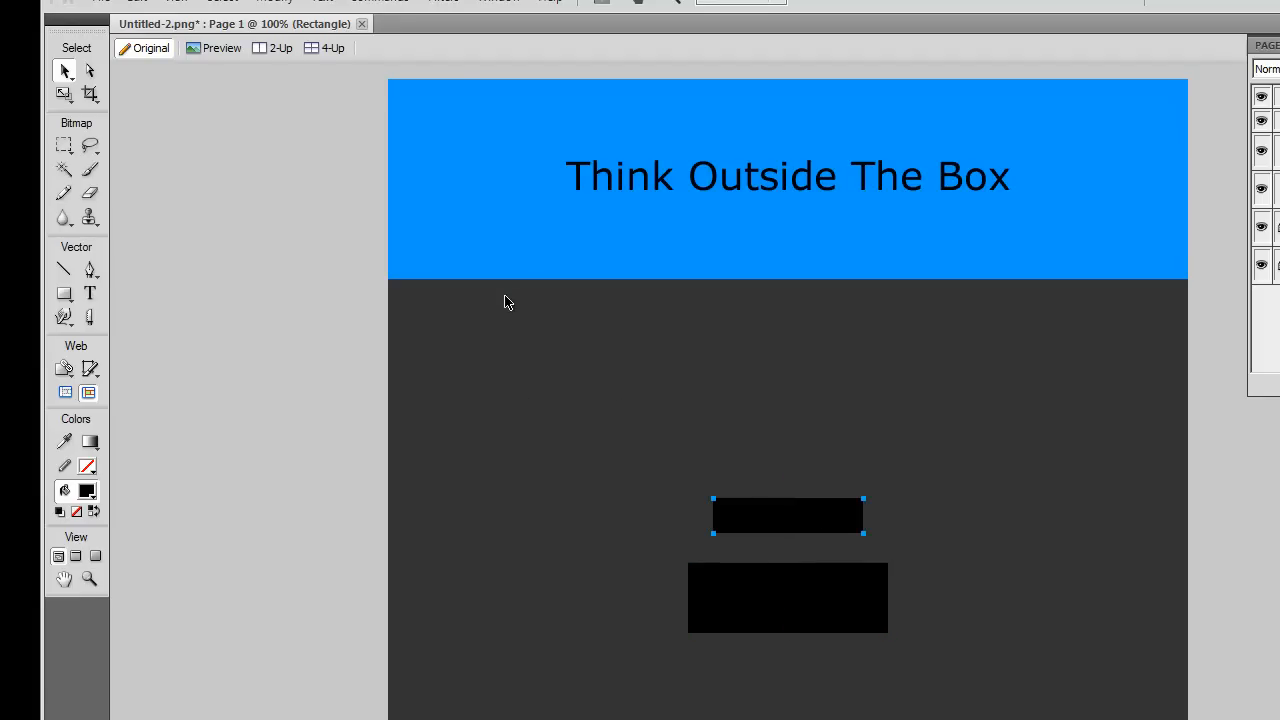
Step: Draw a black star about 44 by 42 pixels centred above the small rectangle
click(65, 295)
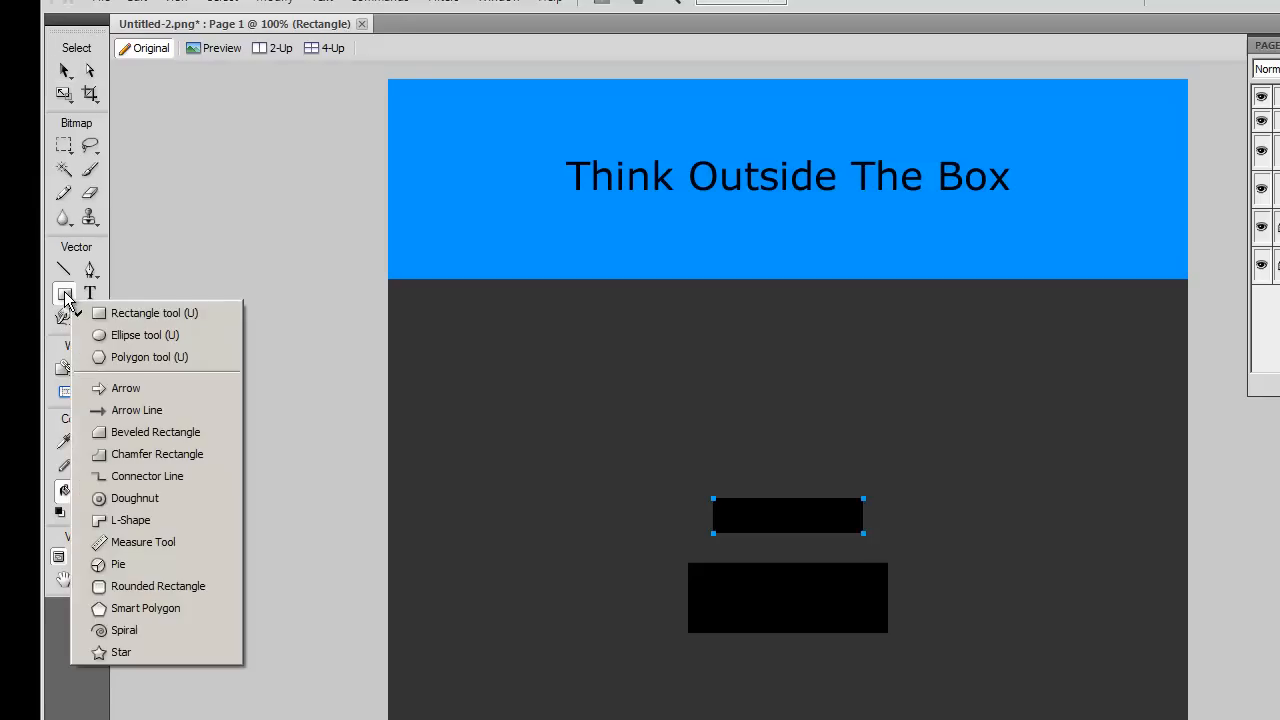
click(114, 652)
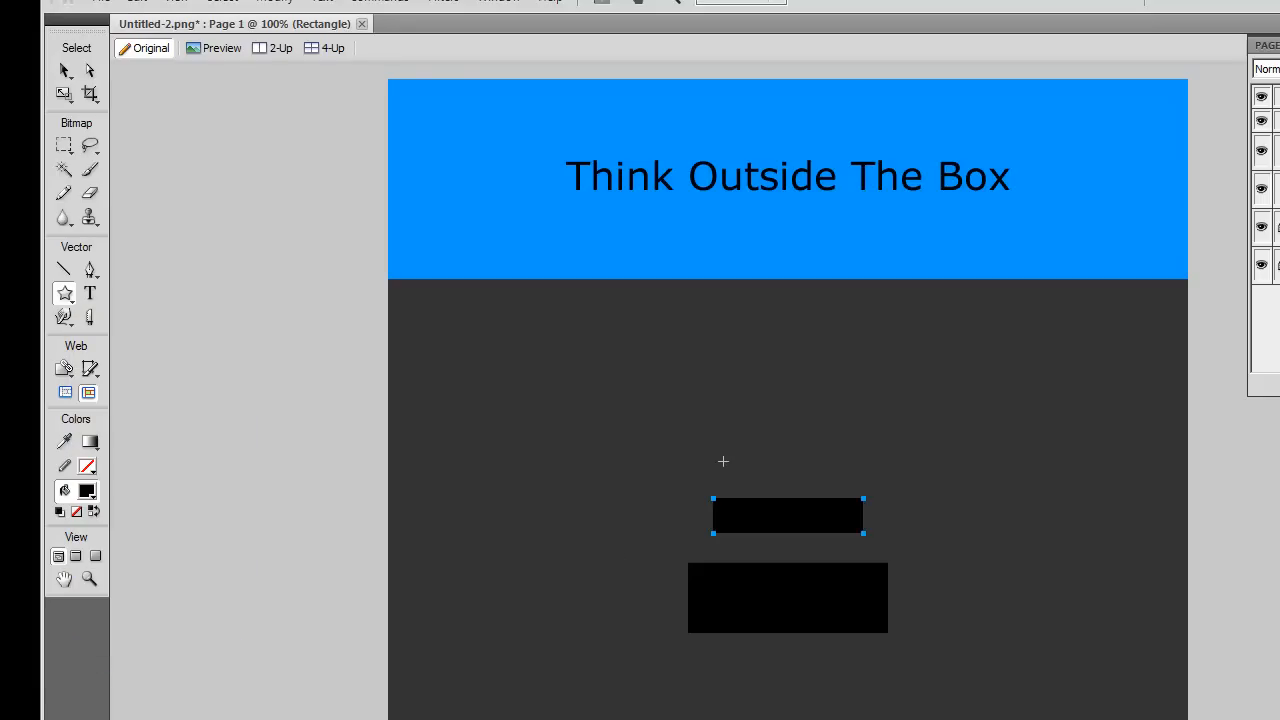
drag(775, 436, 816, 472)
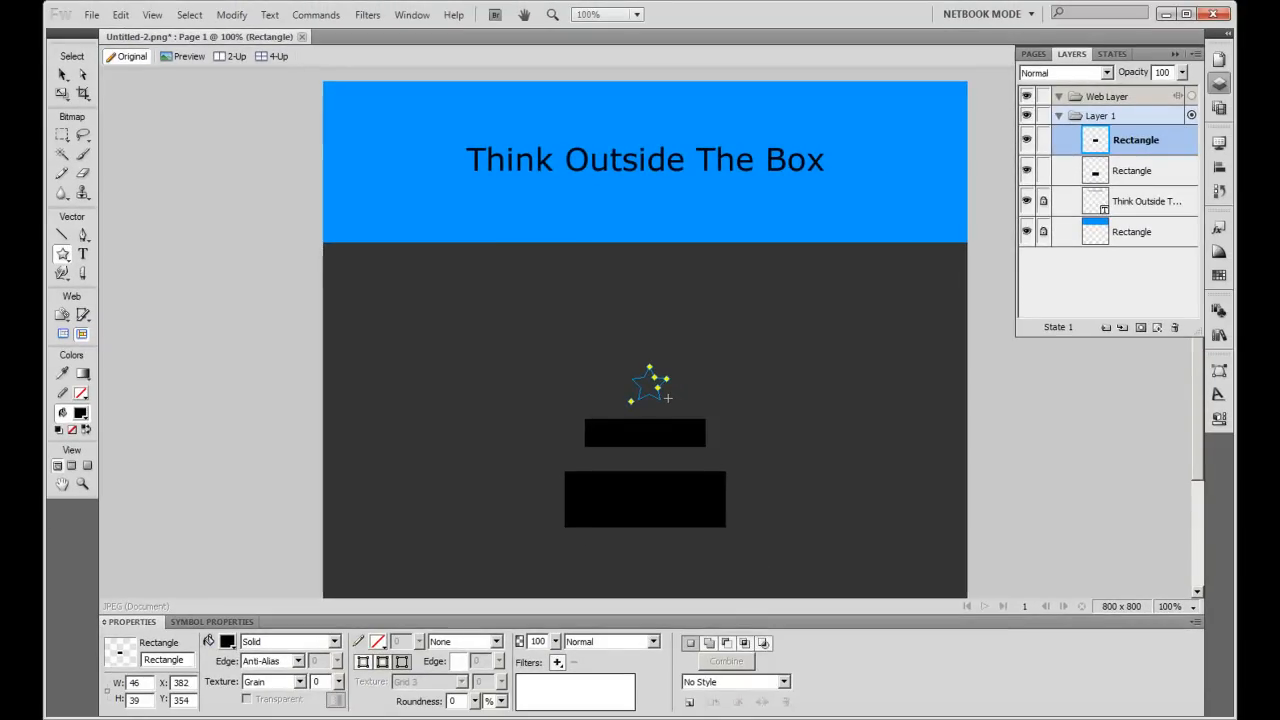
drag(667, 398, 669, 403)
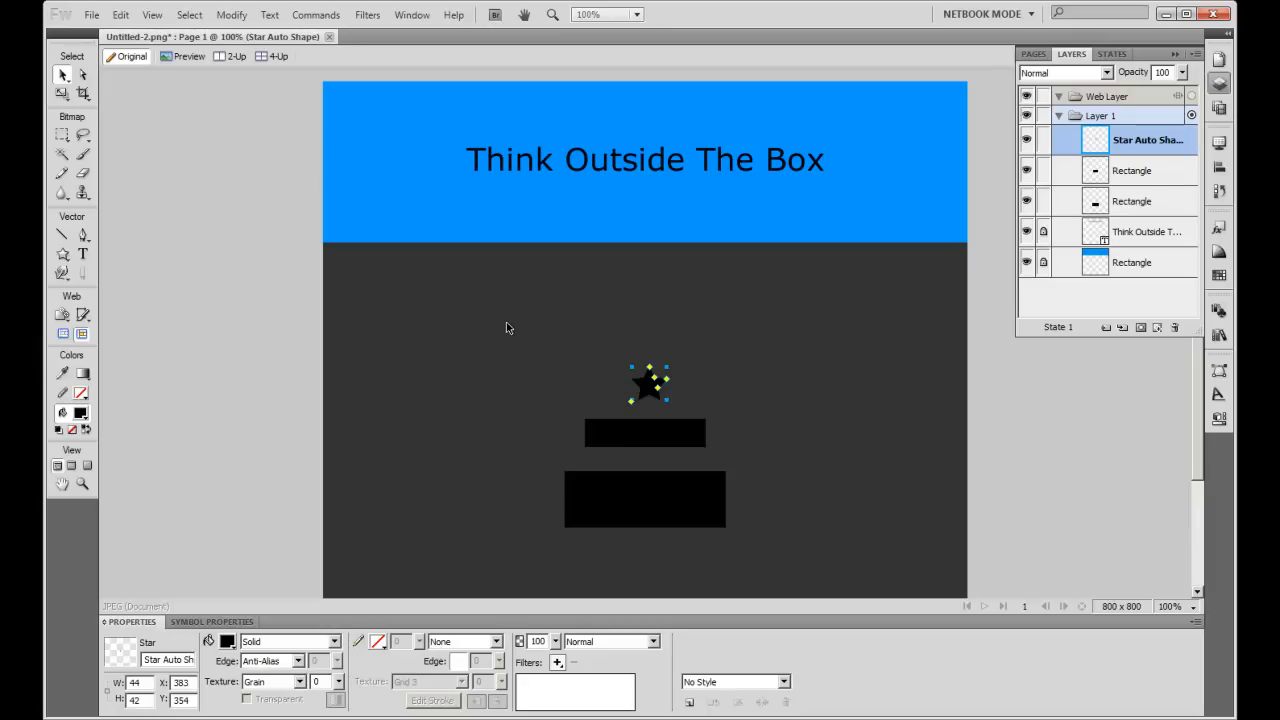
Step: Add the text "Home" in white 22-point Verdana and centre it above the star
click(84, 257)
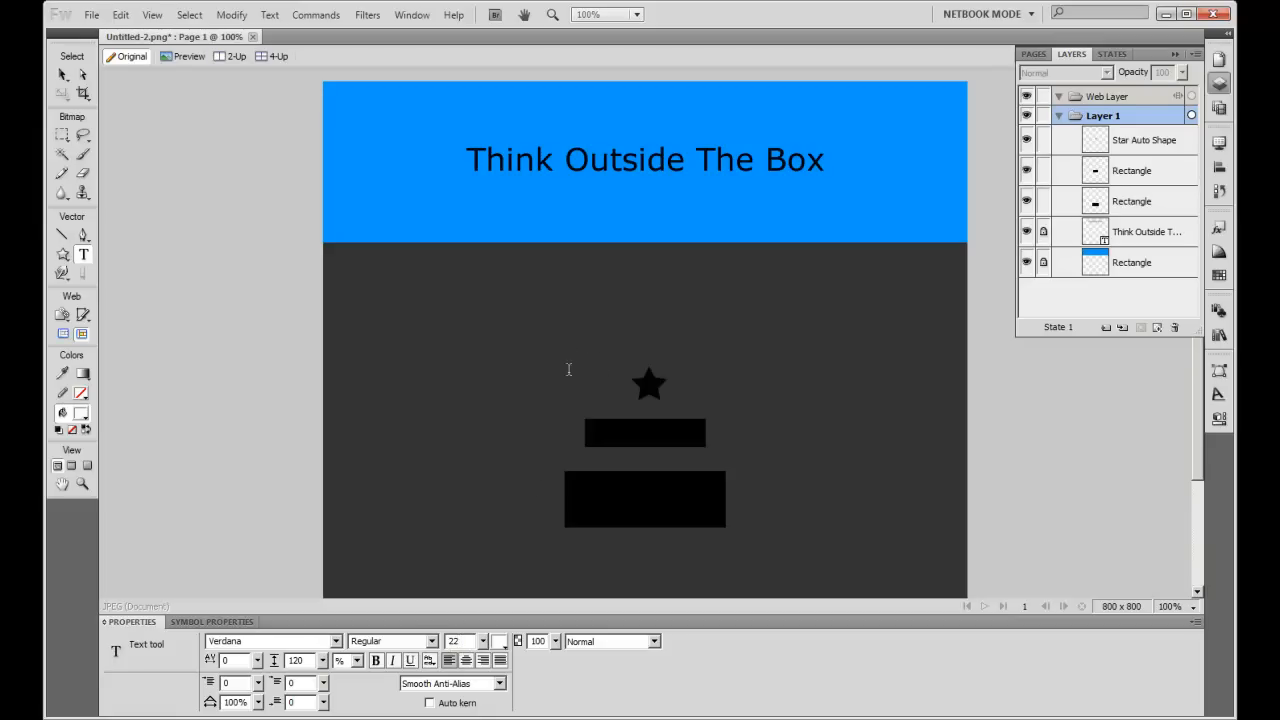
click(604, 334)
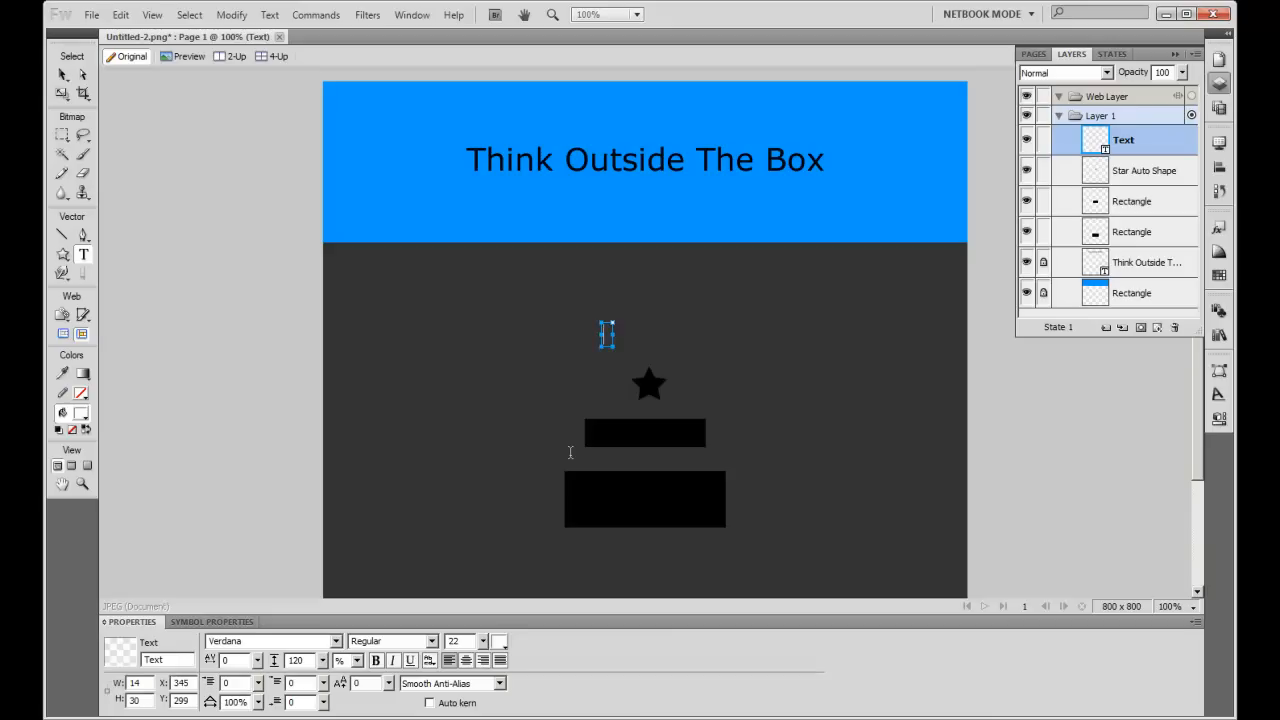
text(Home)
click(63, 75)
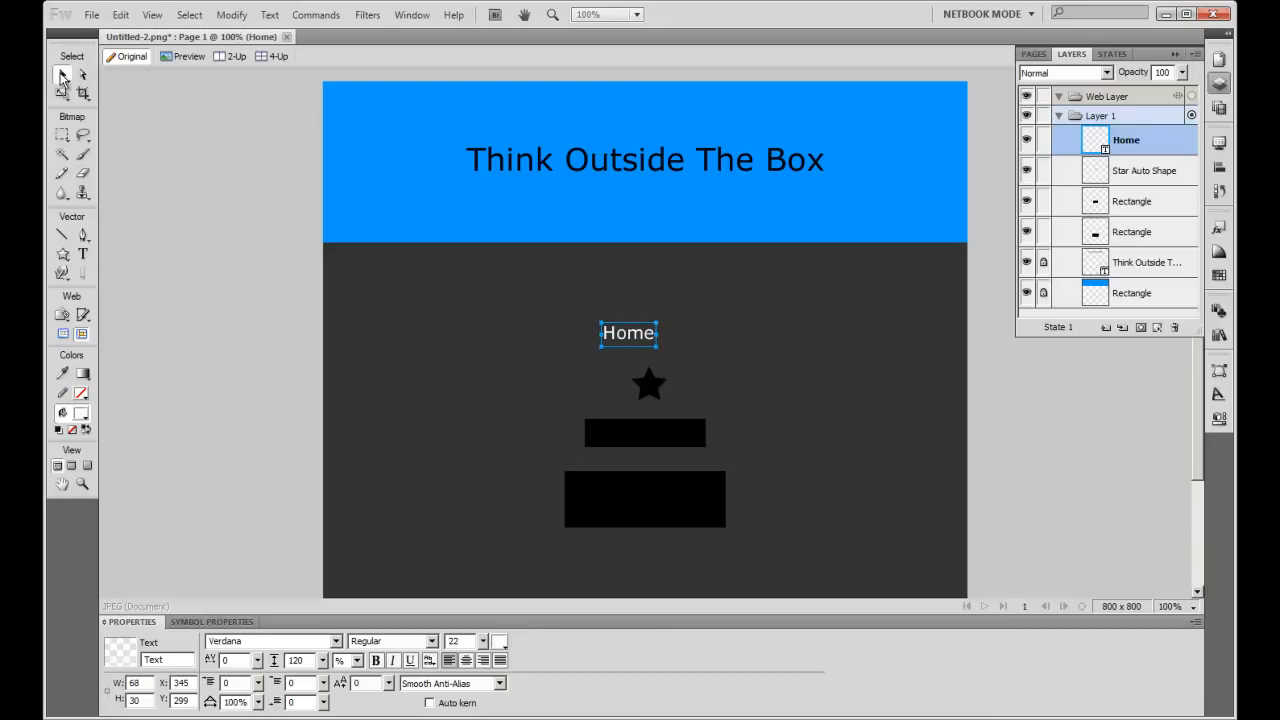
drag(634, 338, 657, 353)
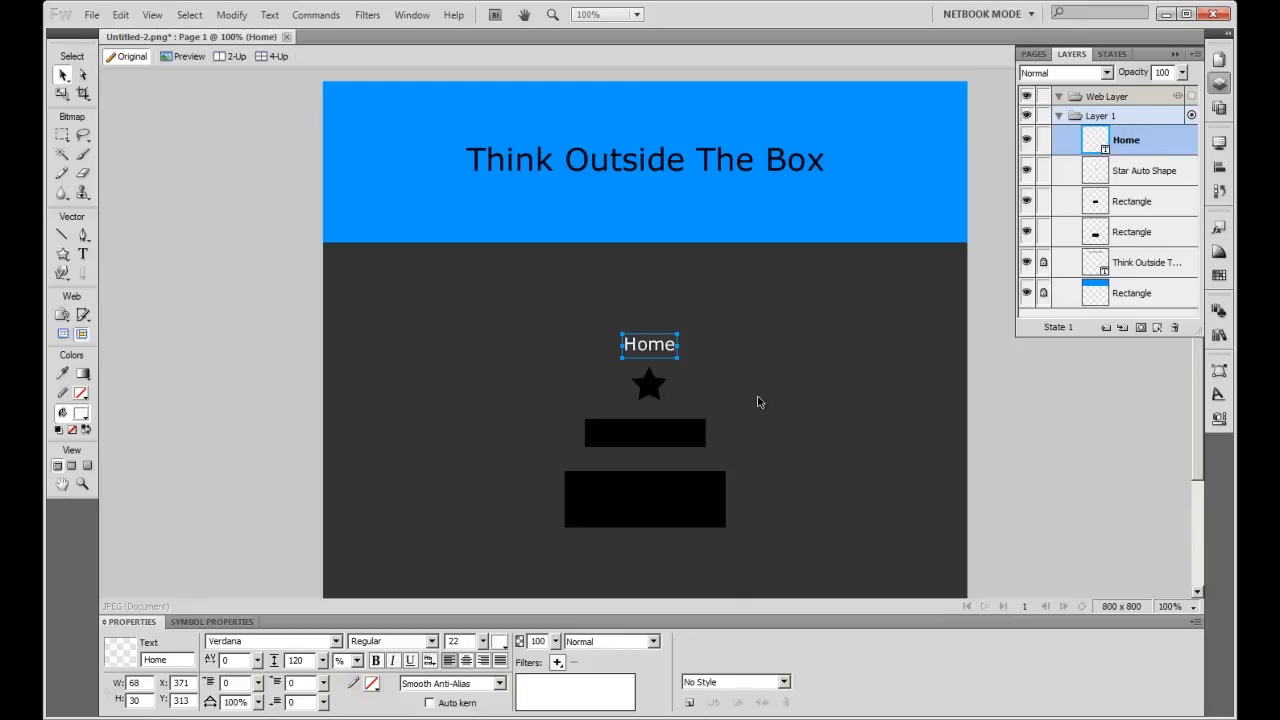
Step: Select the star, reapply the Netbook Mode workspace layout and show the layer list again
click(648, 393)
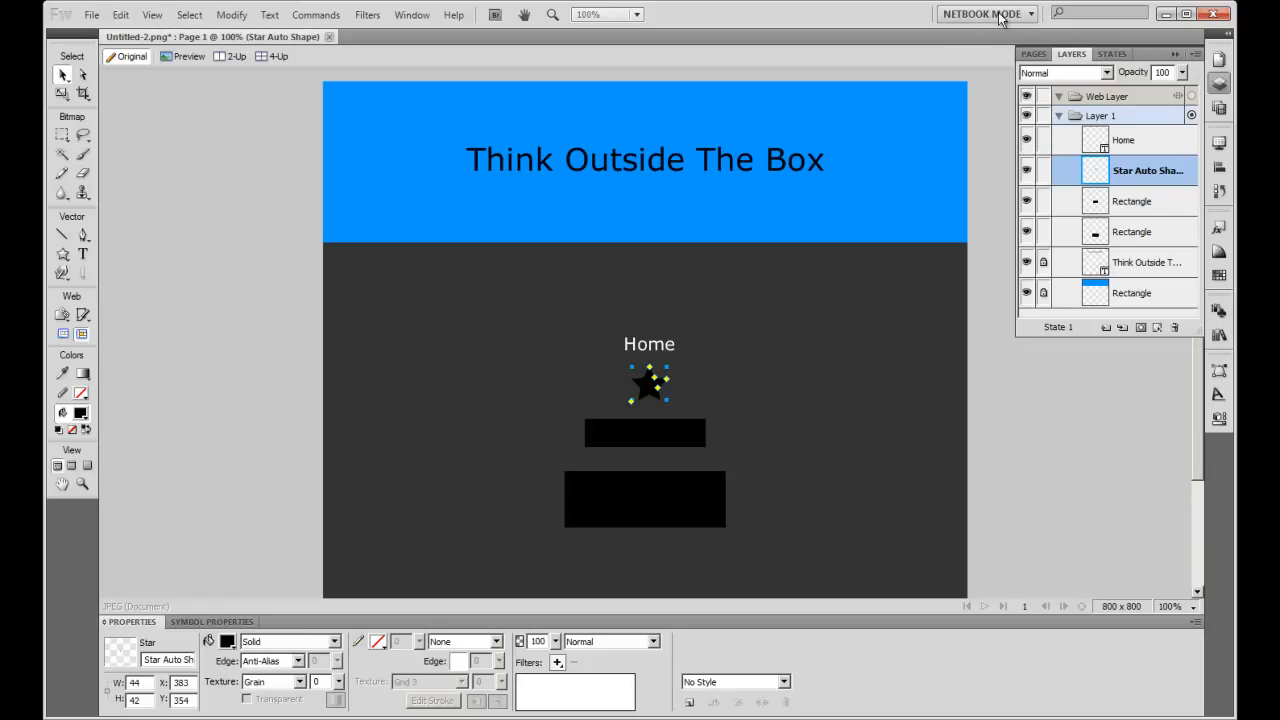
click(1030, 16)
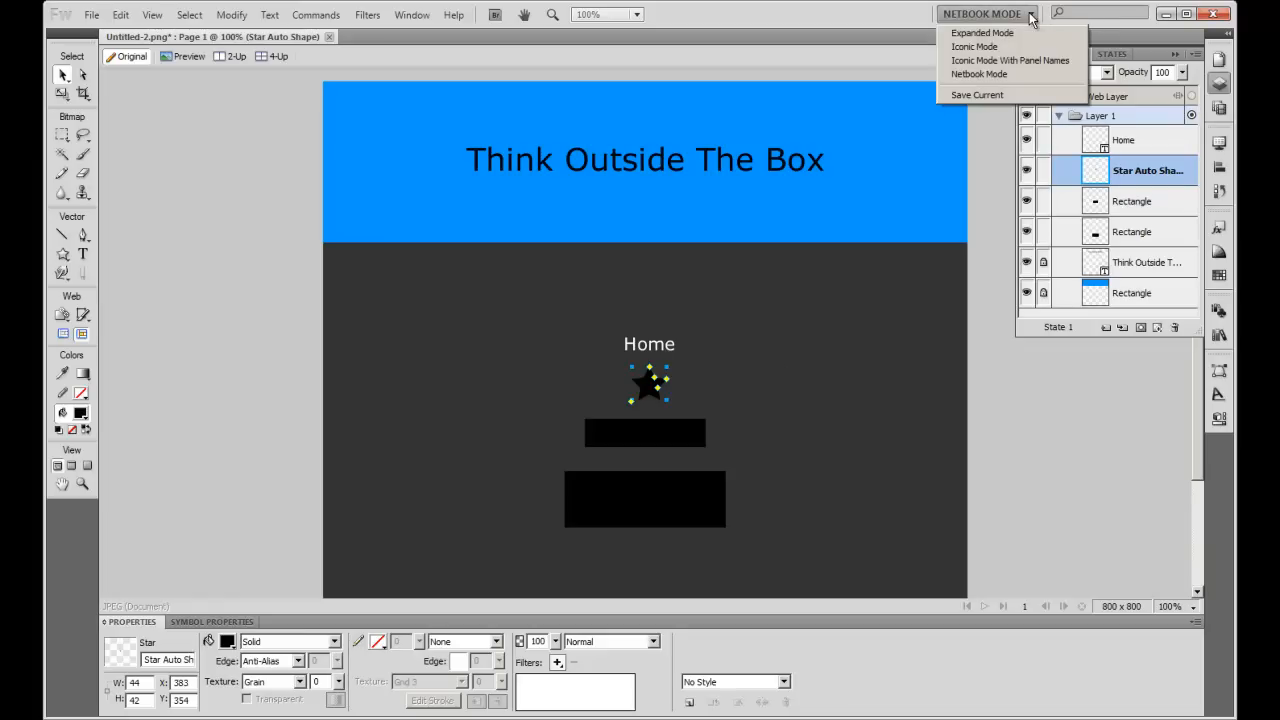
click(977, 75)
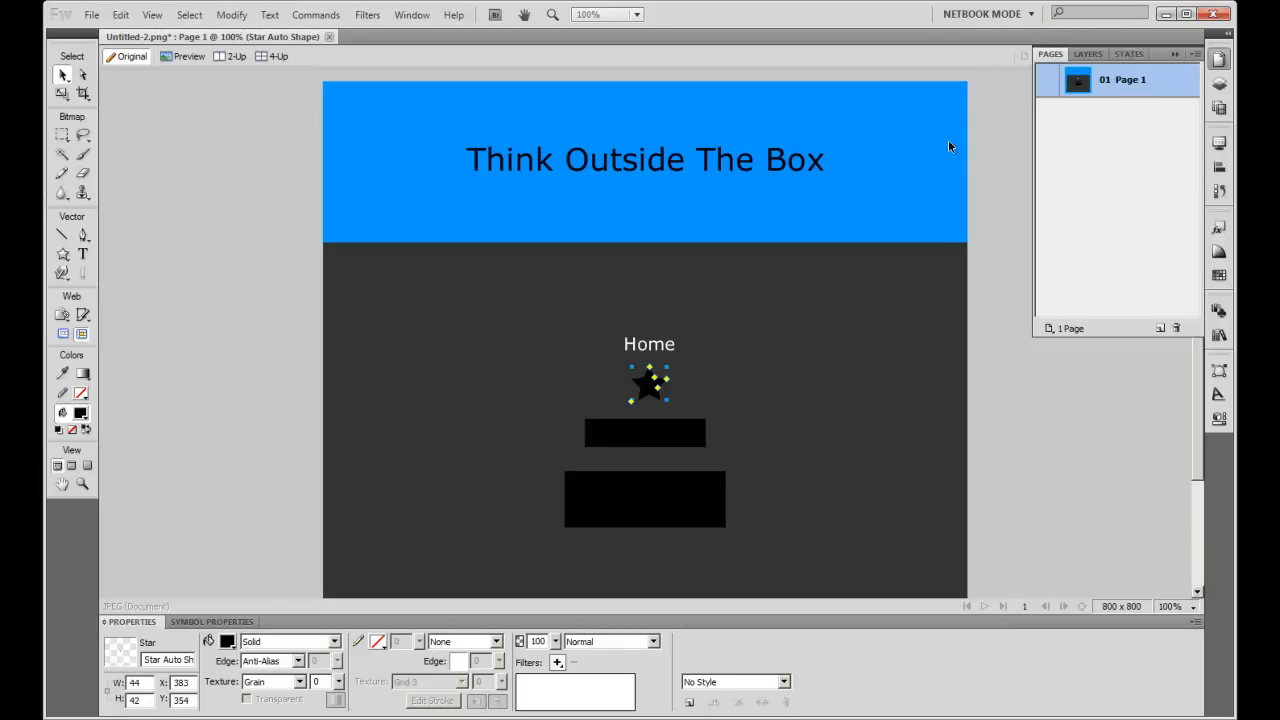
click(1088, 54)
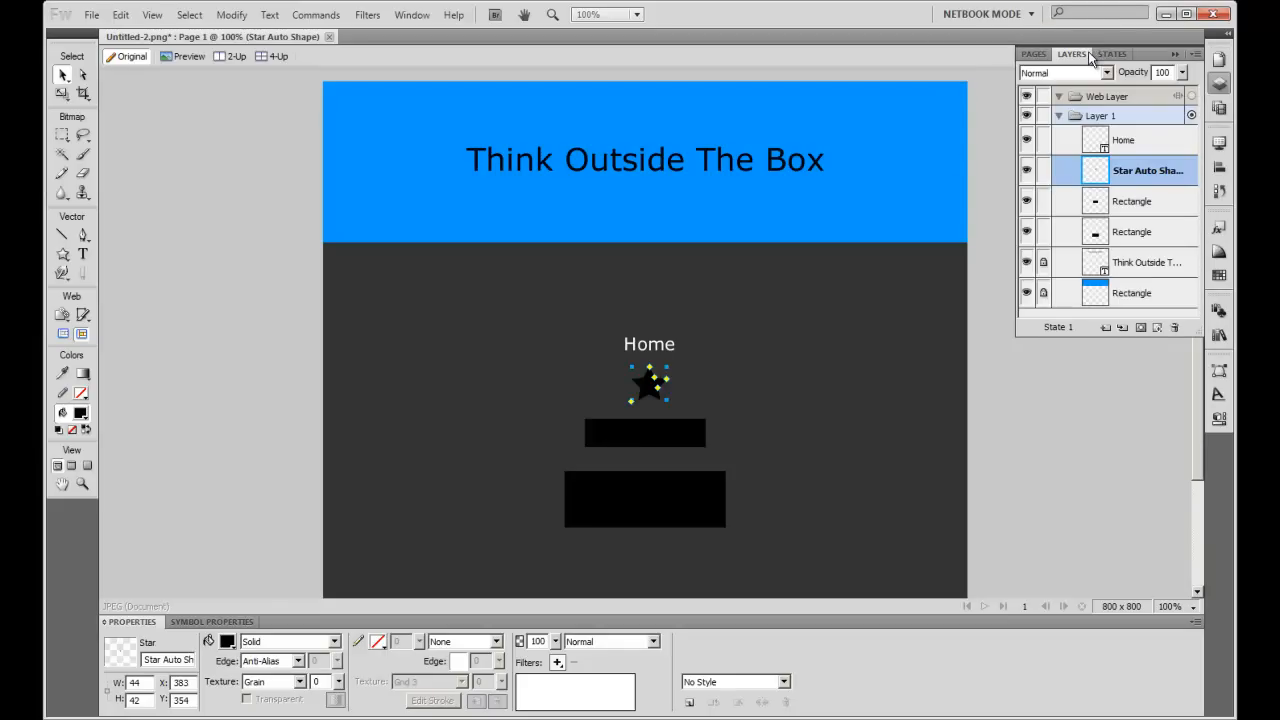
Step: Apply the Dark Chrome 004 style from the Dark Chrome Styles library to the star
click(1219, 229)
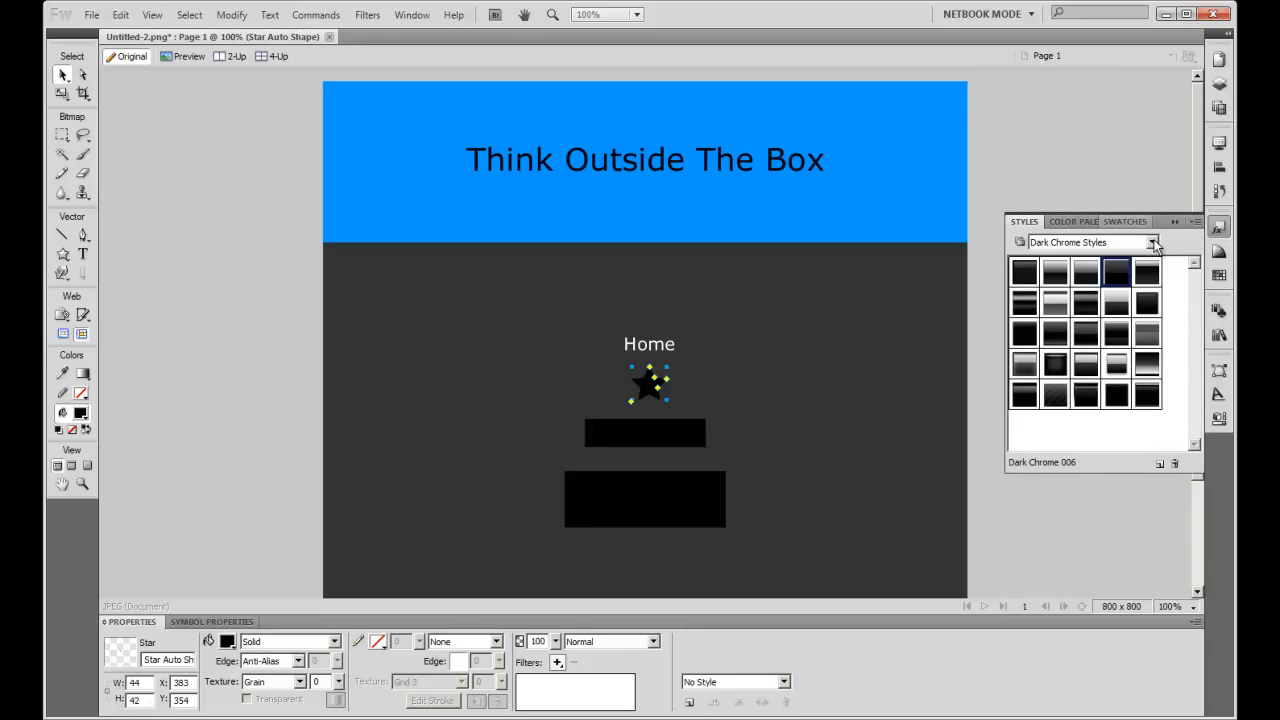
click(1152, 242)
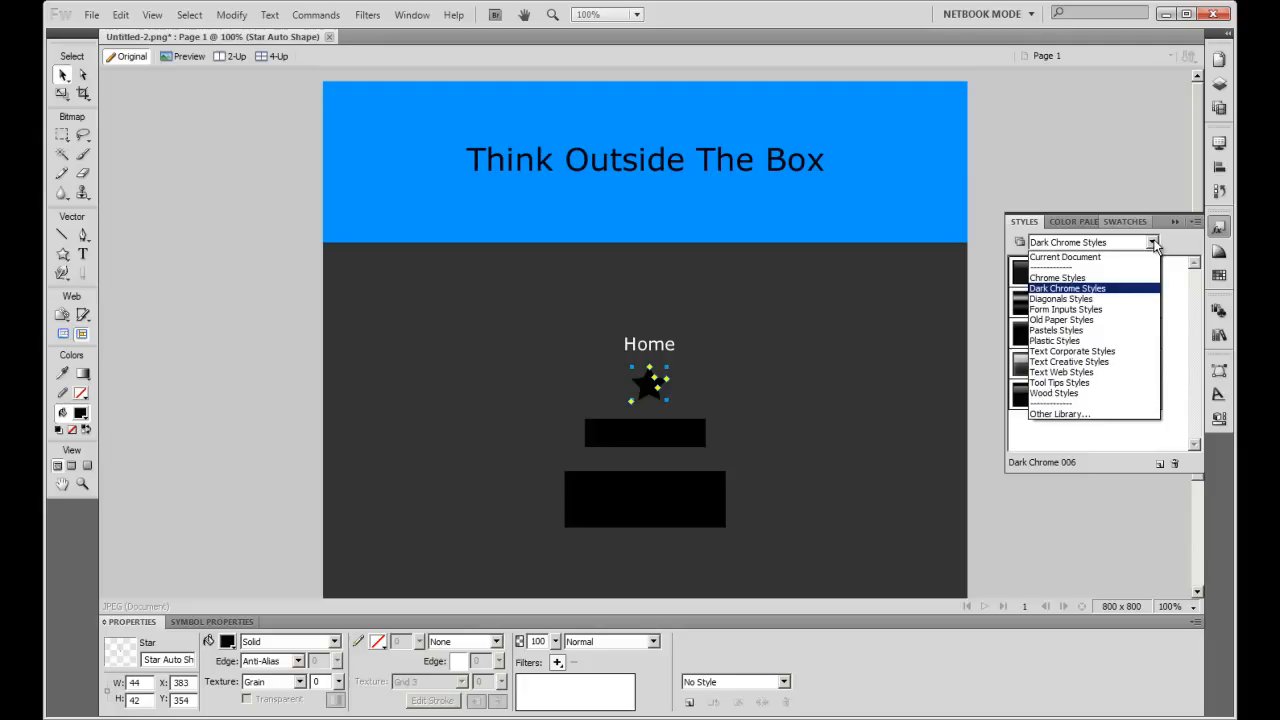
click(1095, 288)
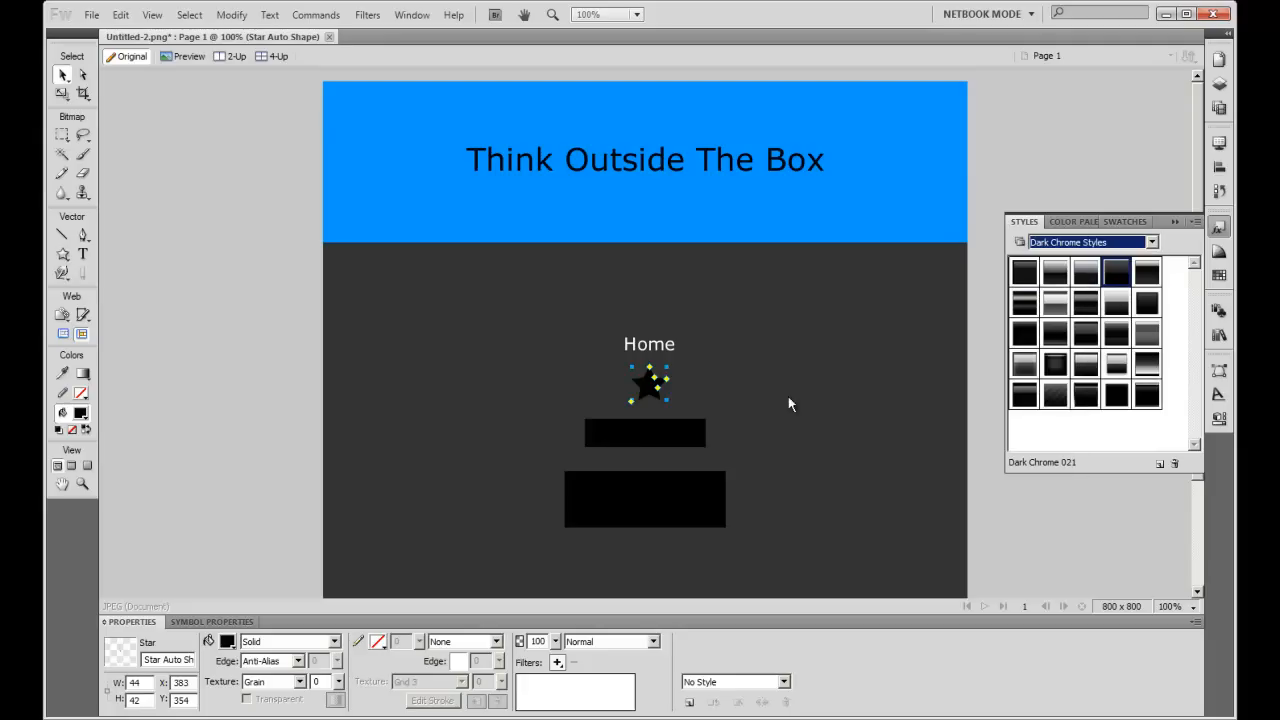
click(645, 390)
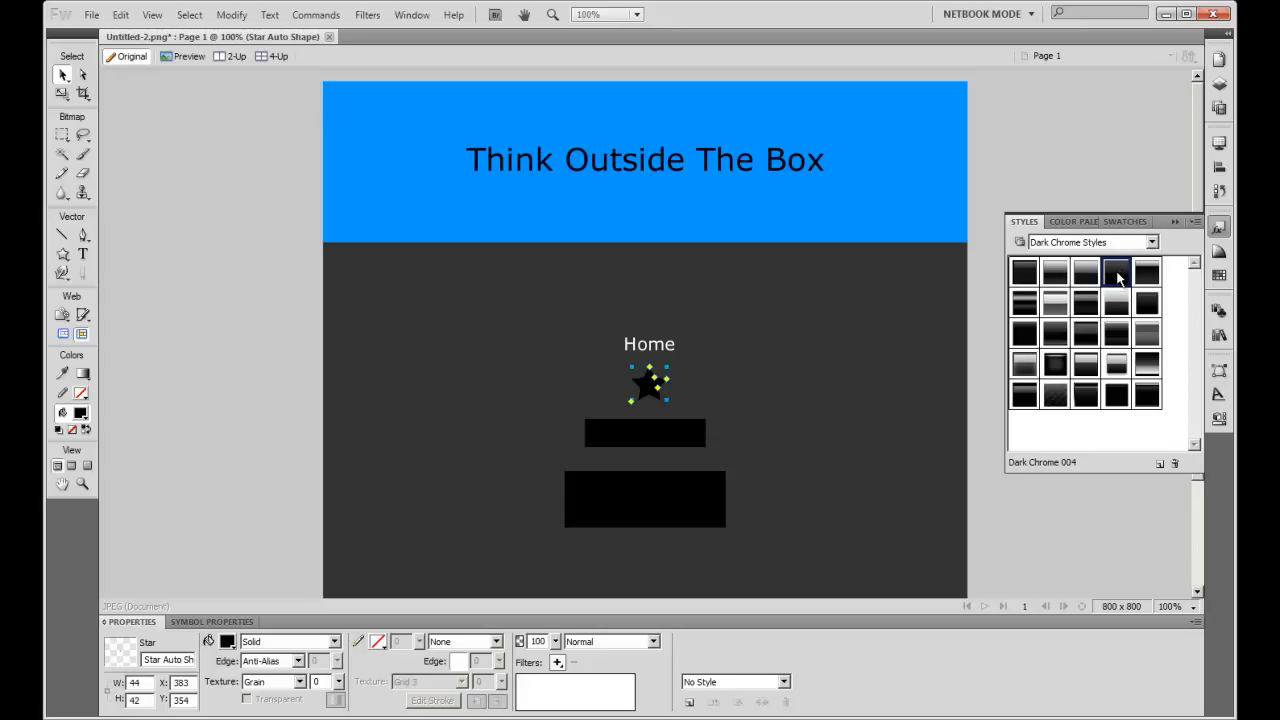
click(1118, 277)
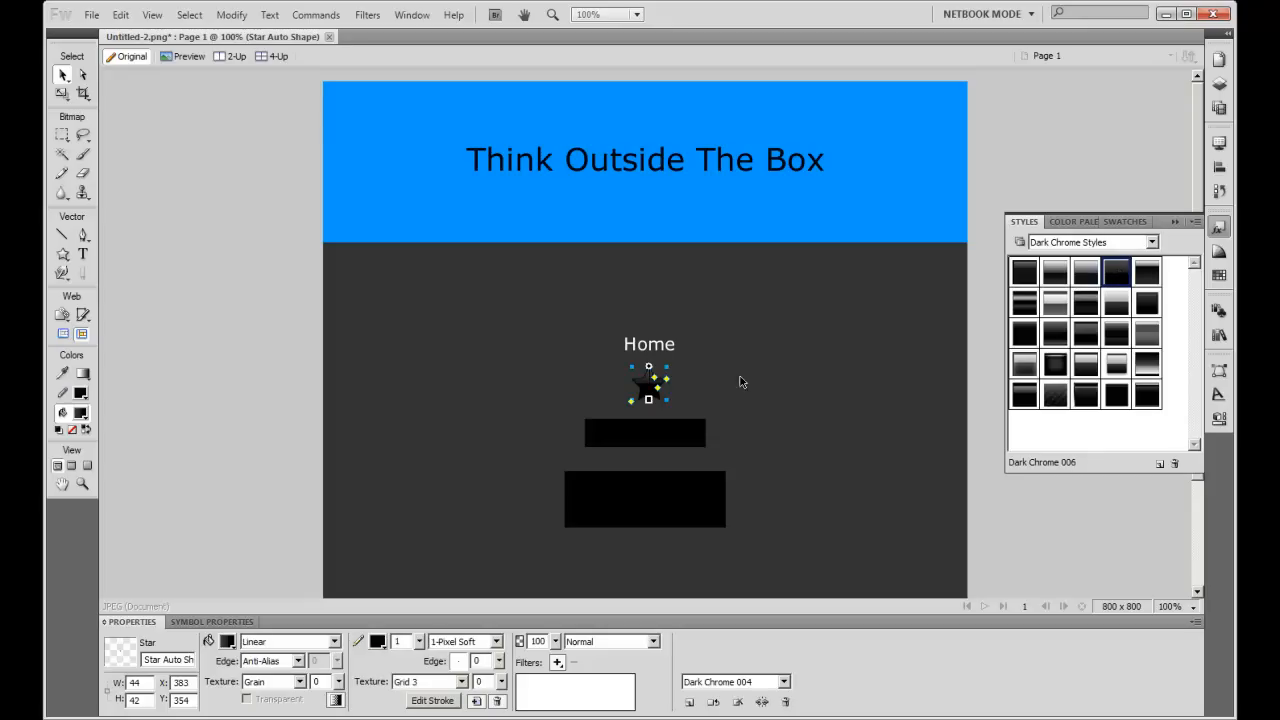
click(699, 379)
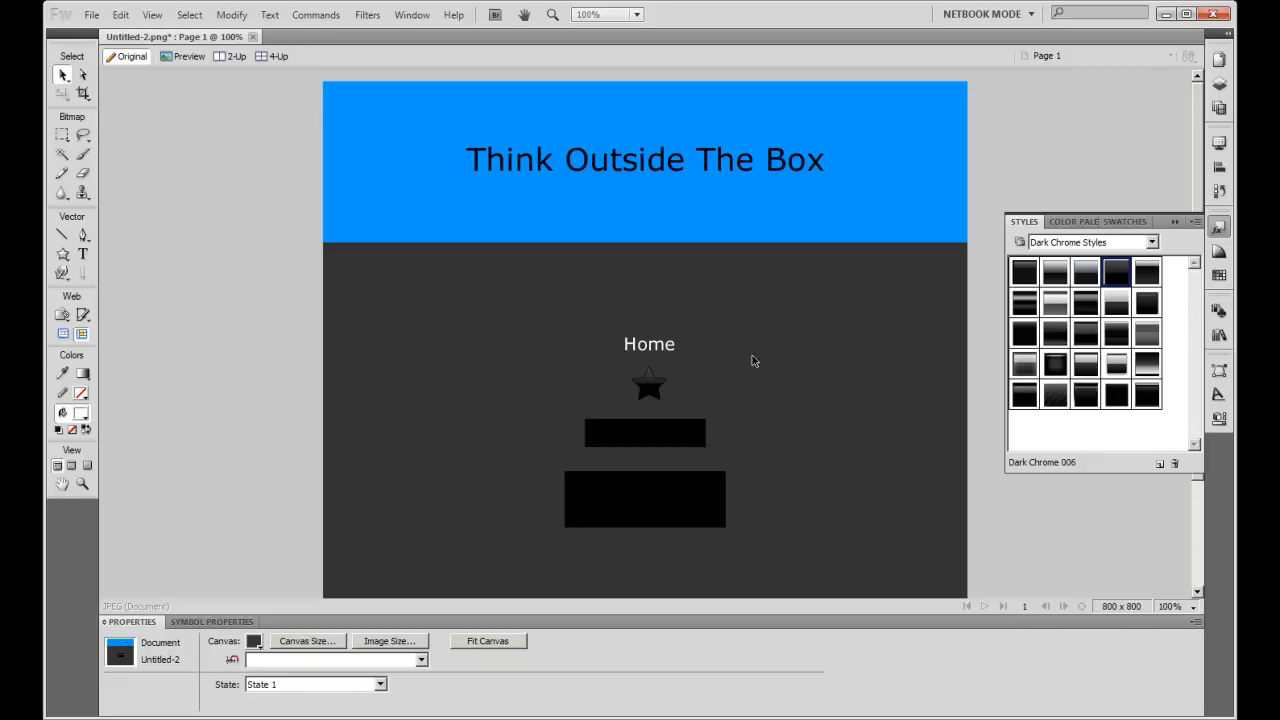
Step: Apply the Dark Chrome 004 style to the small rectangle
click(666, 439)
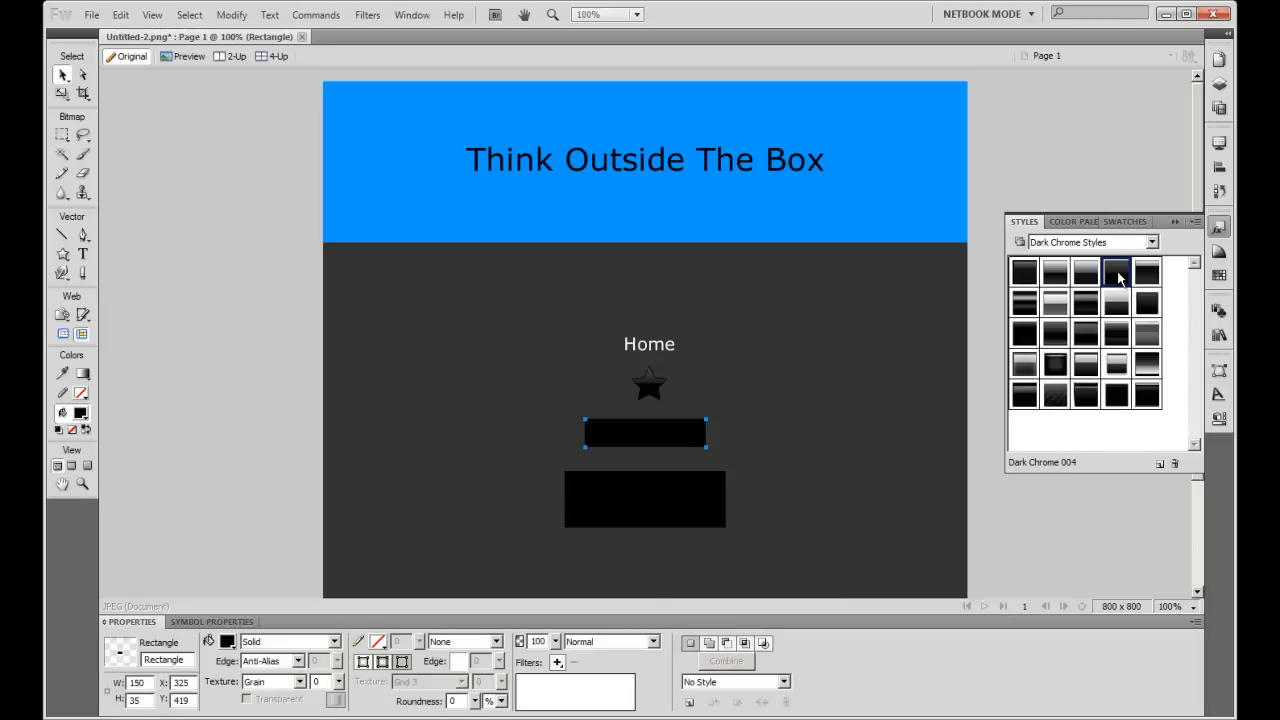
click(1119, 278)
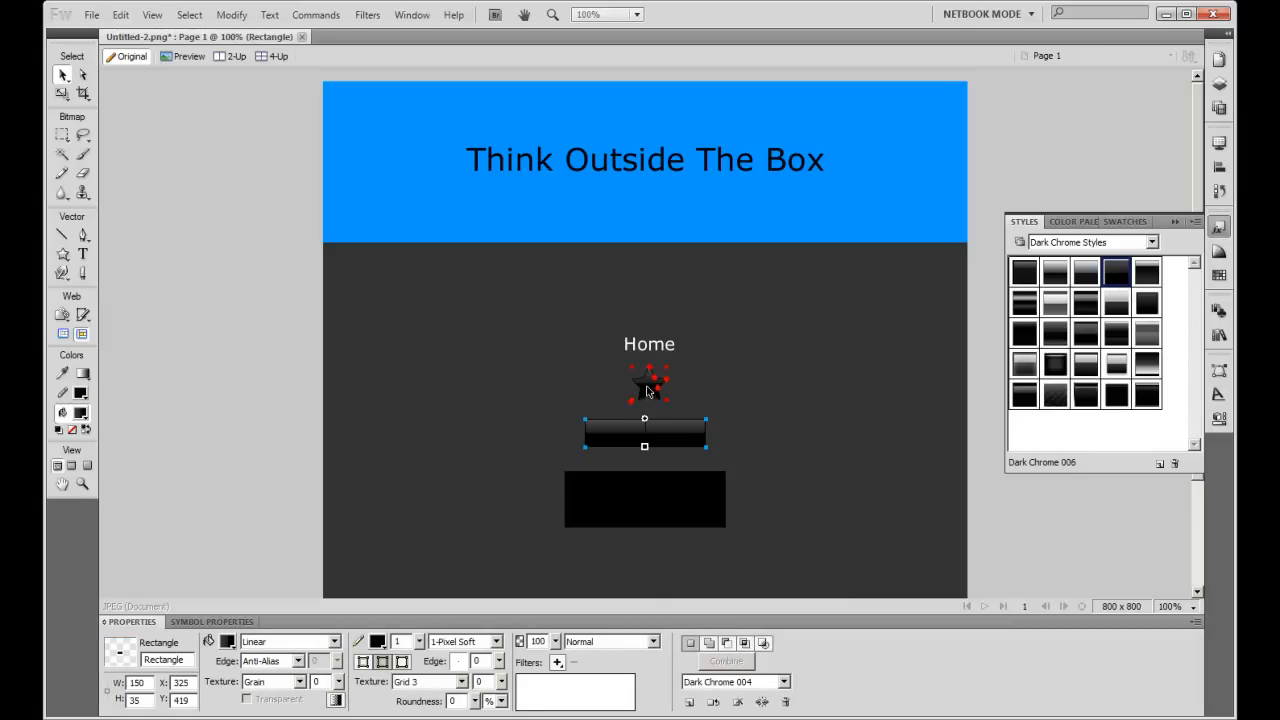
click(777, 389)
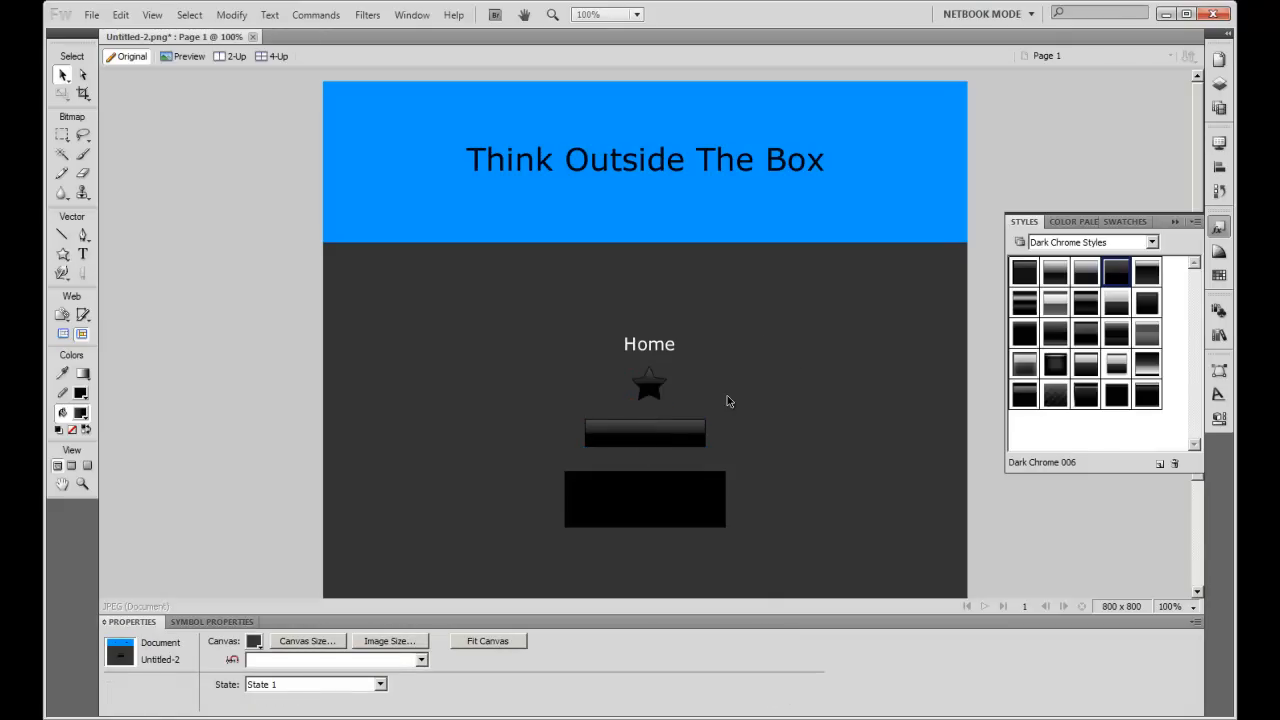
Step: Move the small chrome rectangle onto the large black rectangle, centred within it
click(674, 440)
drag(674, 440, 676, 503)
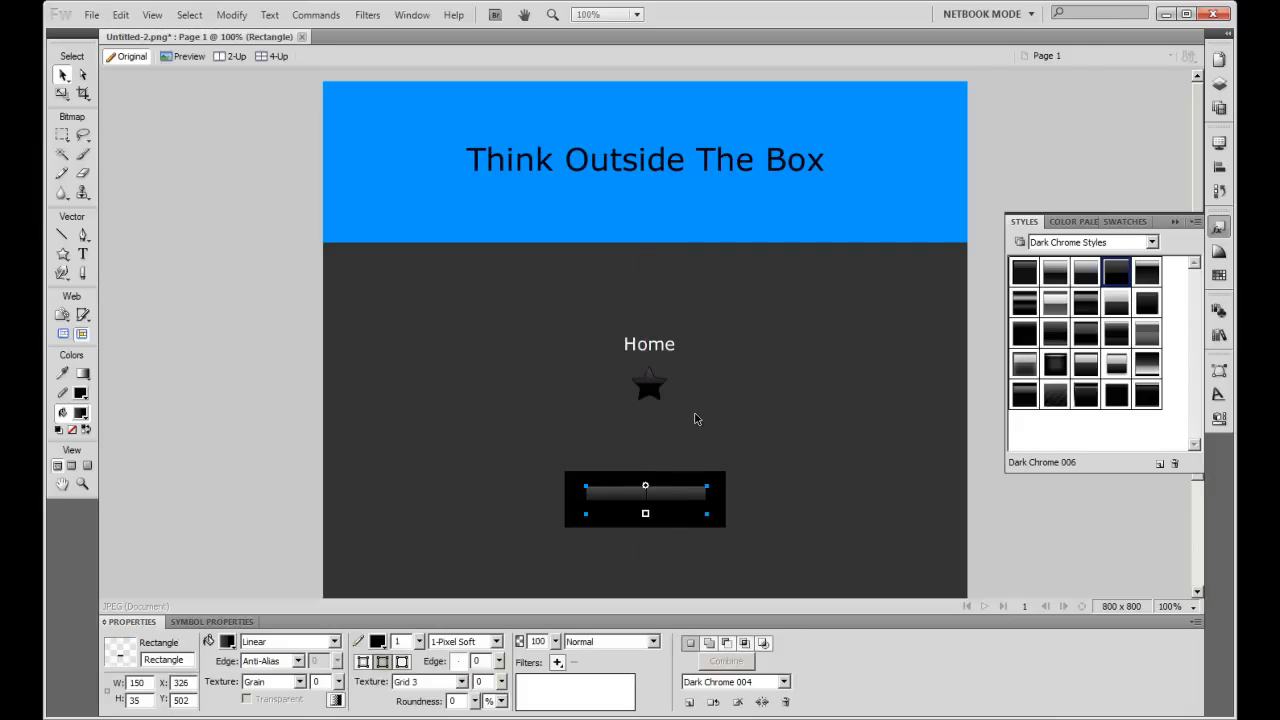
click(695, 414)
Step: Move the star onto the left end of the small chrome rectangle and nudge it up slightly
drag(648, 394, 587, 516)
drag(586, 516, 586, 517)
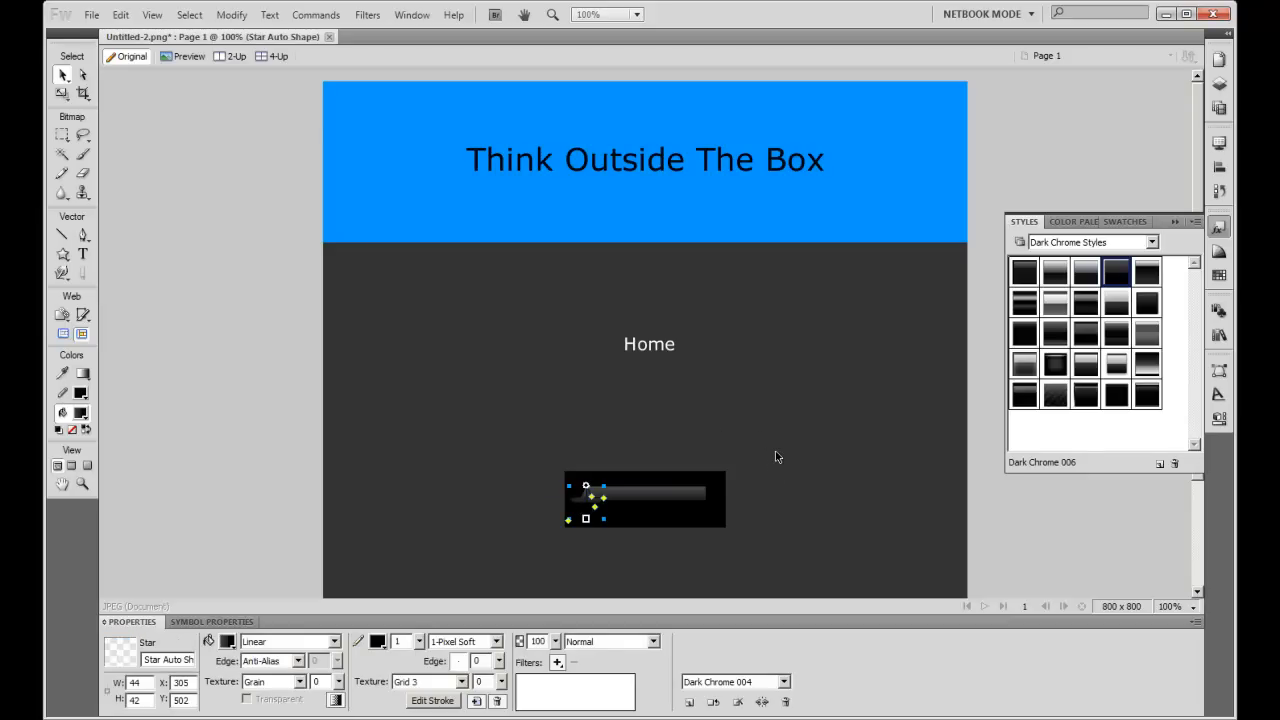
key(Up)
key(Up)
key(Up)
key(Up)
click(743, 514)
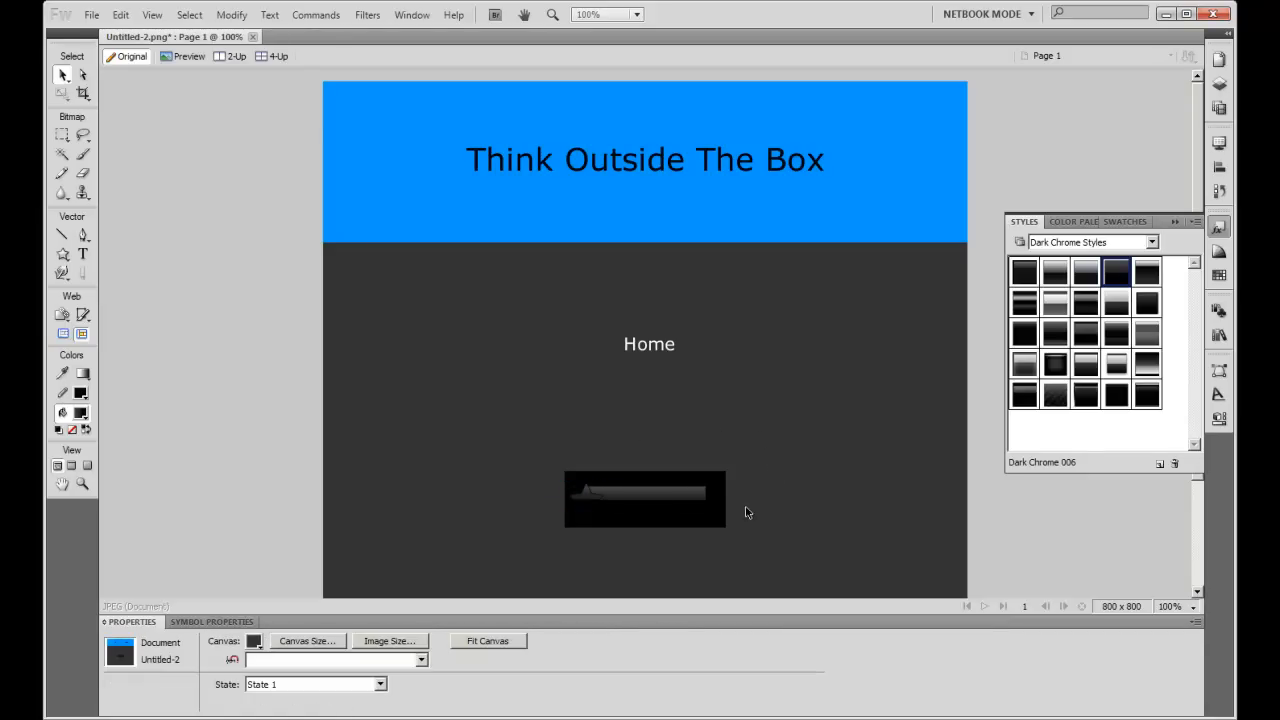
Step: Nudge the star down slightly on the small chrome rectangle
click(590, 498)
key(Down)
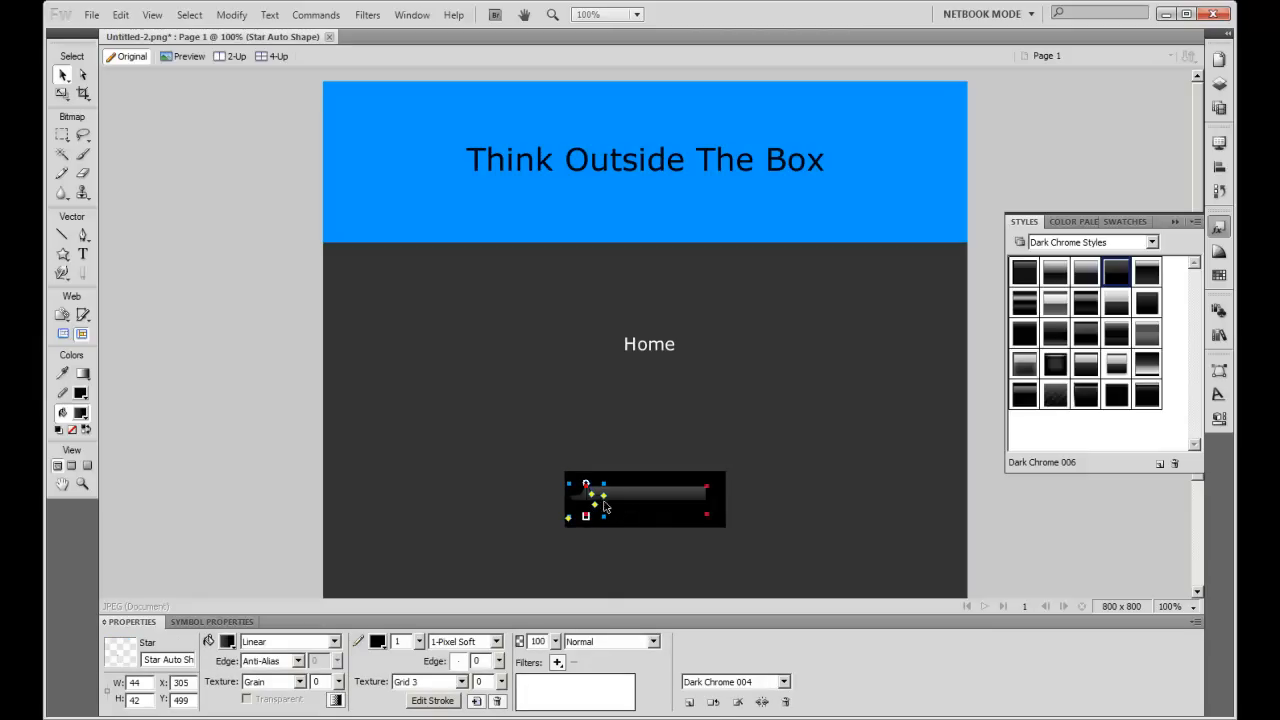
click(790, 438)
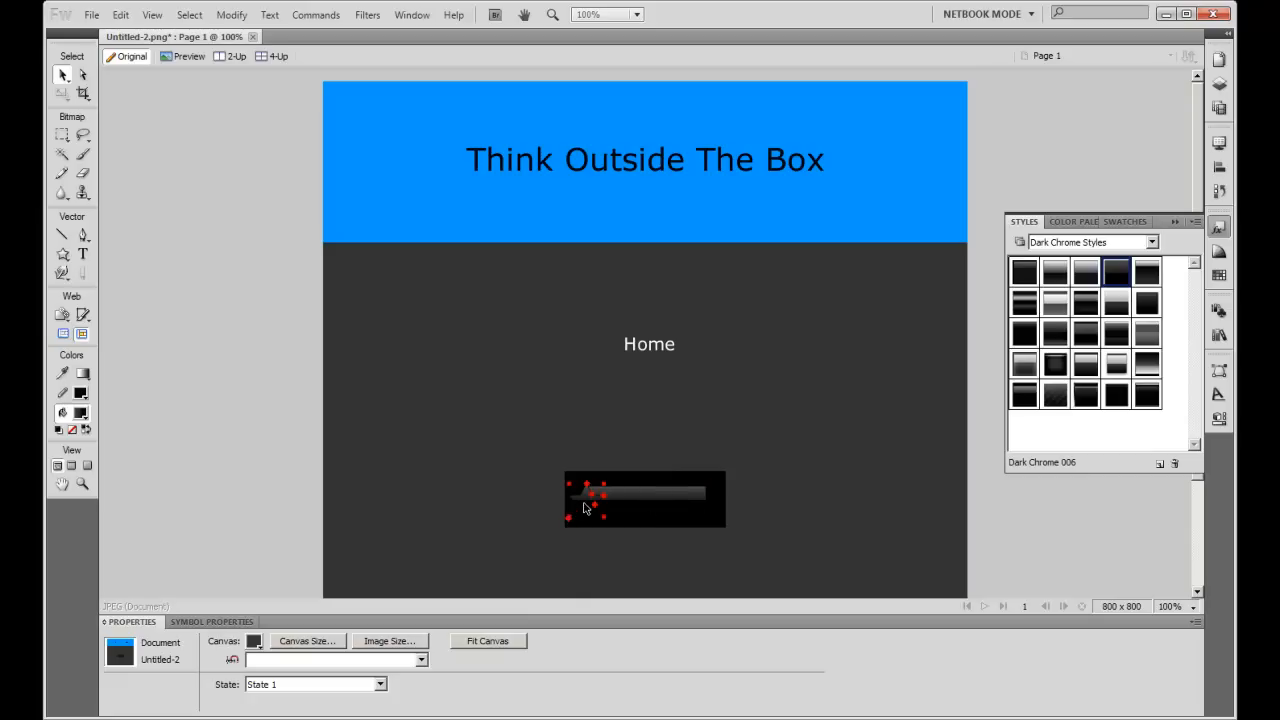
Step: Nudge the small chrome rectangle and the star 6 pixels to the right inside the black rectangle
click(652, 499)
key(Right)
key(Right)
key(Right)
key(Right)
key(Right)
key(Right)
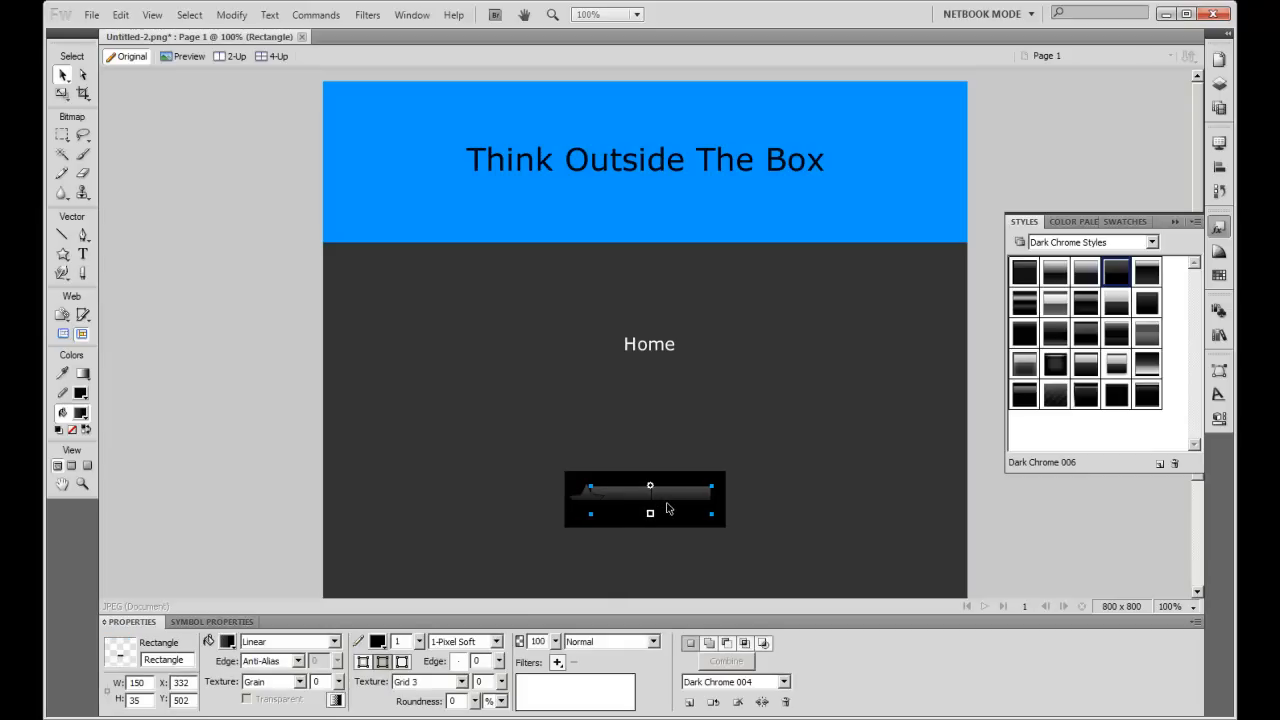
click(589, 498)
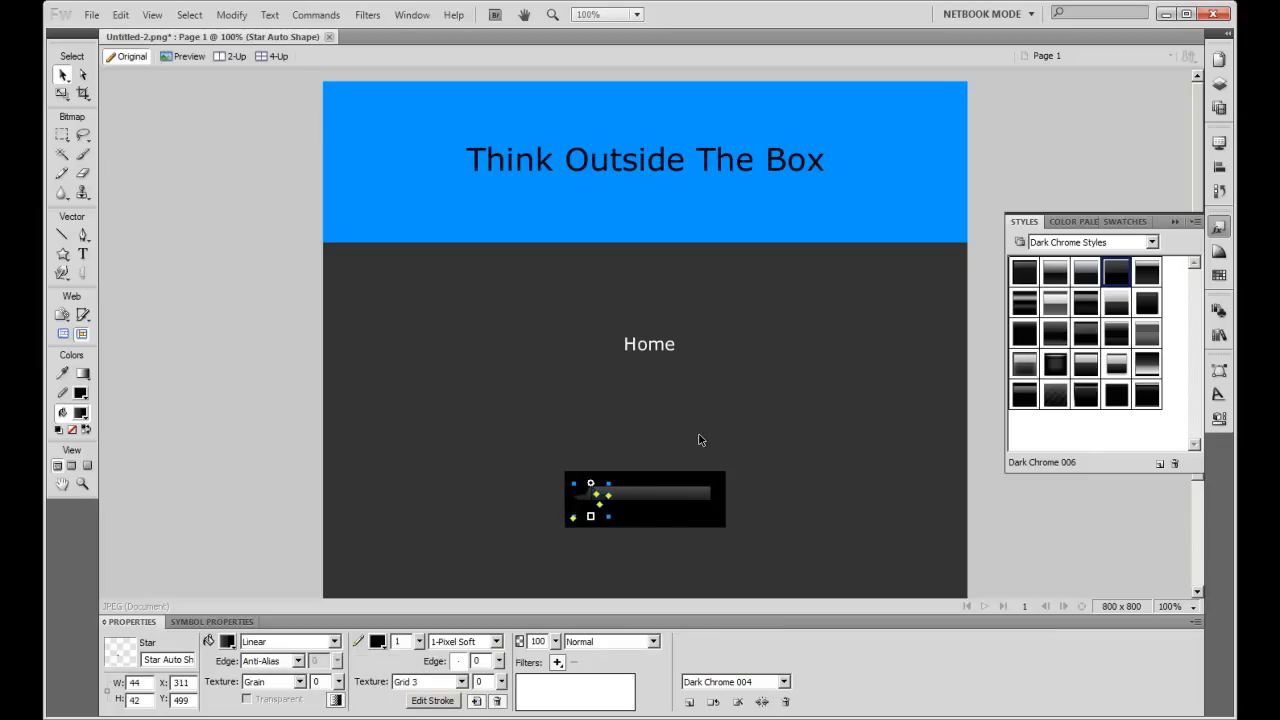
key(ctrl+d)
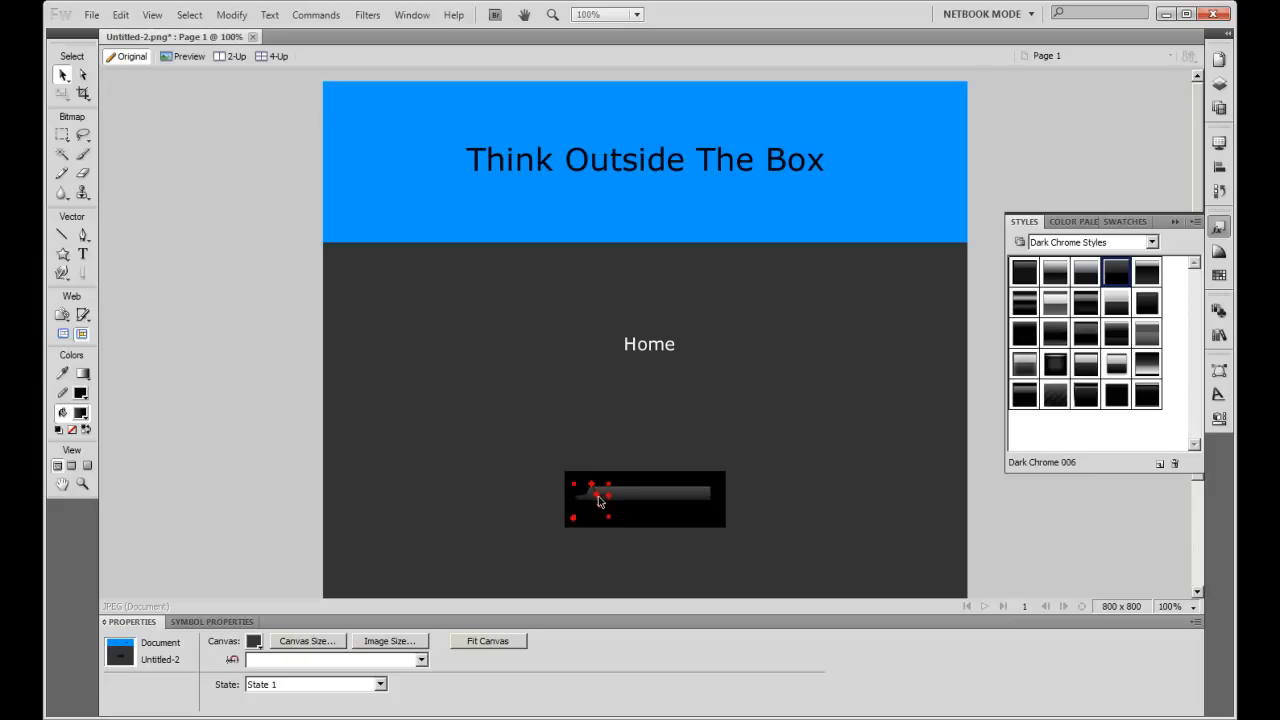
Step: Add a Glow filter to the star and change the glow colour to dark grey
click(590, 495)
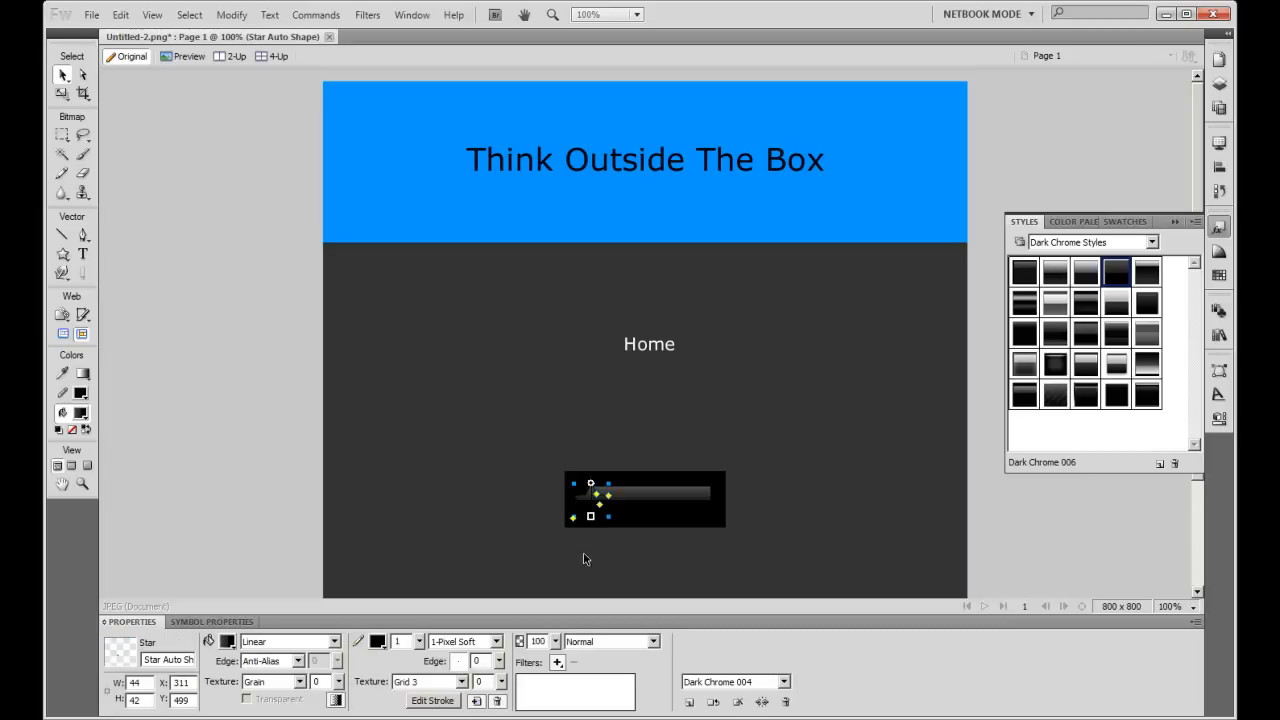
click(556, 663)
mouse_move(590, 616)
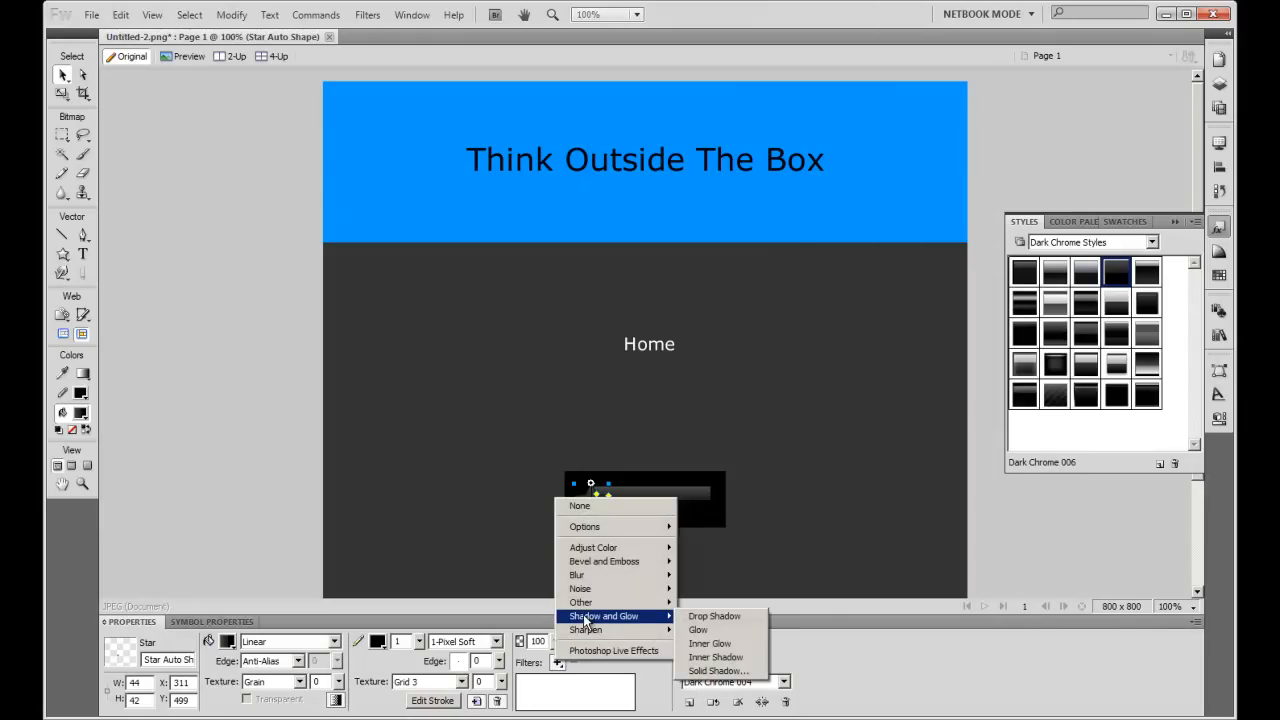
click(711, 633)
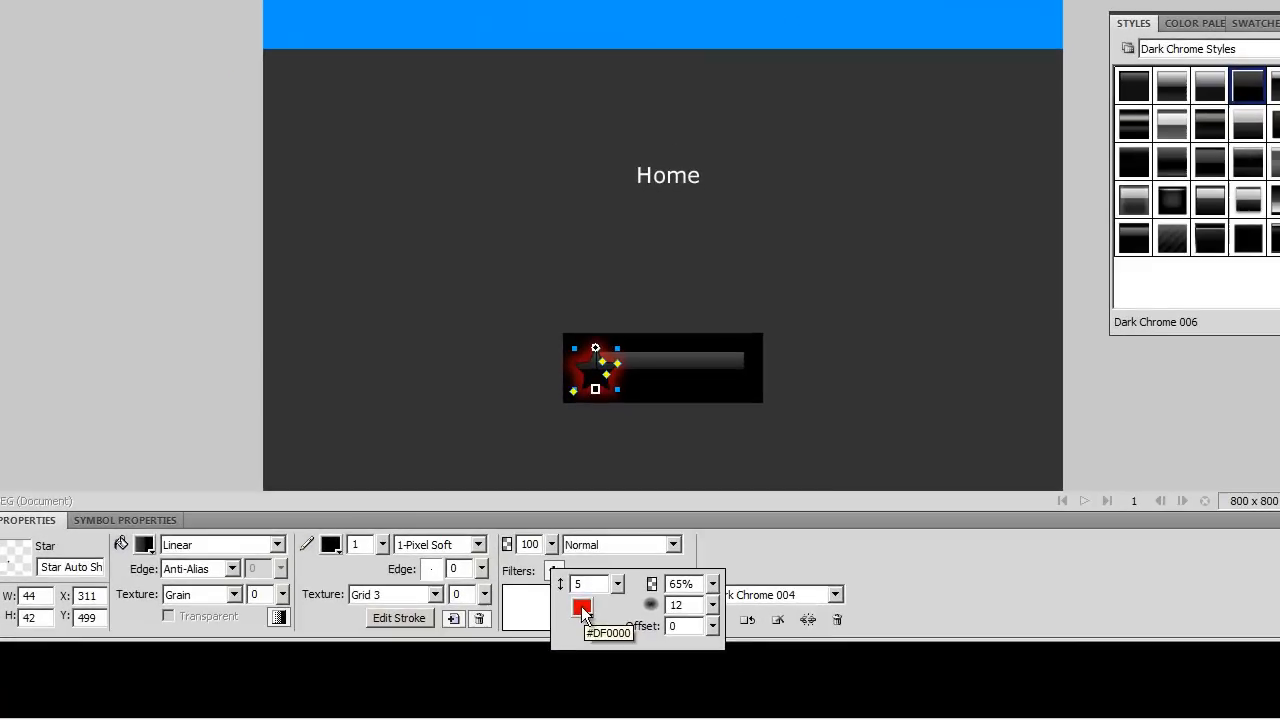
click(579, 692)
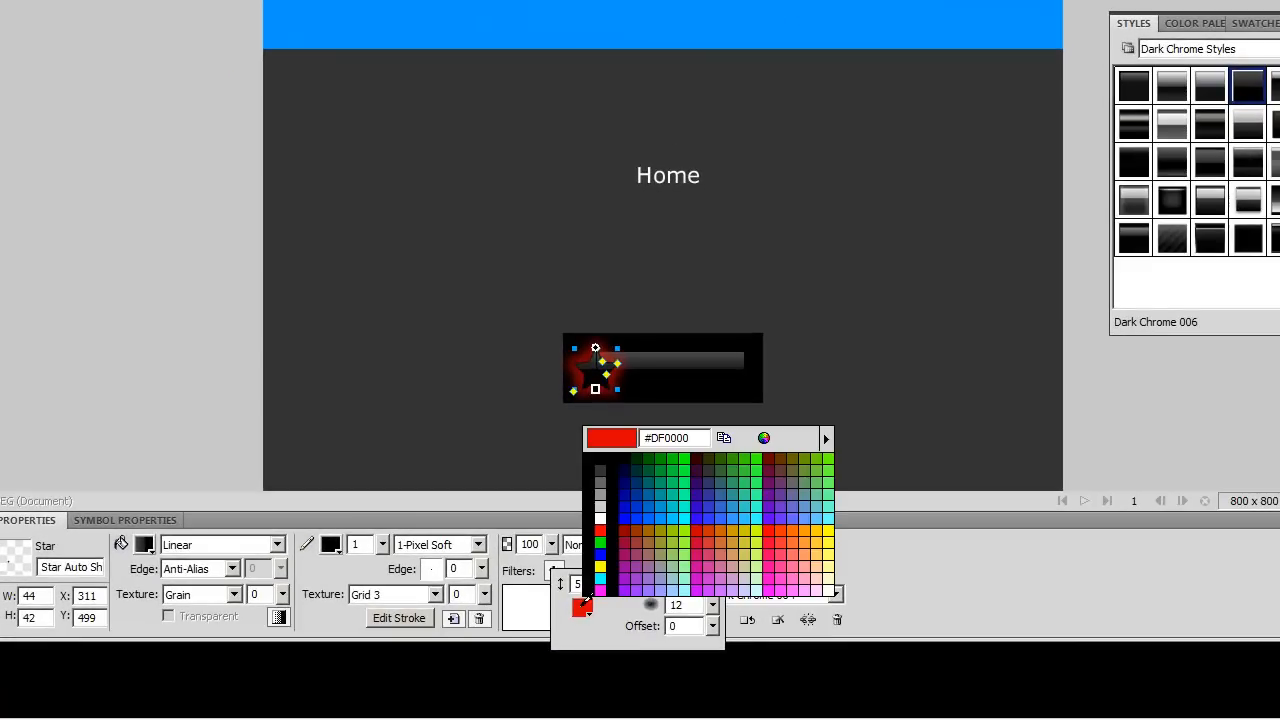
click(600, 476)
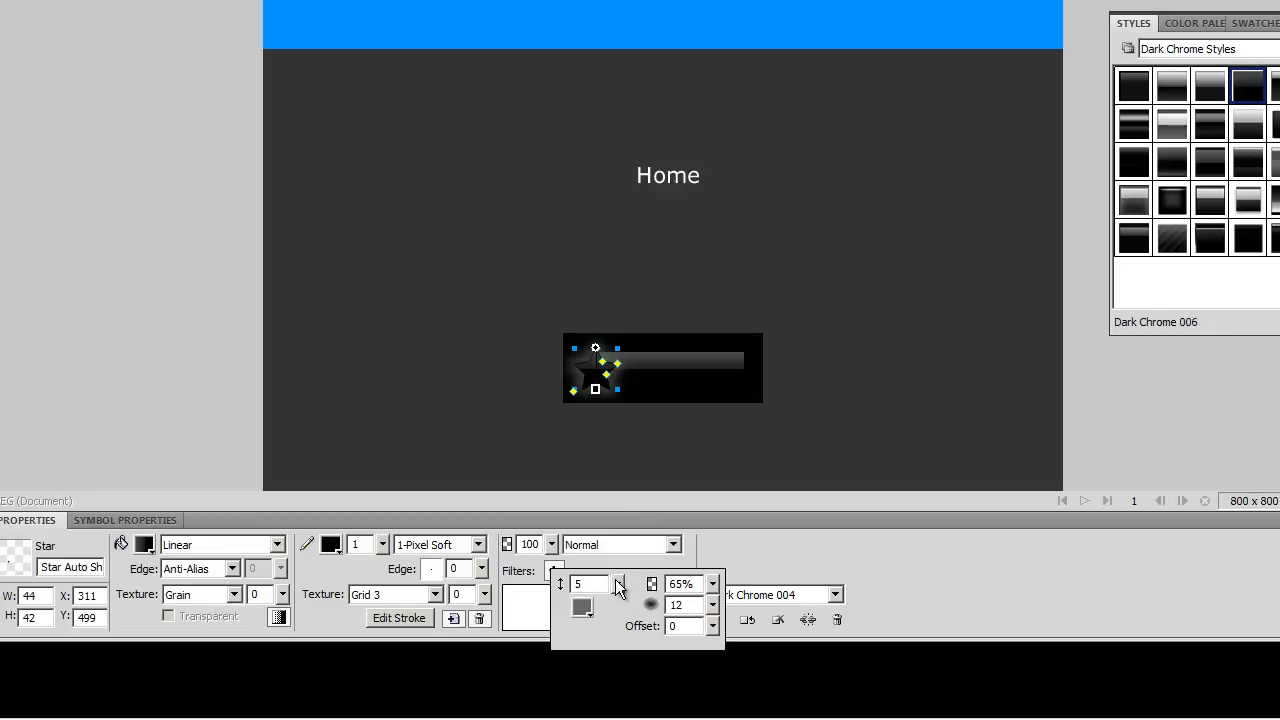
Step: Reduce the width and softness of the star's glow to a thin outline and deselect the star
drag(619, 584, 621, 597)
drag(712, 605, 719, 640)
click(533, 449)
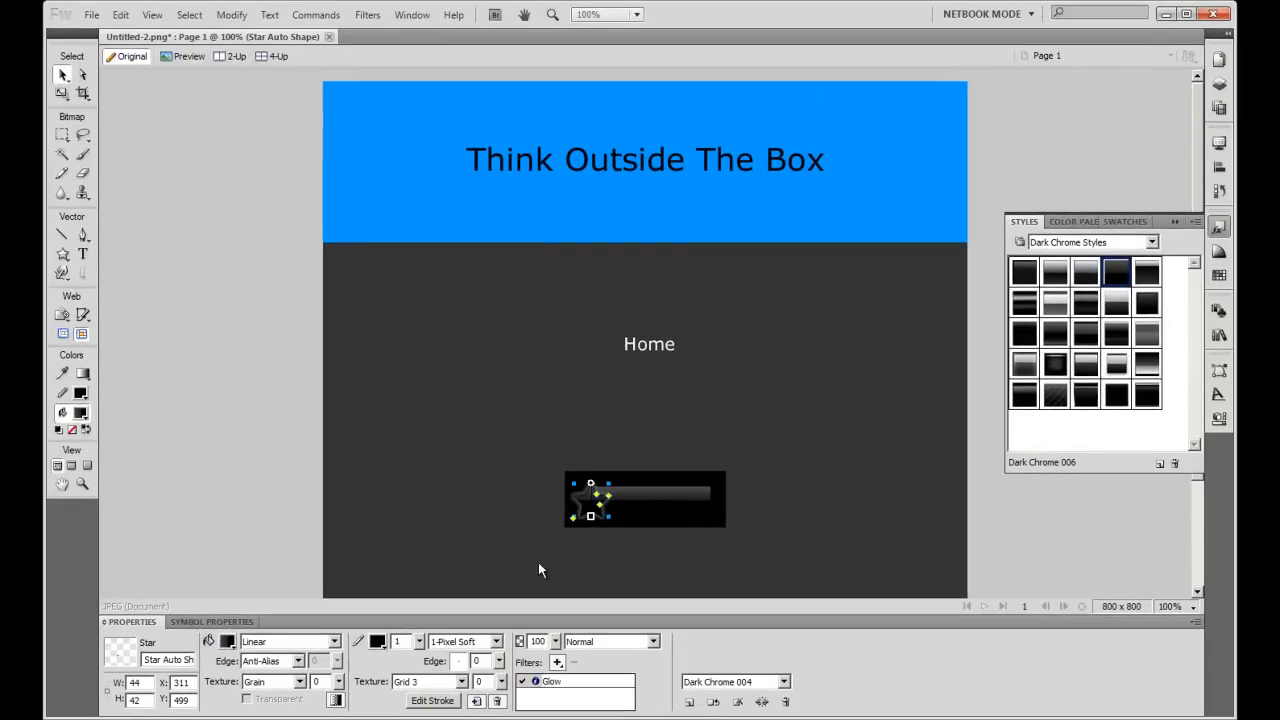
click(516, 531)
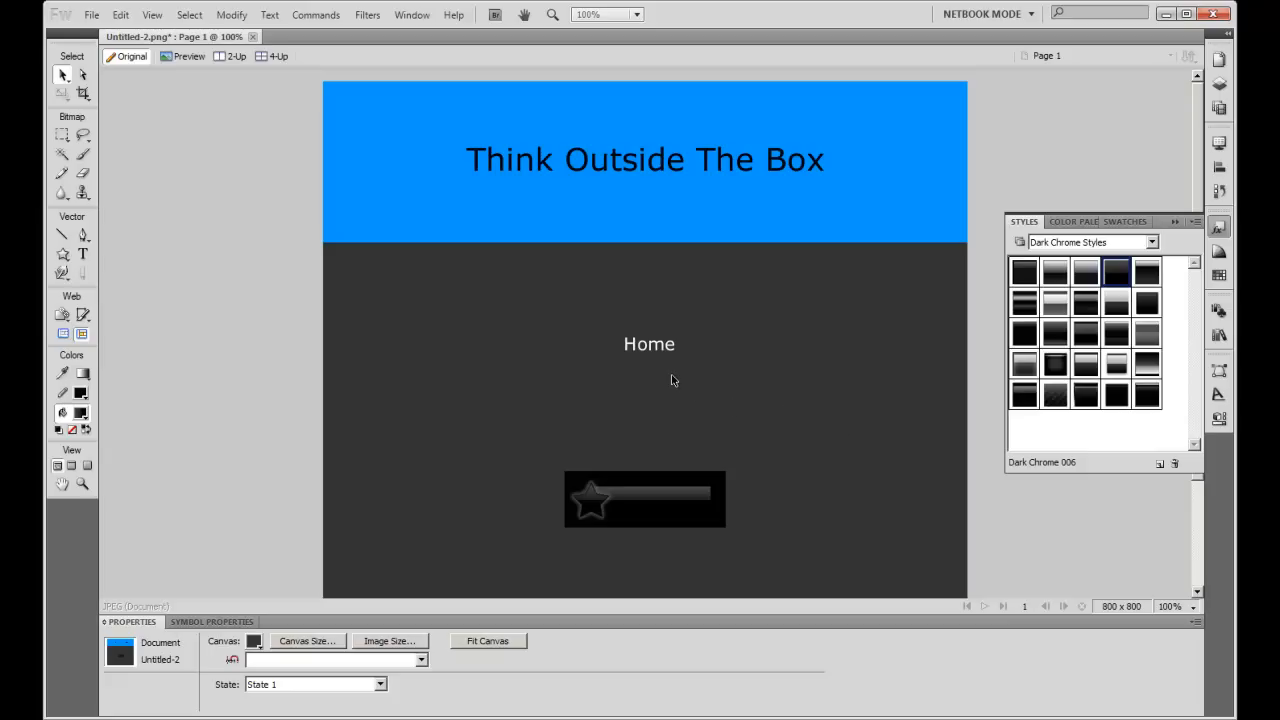
Step: Move the Home text onto the small chrome rectangle, just beside the star
drag(655, 348, 655, 508)
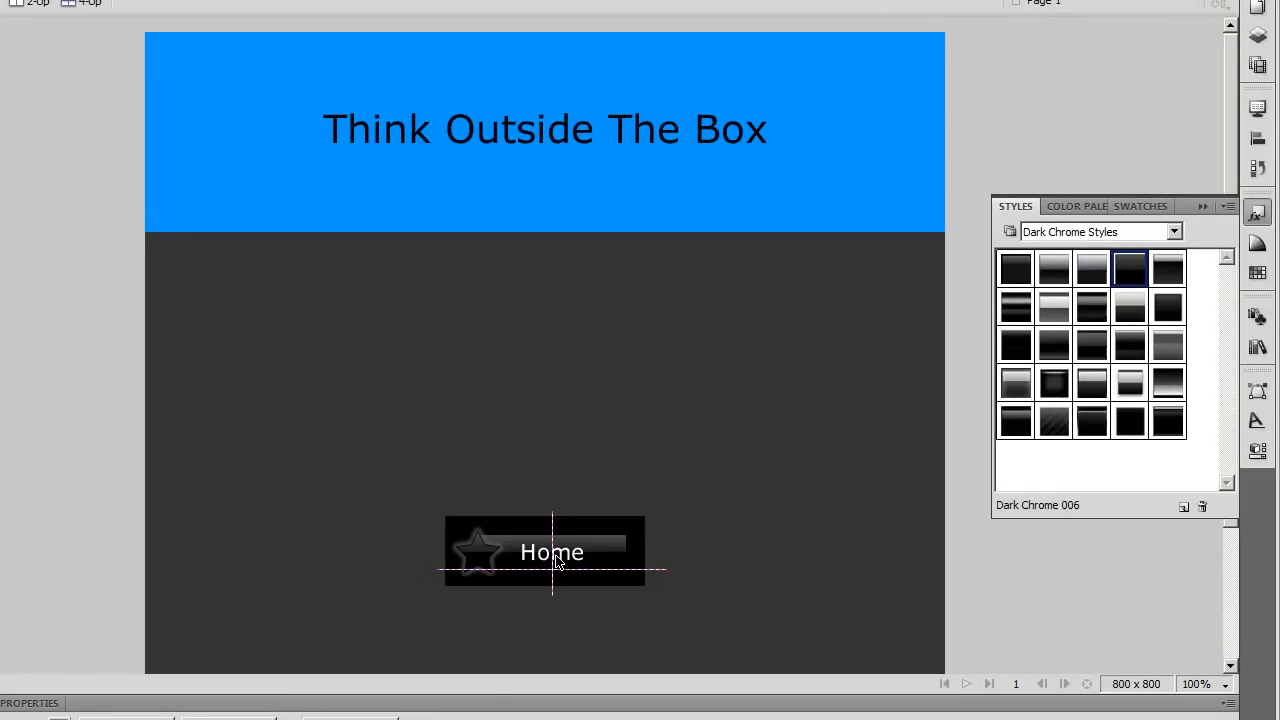
drag(557, 563, 556, 563)
click(575, 449)
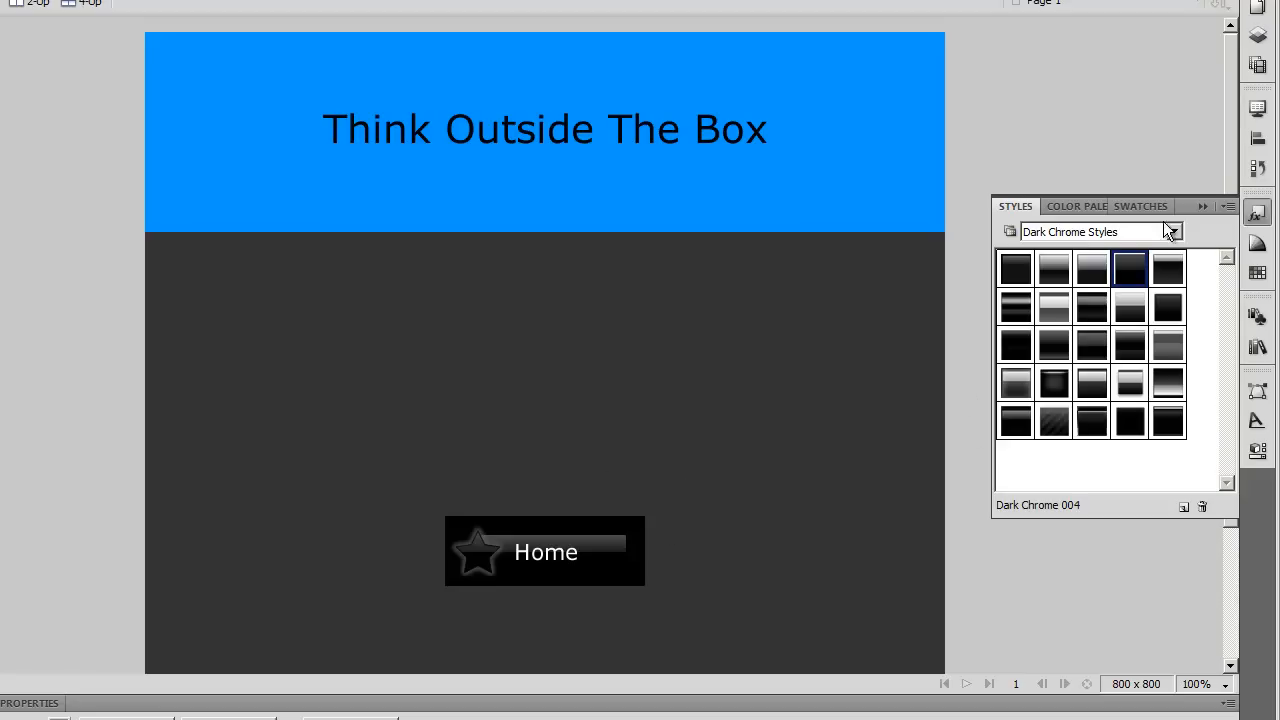
Step: Show the layers of the page and paste a copy of the four Home button objects in place
click(1201, 206)
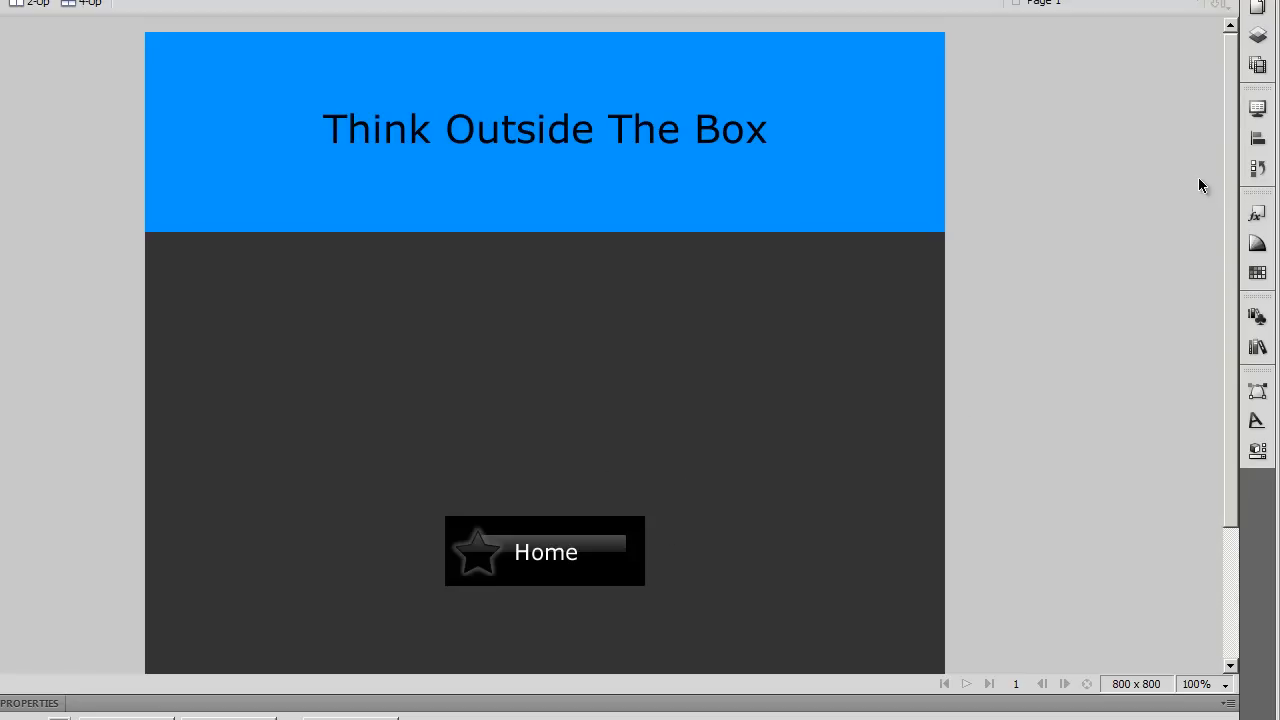
click(1257, 7)
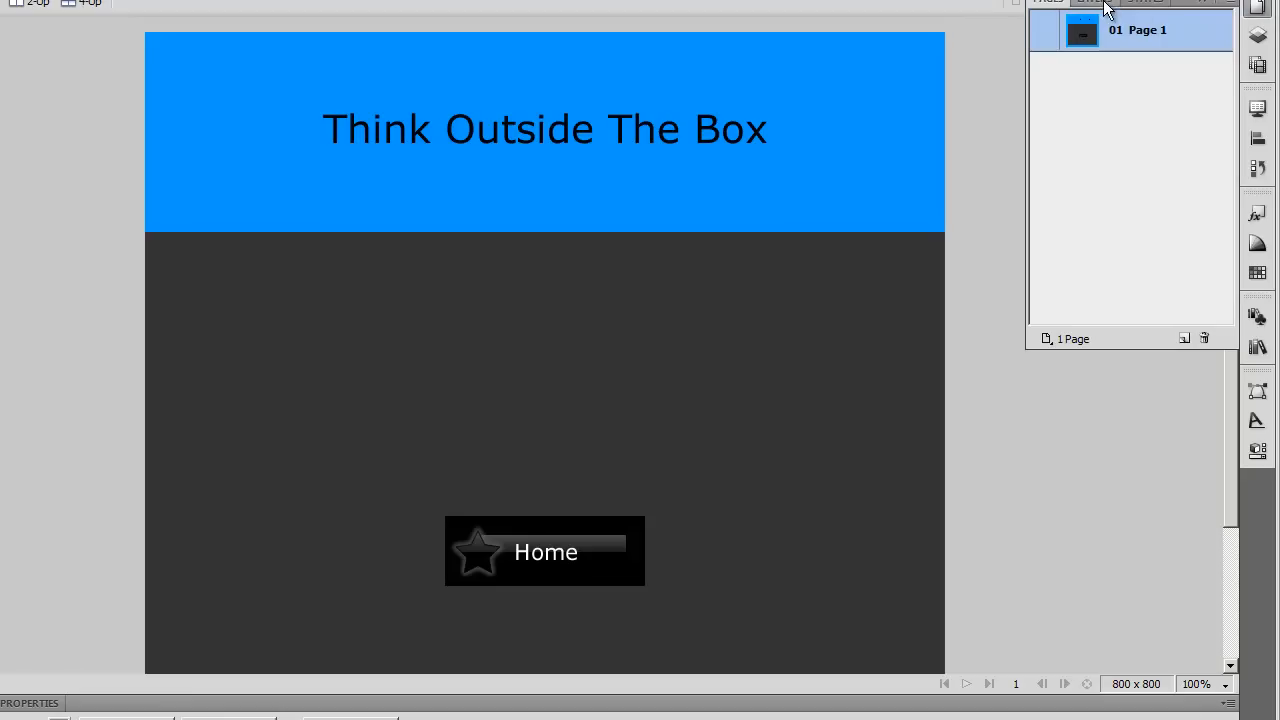
click(1104, 4)
drag(357, 440, 735, 635)
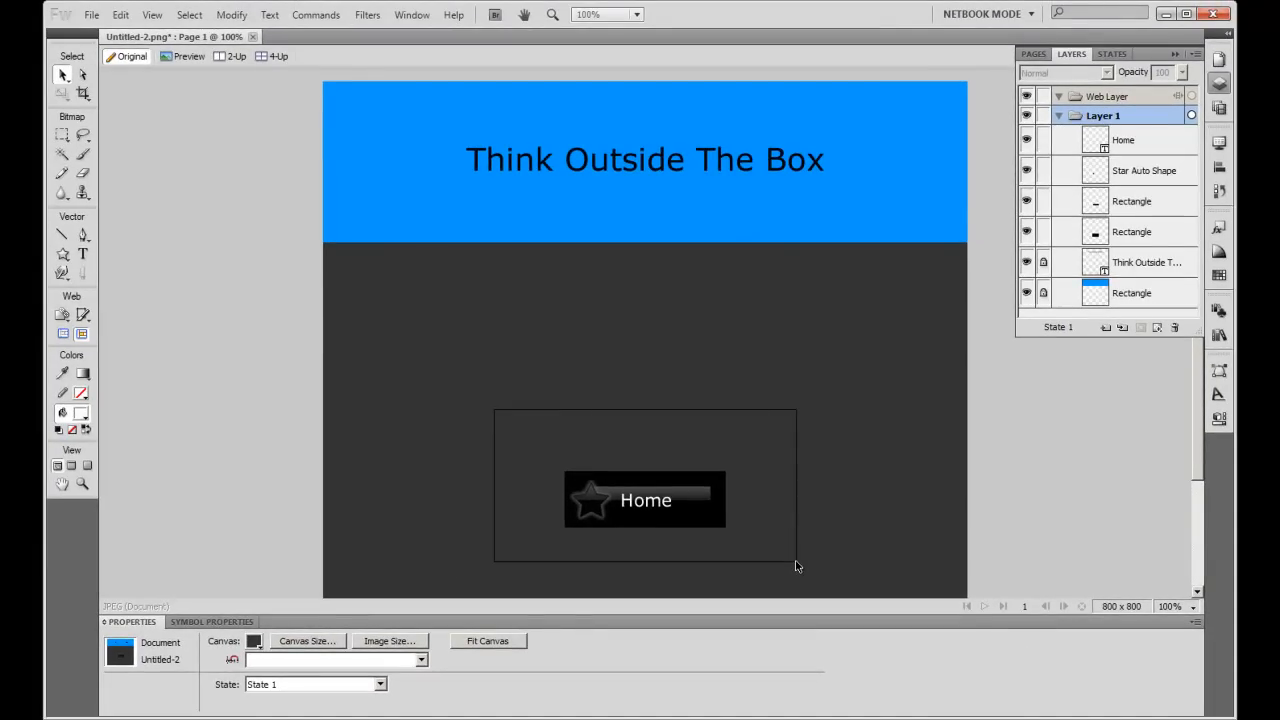
drag(796, 566, 797, 561)
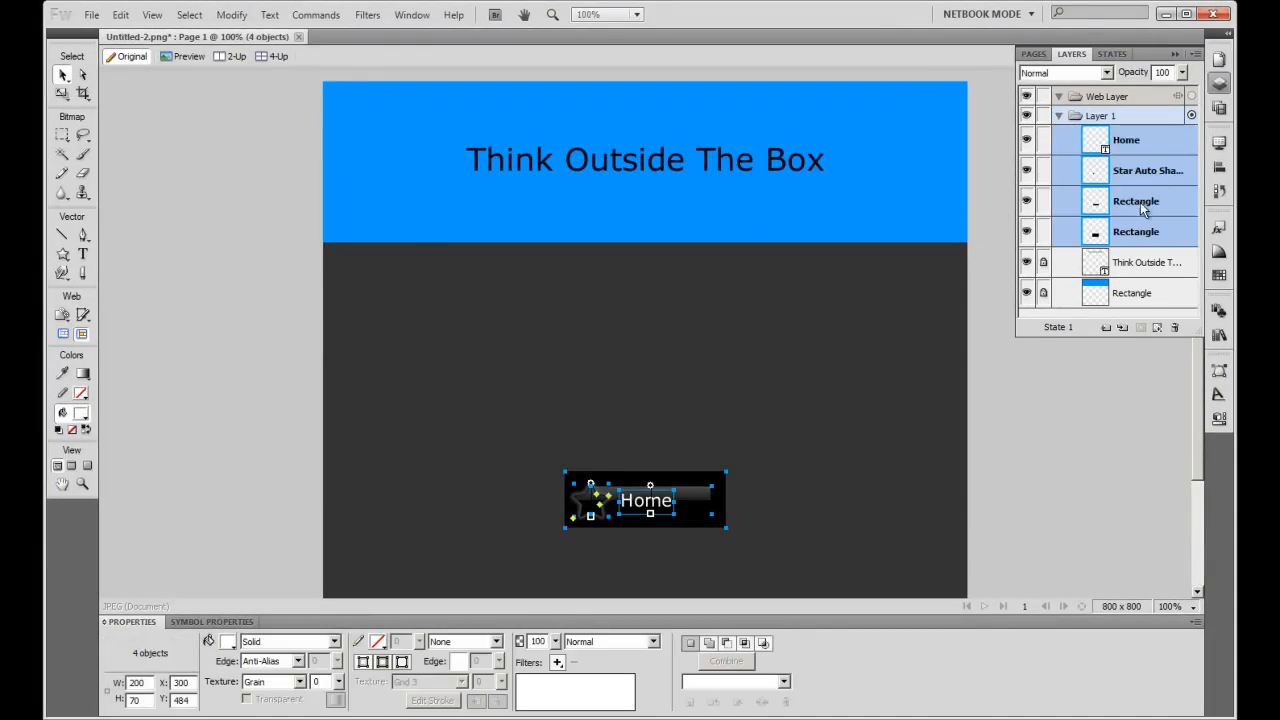
drag(506, 420, 788, 566)
key(ctrl+v)
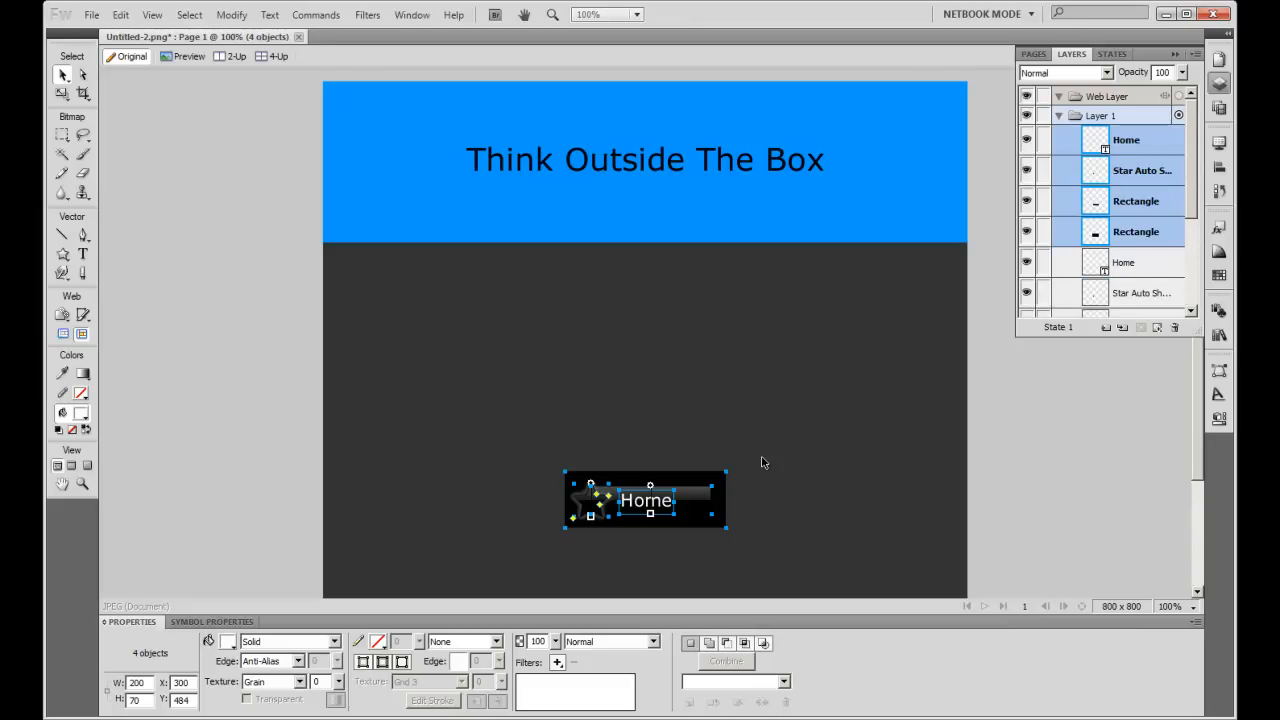
Step: Move the copied Home button up and left to X 111, Y 200, directly below the blue header
key(Up)
key(Up)
key(Up)
key(Up)
key(Up)
key(Up)
key(Up)
key(Up)
key(Up)
key(Up)
key(Up)
key(Up)
key(Up)
key(Up)
key(Up)
key(Up)
key(Up)
key(Up)
key(Up)
key(Up)
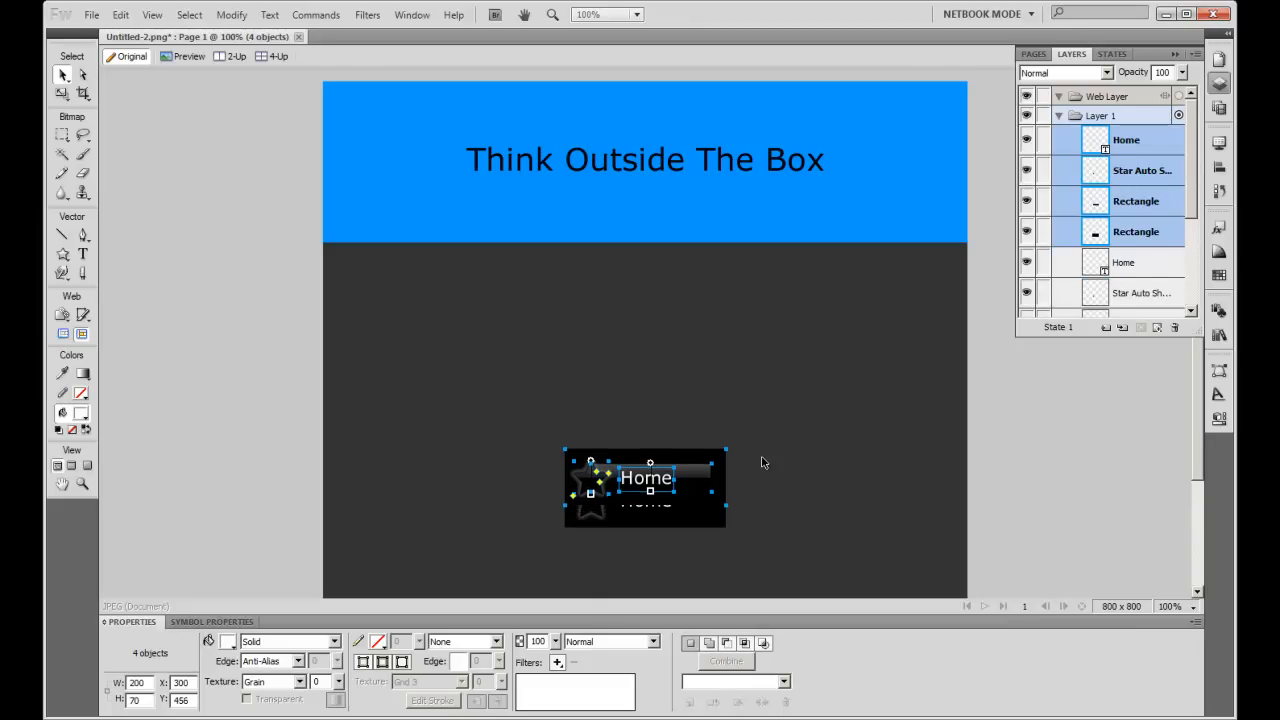
key(Up)
key(Up)
key(Up)
key(Up)
key(Up)
key(Up)
key(Up)
key(Up)
key(Up)
key(Up)
key(Up)
key(Up)
key(Up)
key(Up)
key(Up)
key(Up)
key(Up)
key(Up)
key(Up)
key(Up)
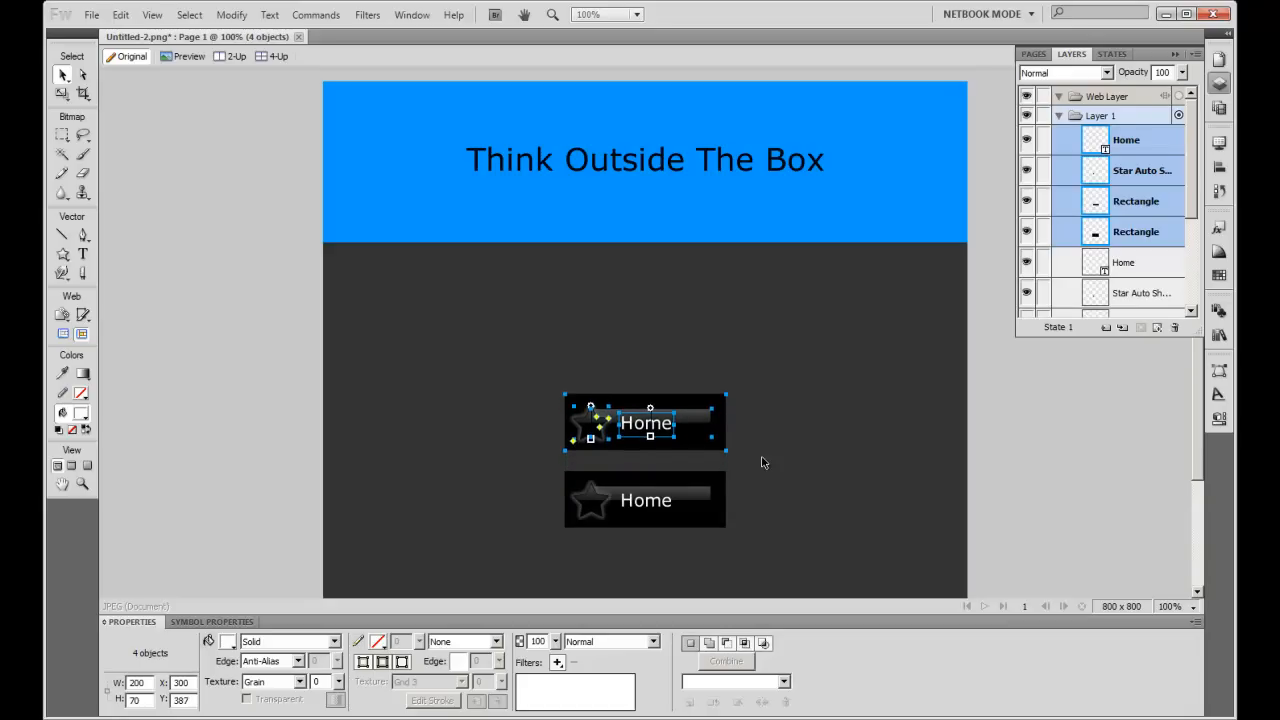
key(Up)
key(Up)
key(Up)
key(Up)
key(Up)
key(Up)
key(Up)
key(Up)
key(Up)
key(Up)
key(Up)
key(Up)
key(Up)
key(Up)
key(Up)
key(Up)
key(Up)
key(Up)
key(Up)
key(Up)
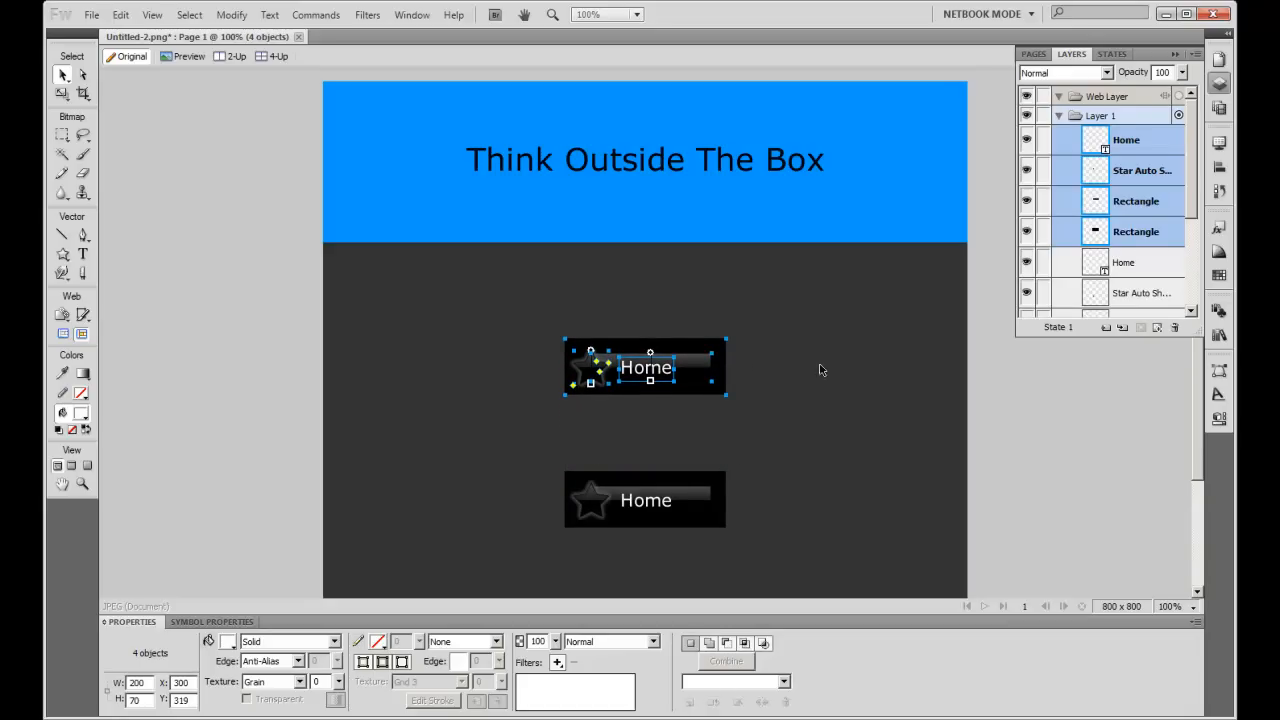
drag(697, 376, 545, 278)
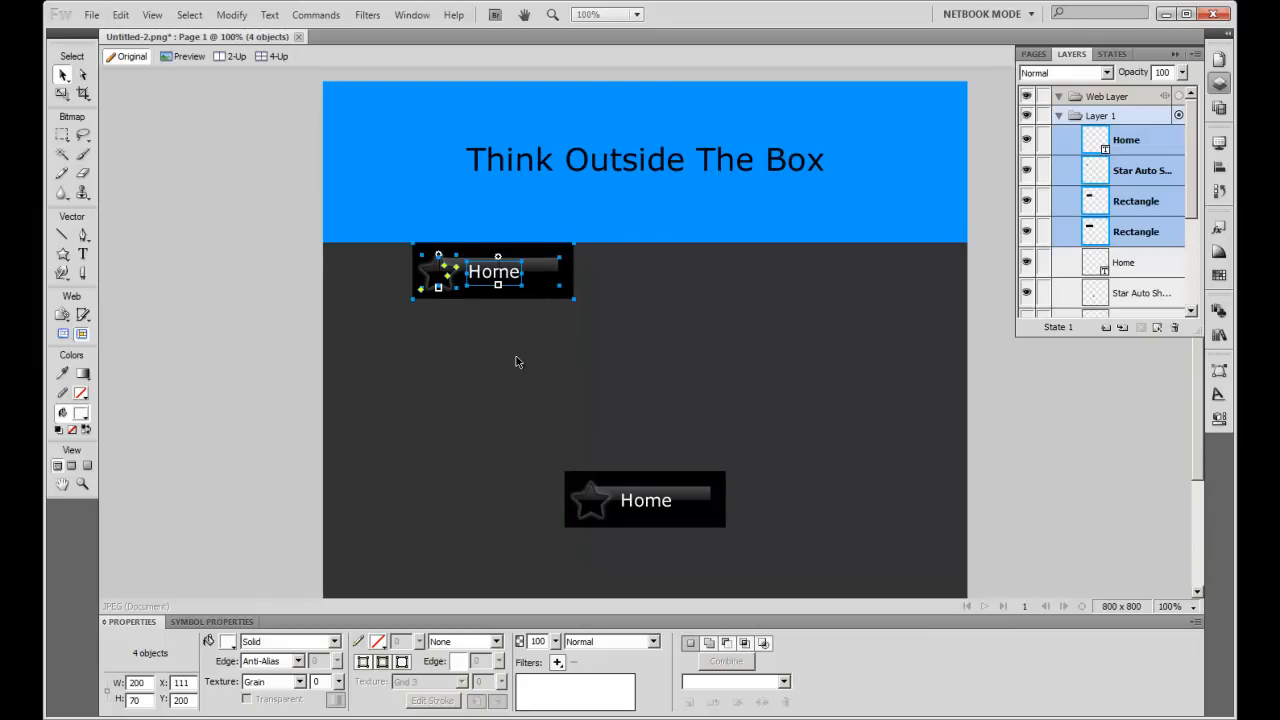
click(490, 352)
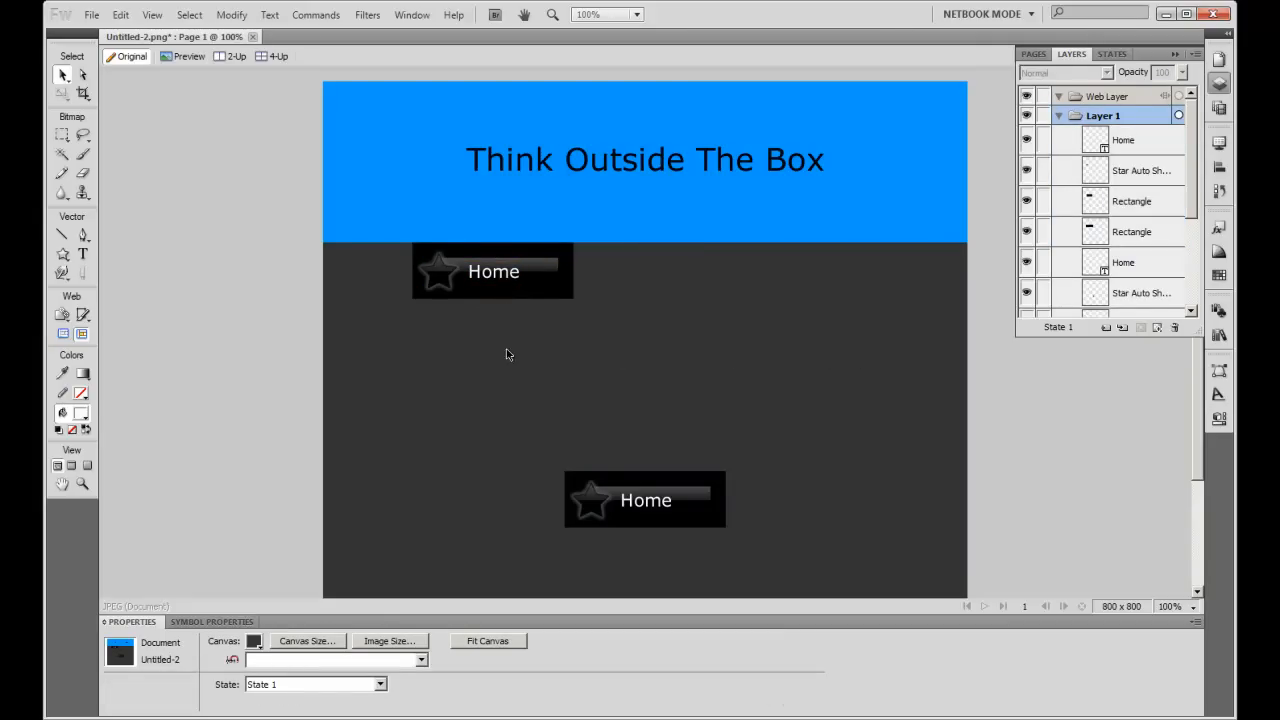
Step: Show the document's states and convert the four objects of the upper Home button into a Button symbol named "home"
click(1109, 53)
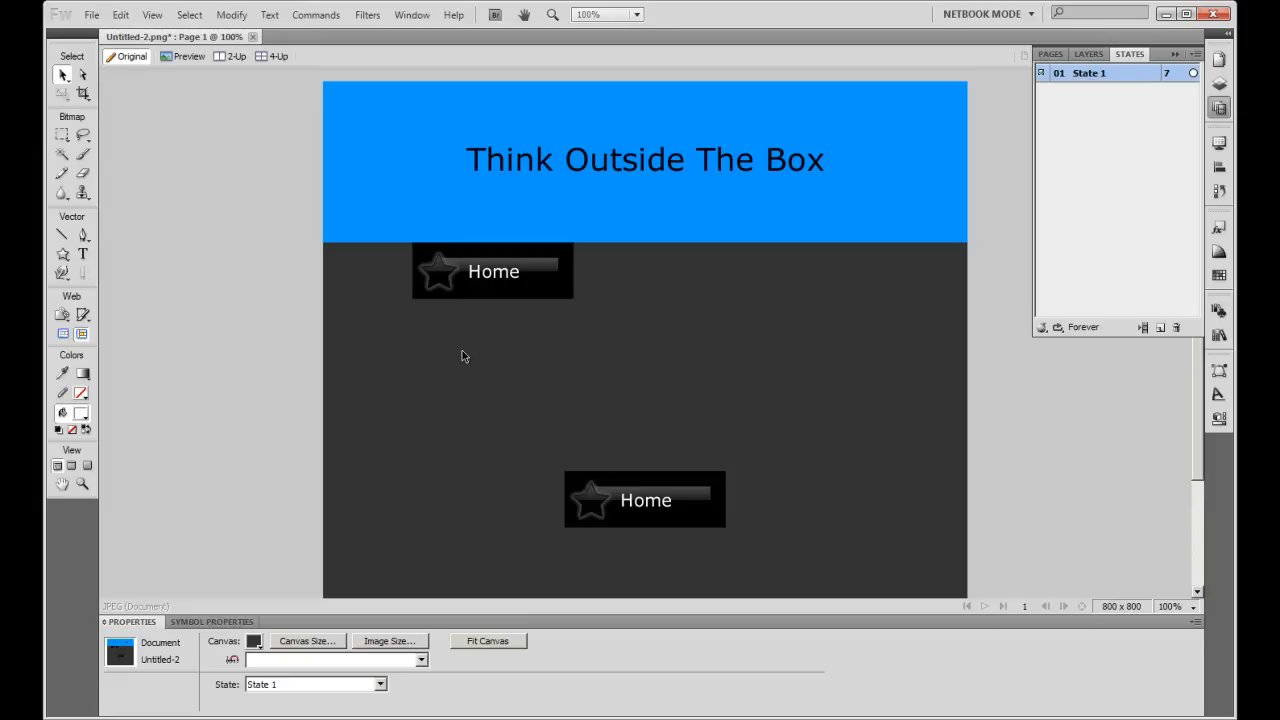
drag(383, 342, 594, 252)
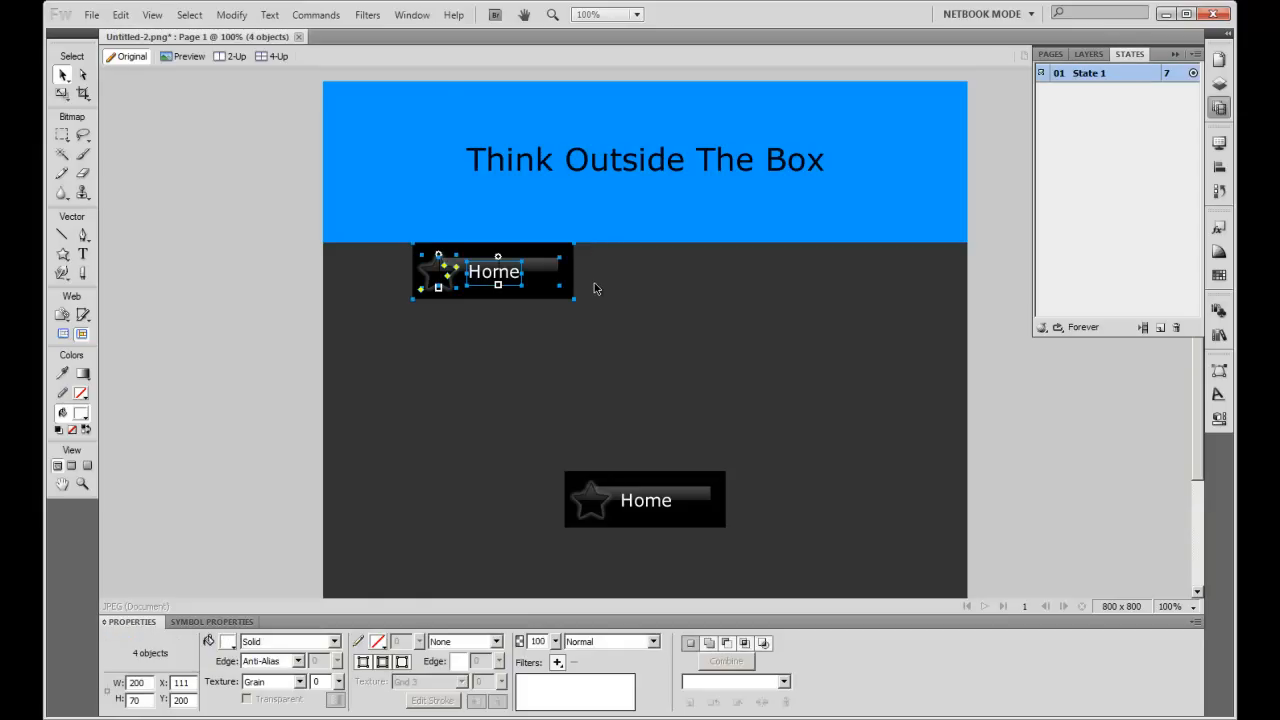
key(F8)
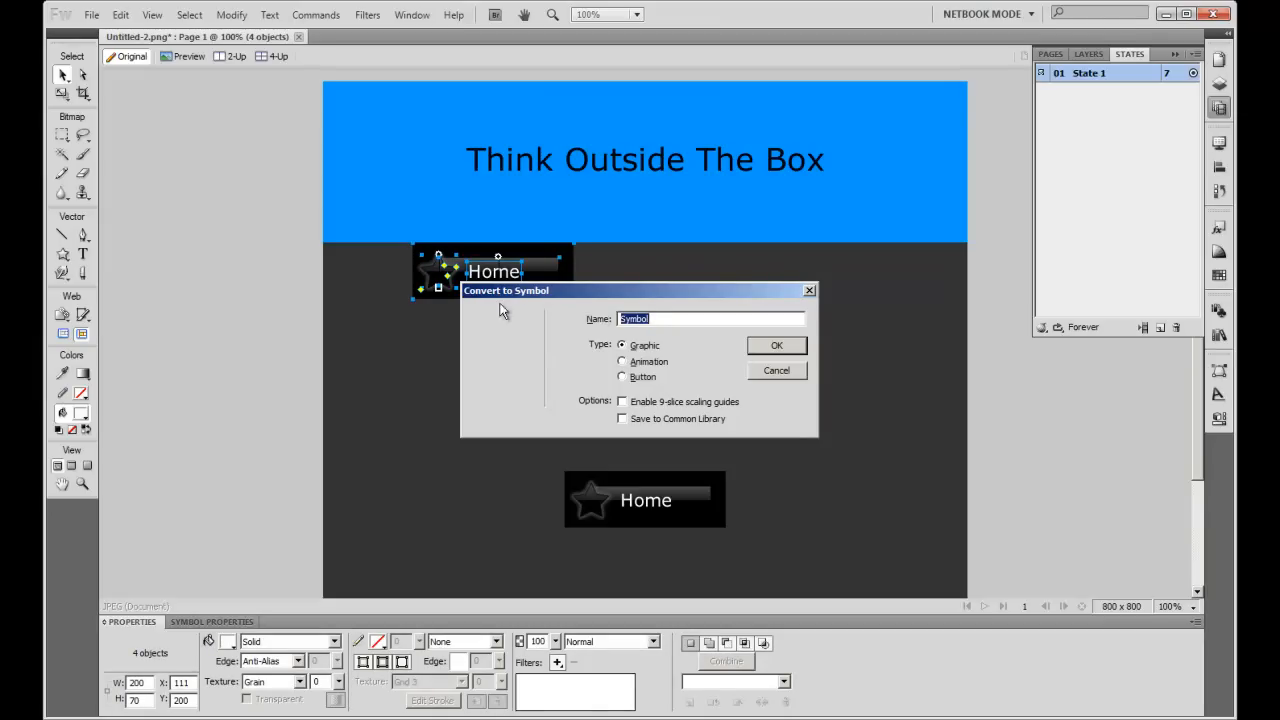
click(622, 377)
drag(665, 319, 538, 320)
text(home)
click(777, 347)
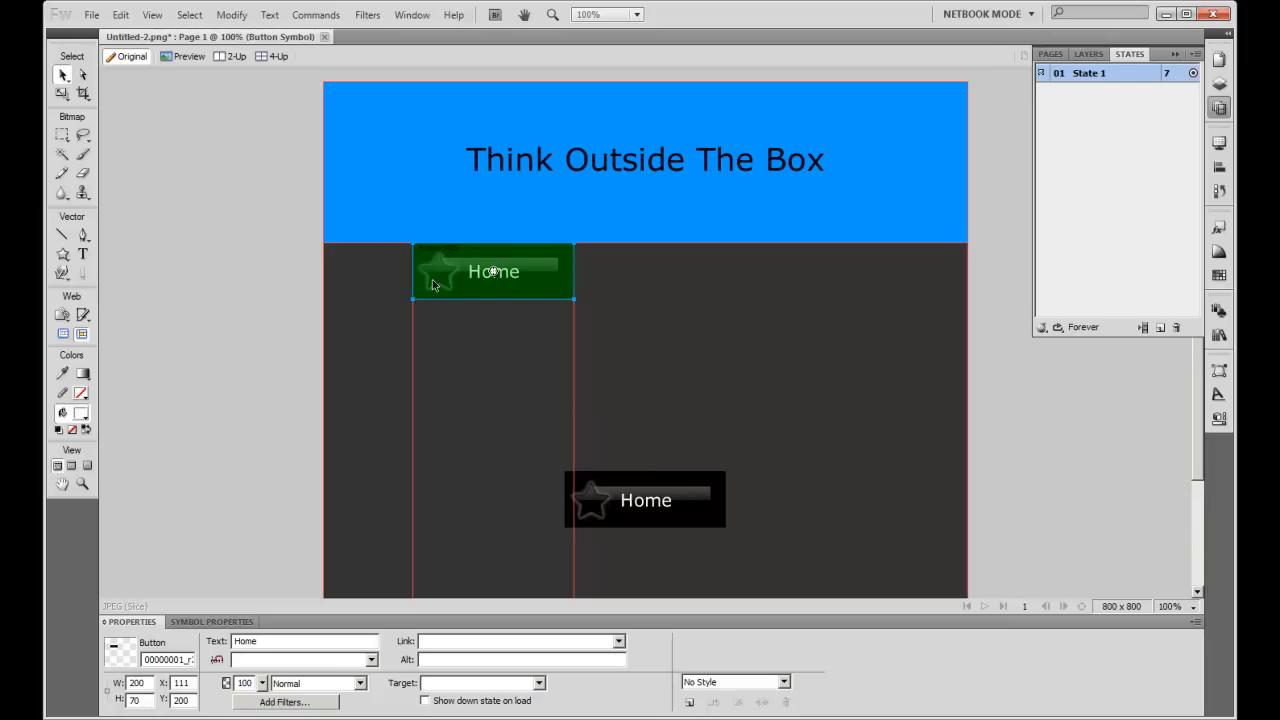
Step: Open the home button symbol for editing in place
double_click(532, 275)
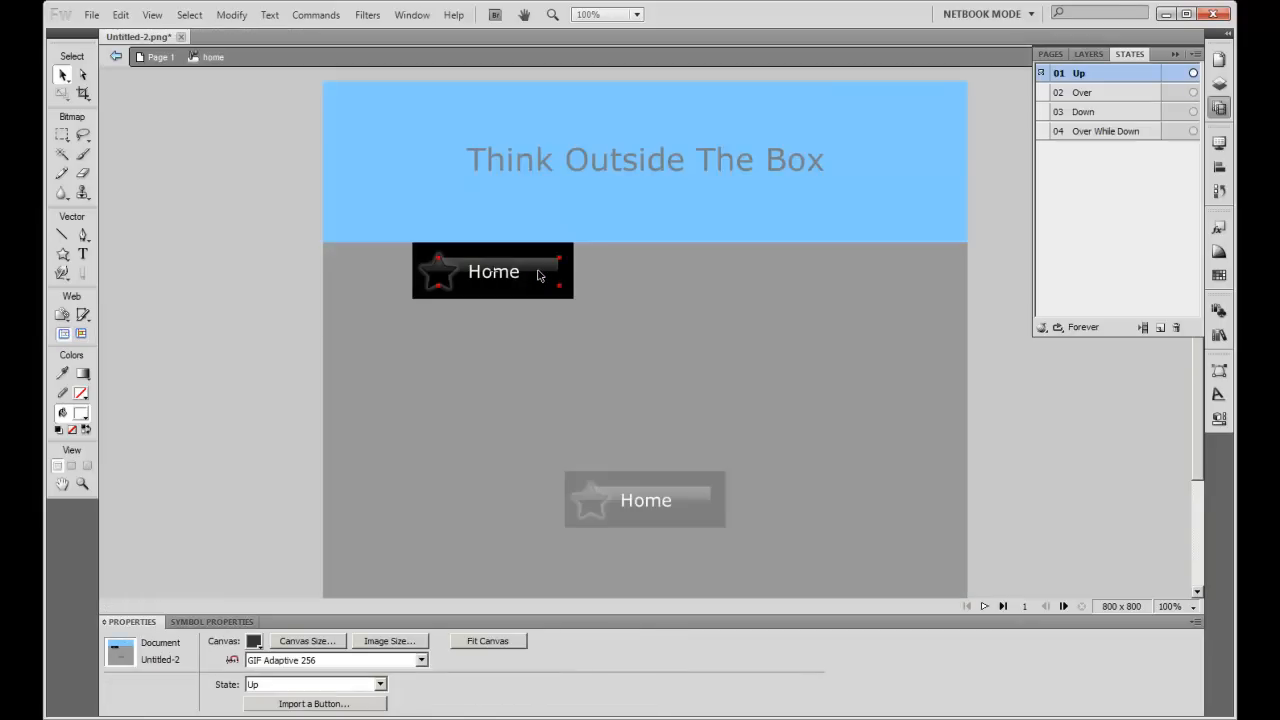
click(158, 59)
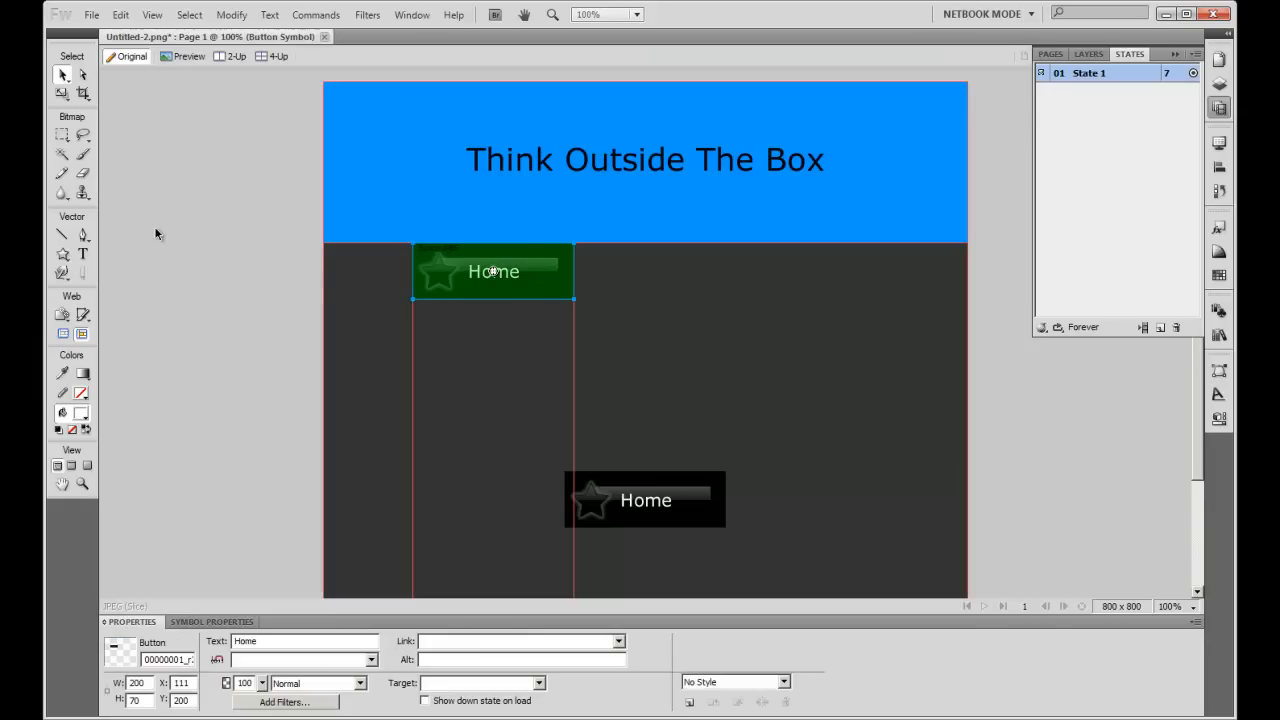
double_click(527, 272)
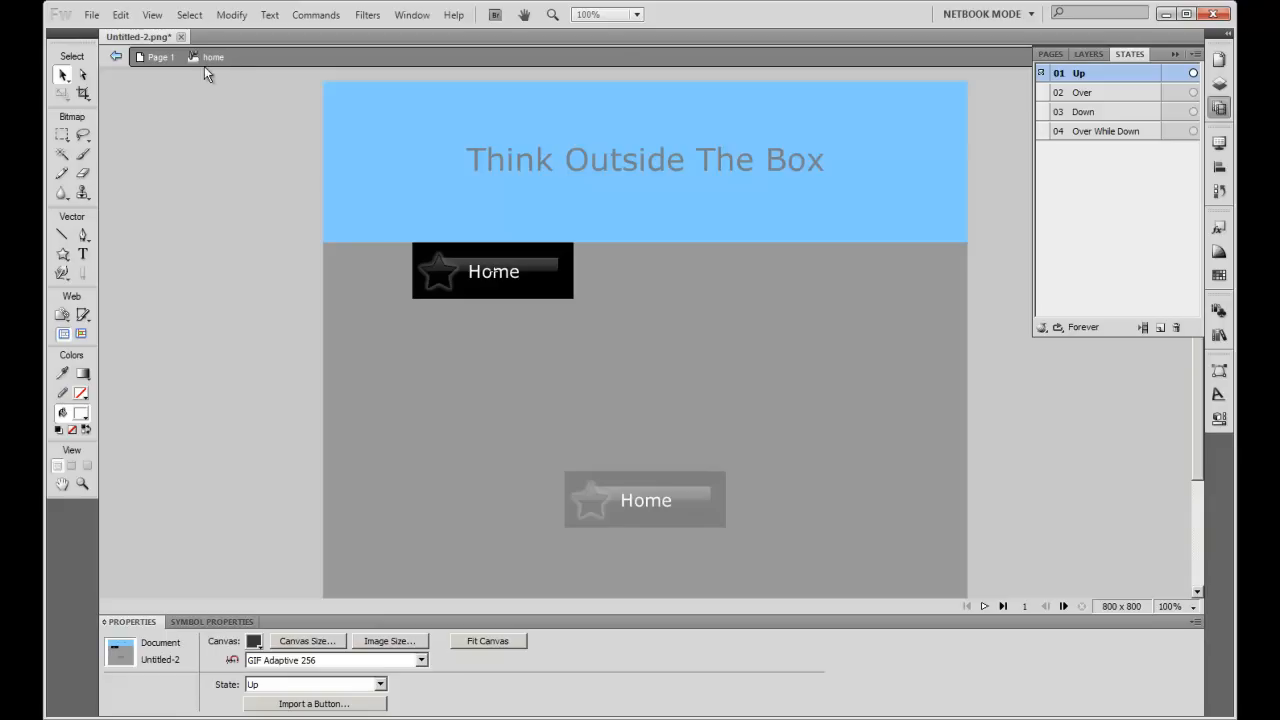
Step: Examine the button symbol's Over, Down and Over While Down states and return to the Up state
click(1118, 92)
click(1118, 112)
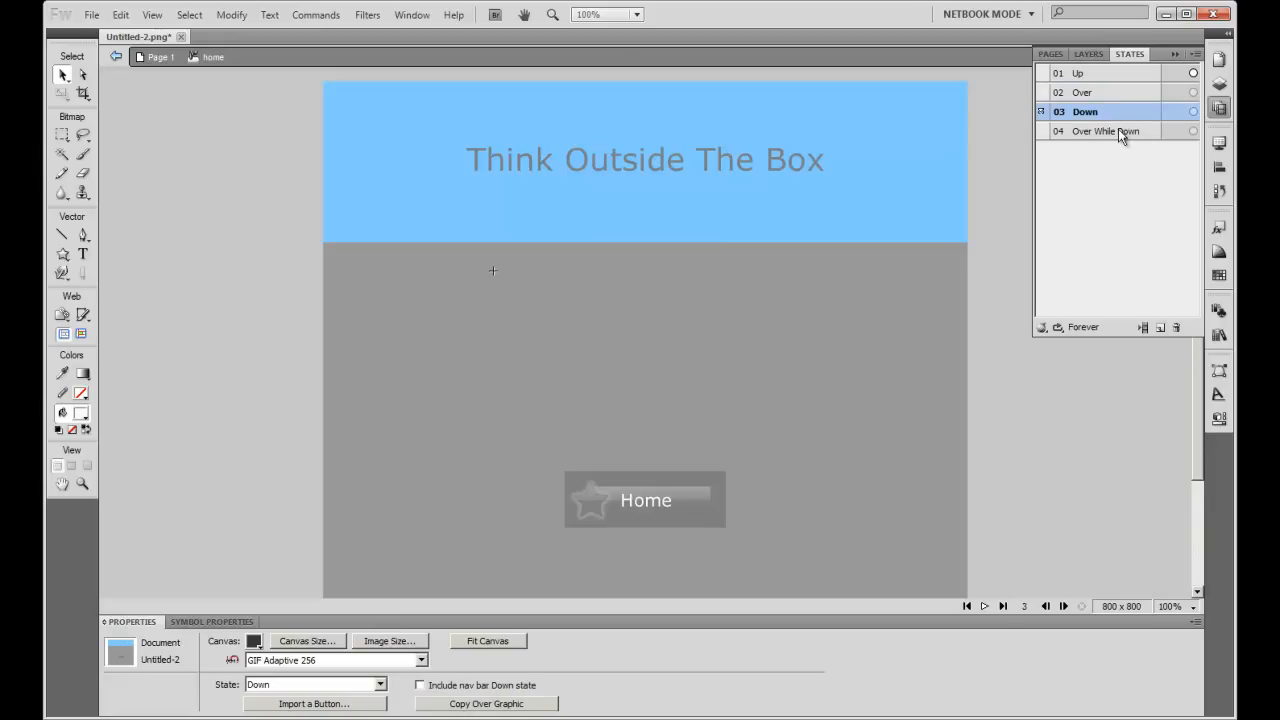
click(1120, 132)
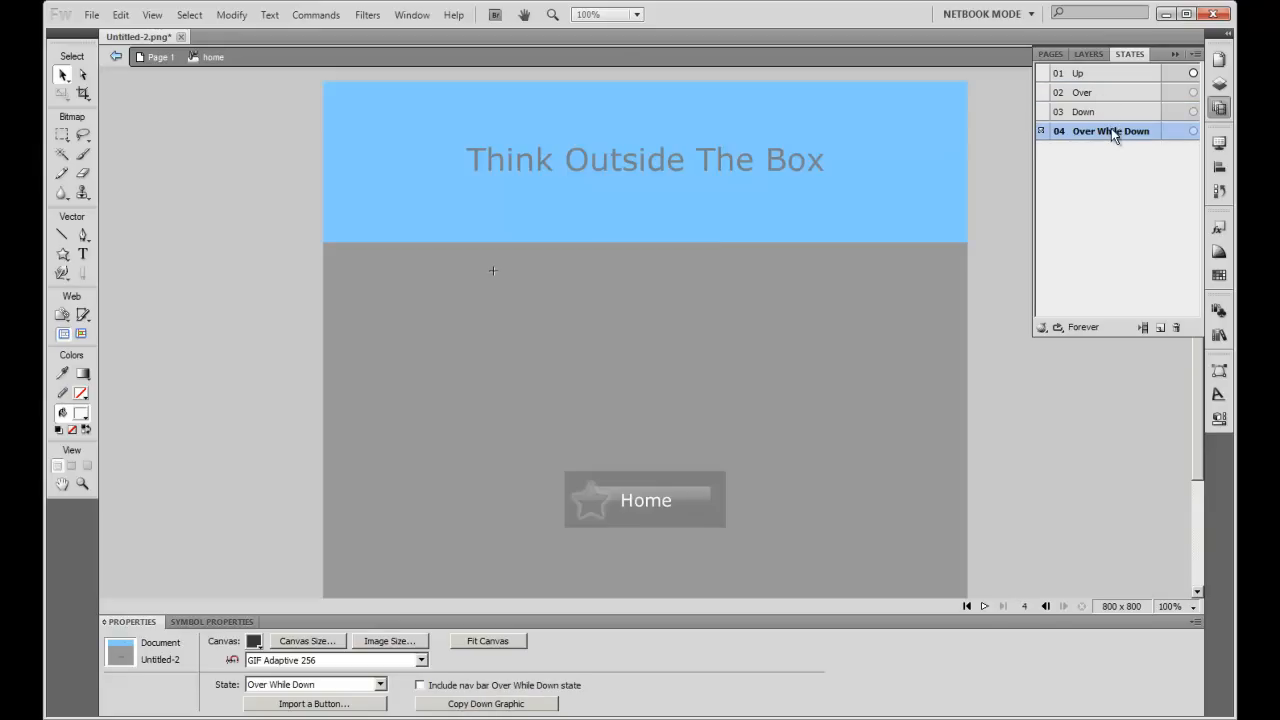
click(1118, 112)
click(1118, 92)
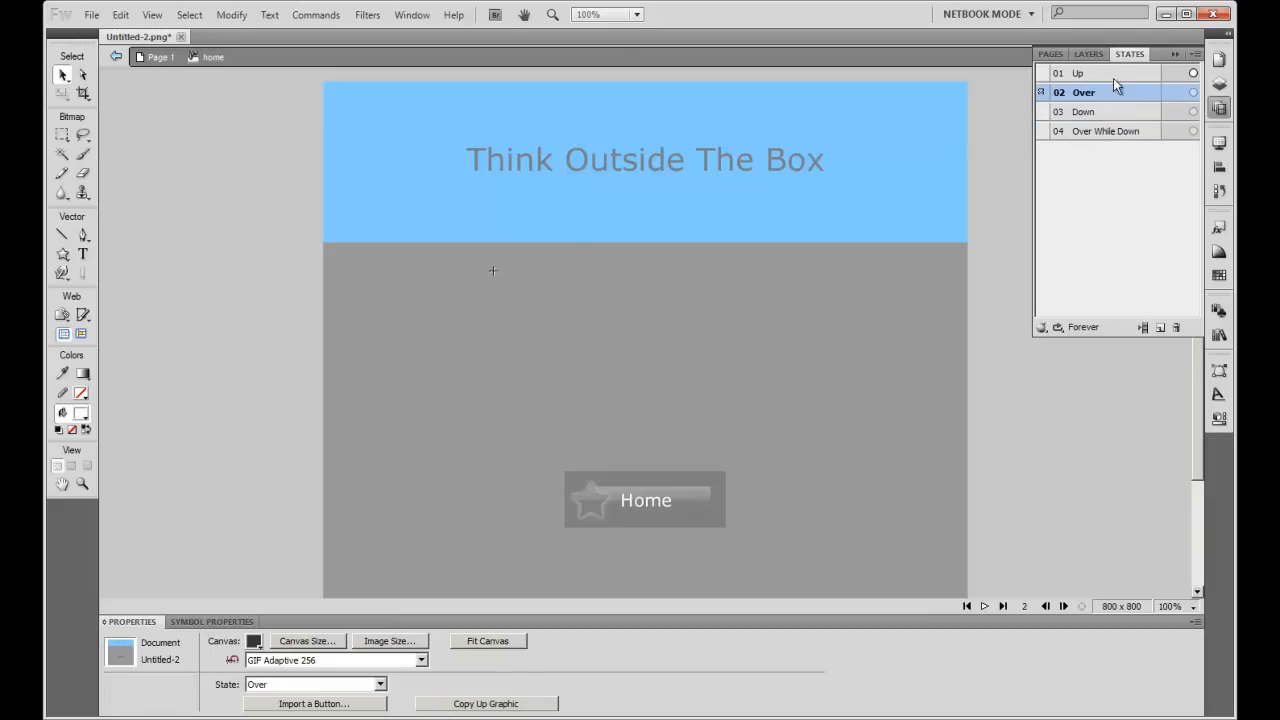
click(1114, 74)
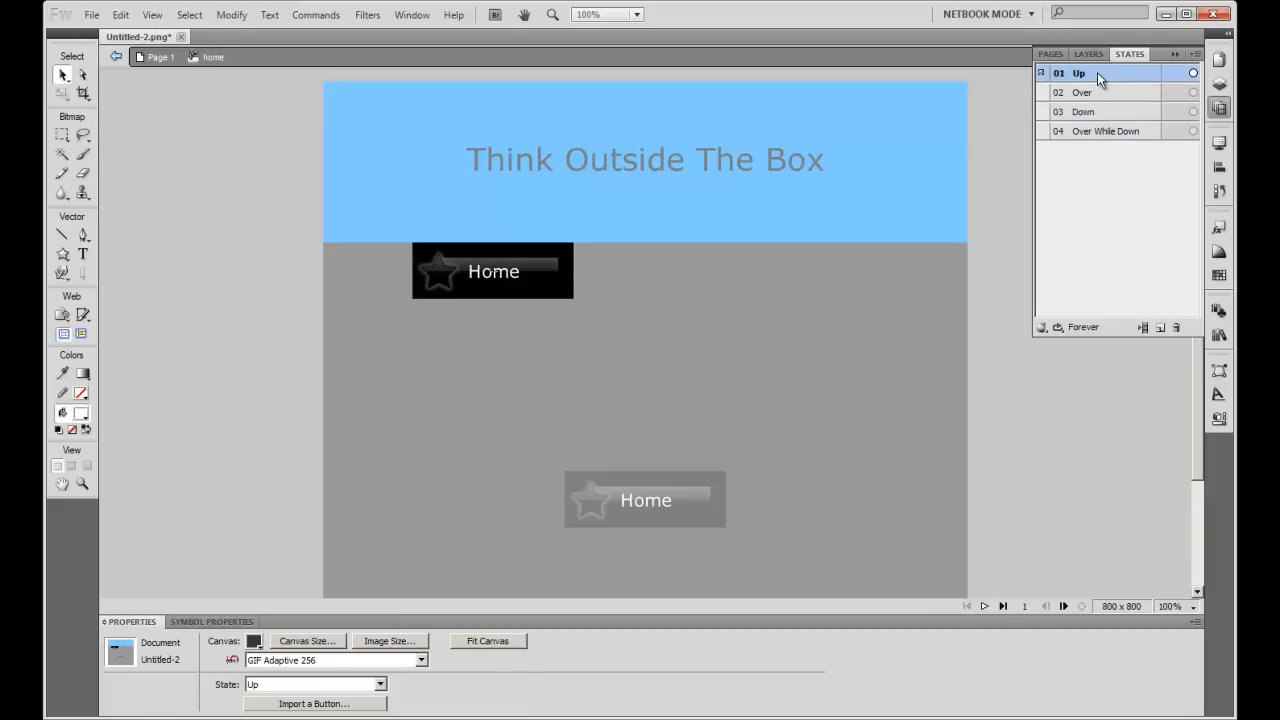
Step: Copy the four Home button objects from the Up state into the Over, Down and Over While Down states at the same position
drag(376, 330, 610, 246)
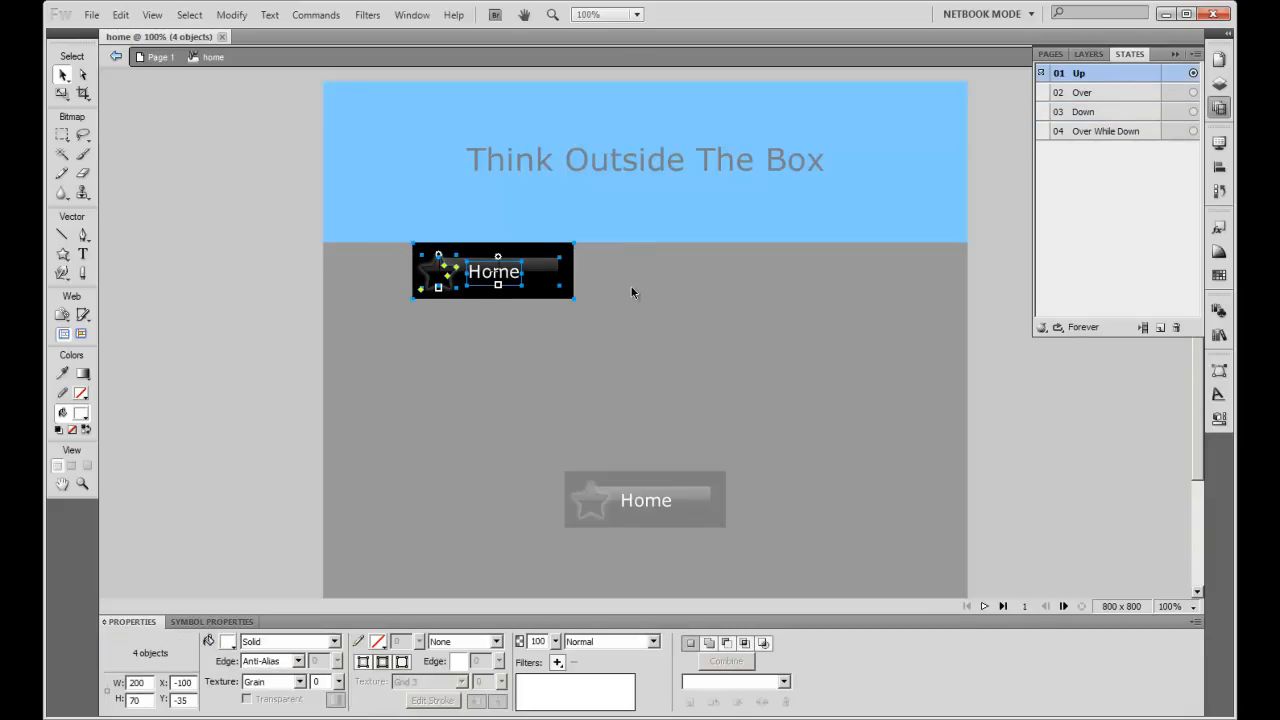
click(1112, 93)
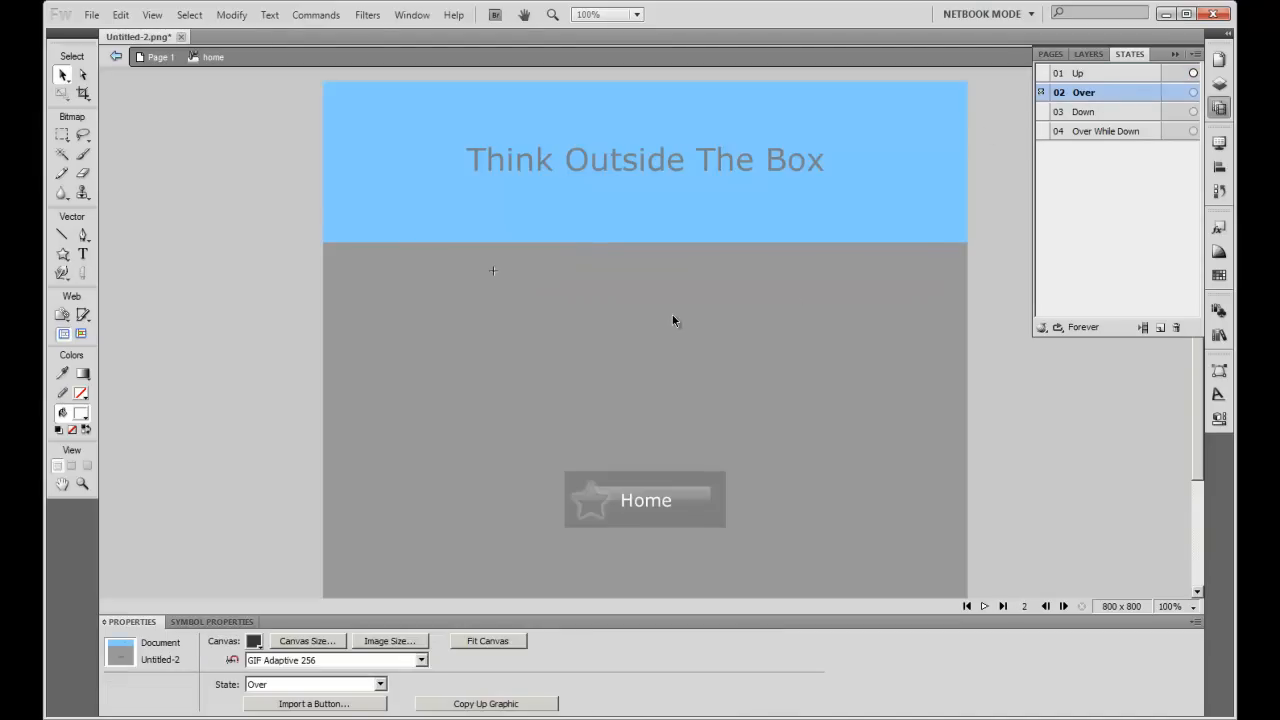
key(ctrl+v)
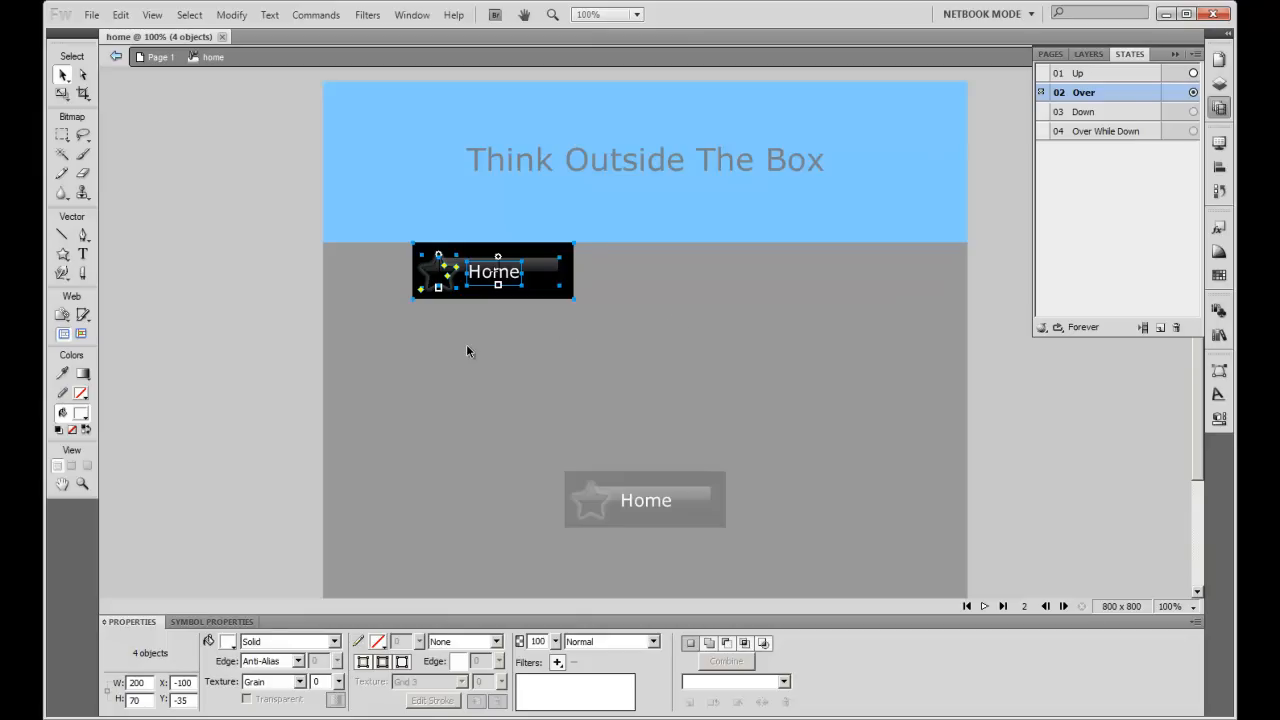
click(1120, 111)
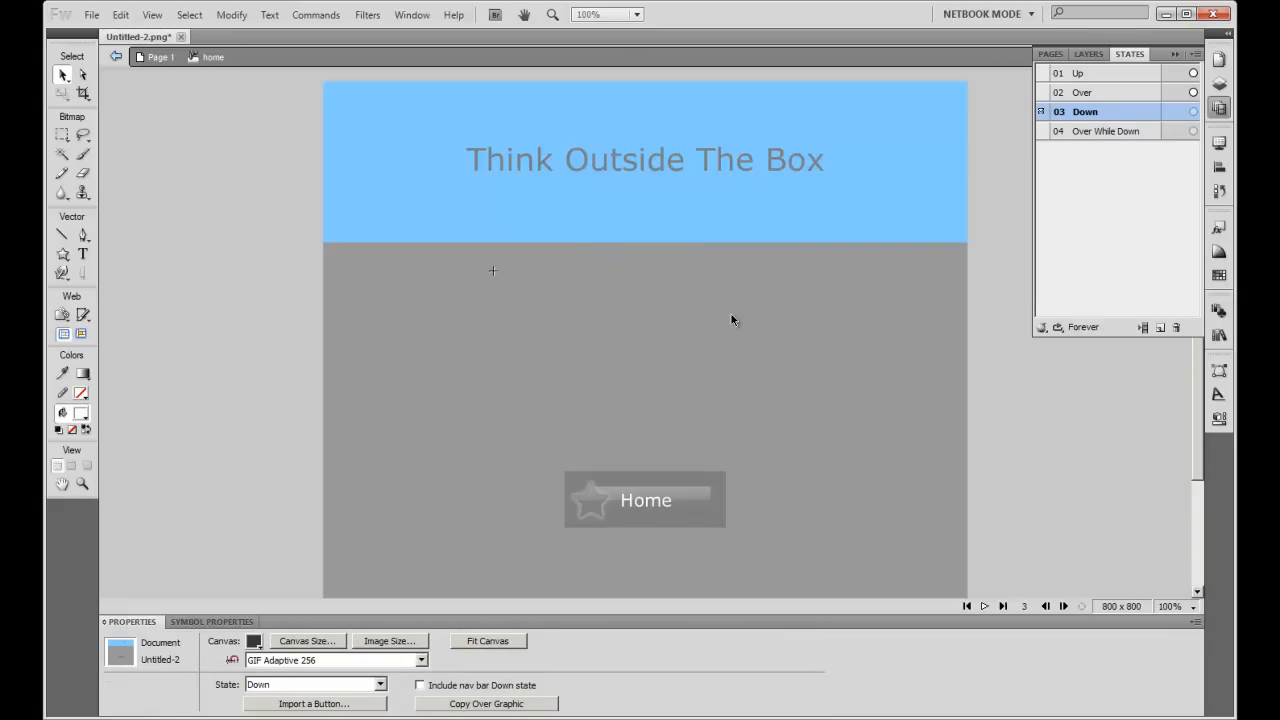
key(ctrl+v)
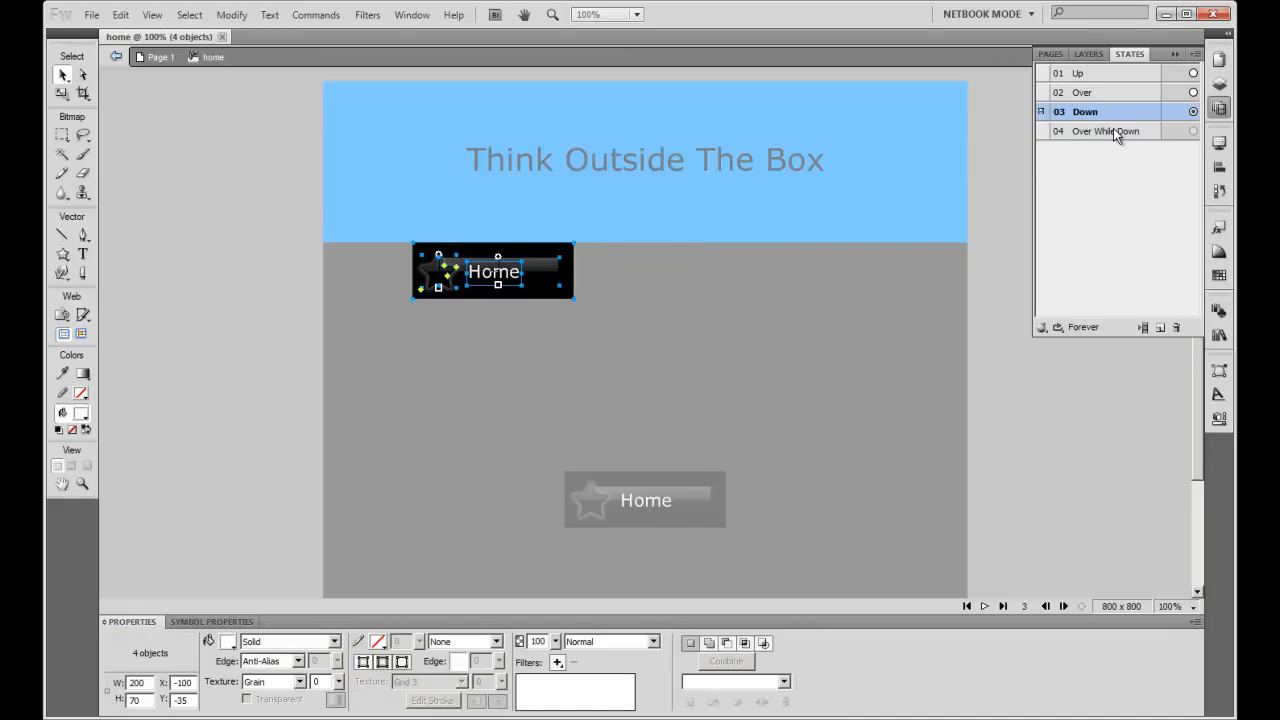
click(1116, 130)
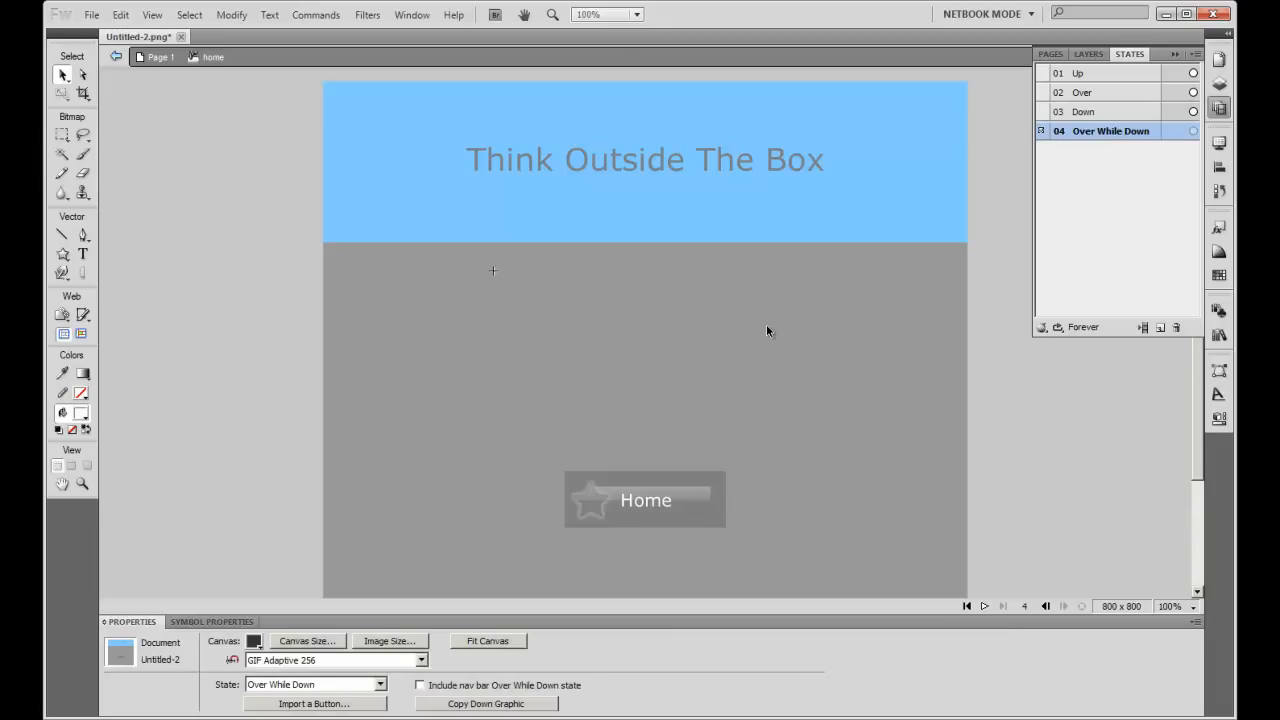
key(ctrl+v)
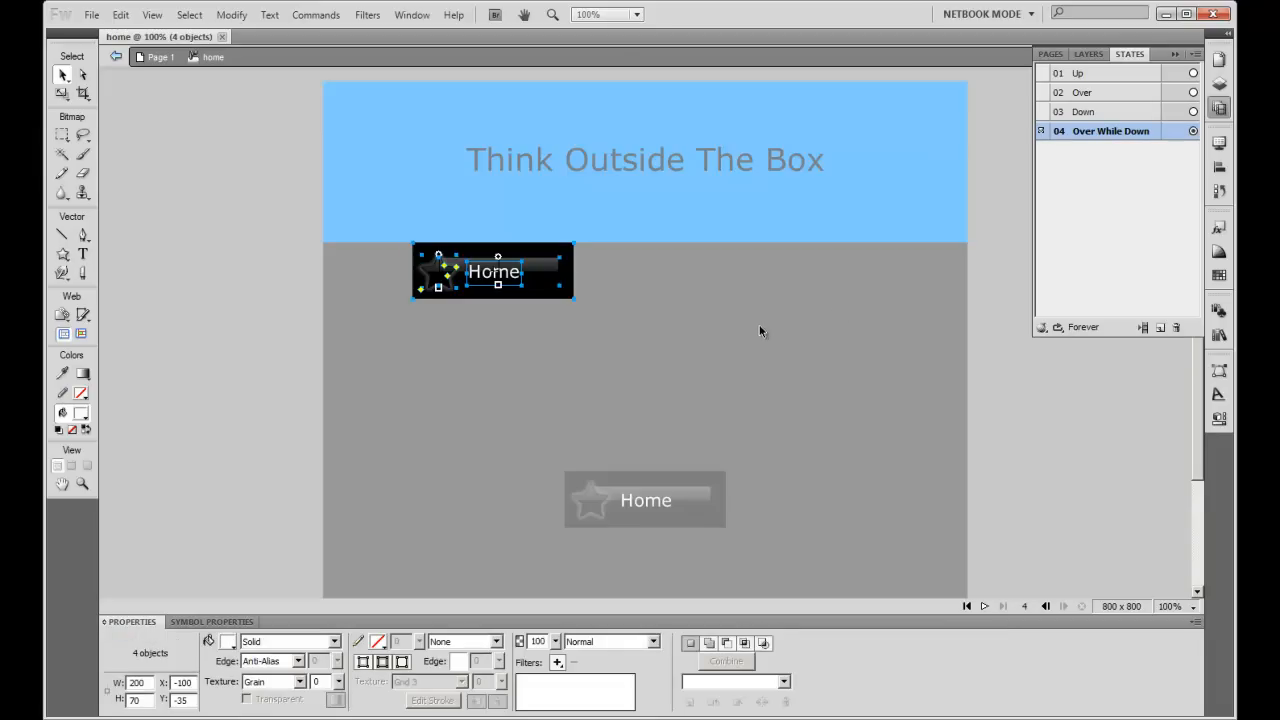
click(556, 386)
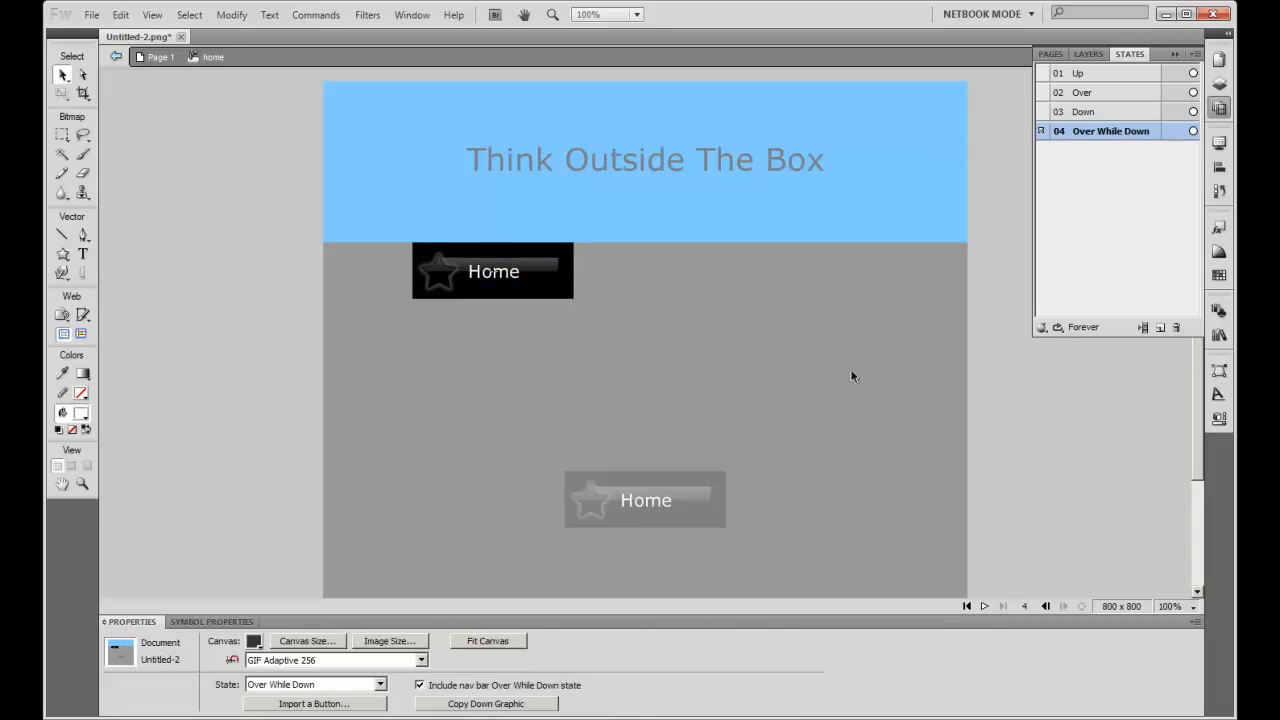
Step: Check the Home button artwork in the Up, Over, Down and Over While Down states
click(1118, 73)
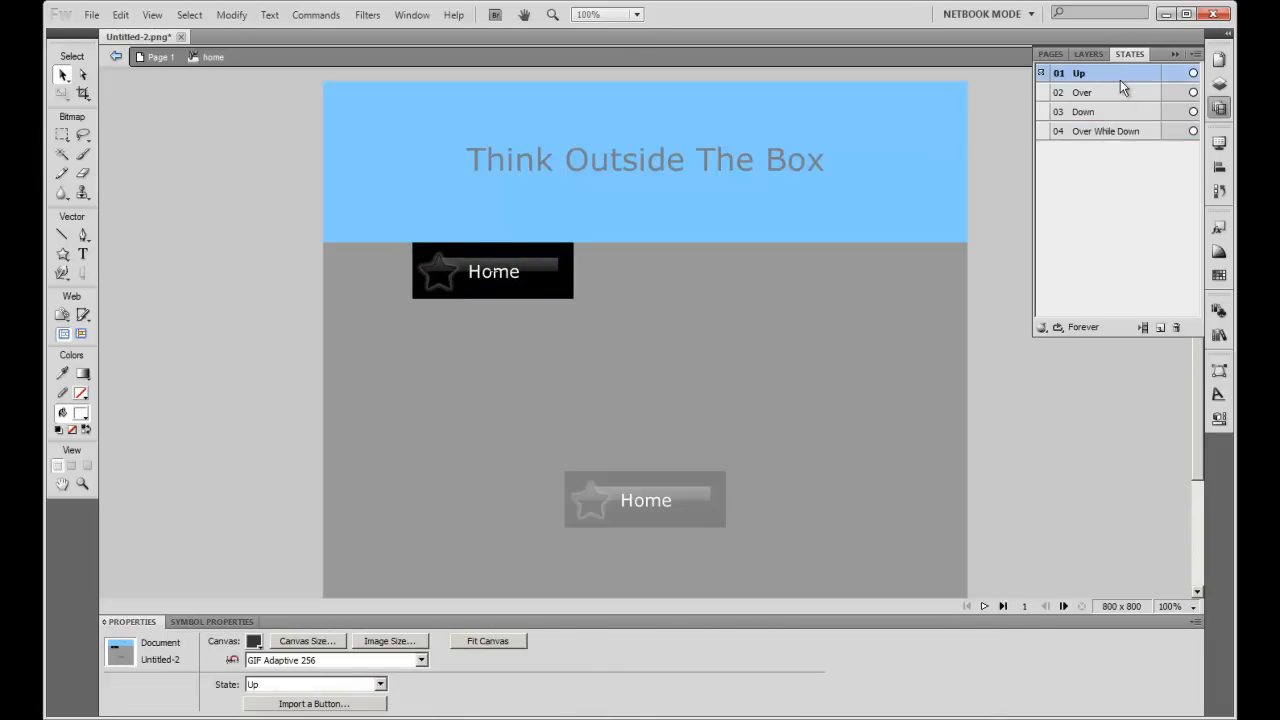
click(1120, 92)
click(1122, 111)
click(1118, 131)
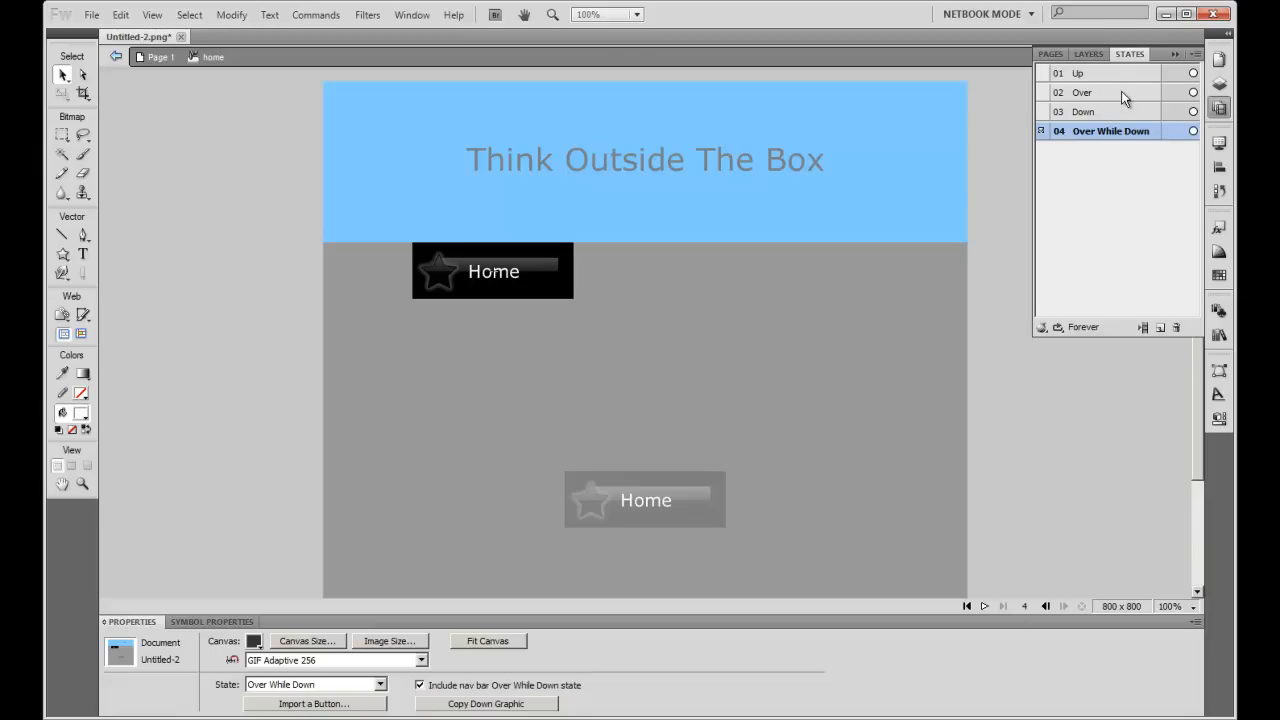
Step: In the Over state, replace the gradient fill of the rectangle behind the Home text with solid dark gray
click(1114, 95)
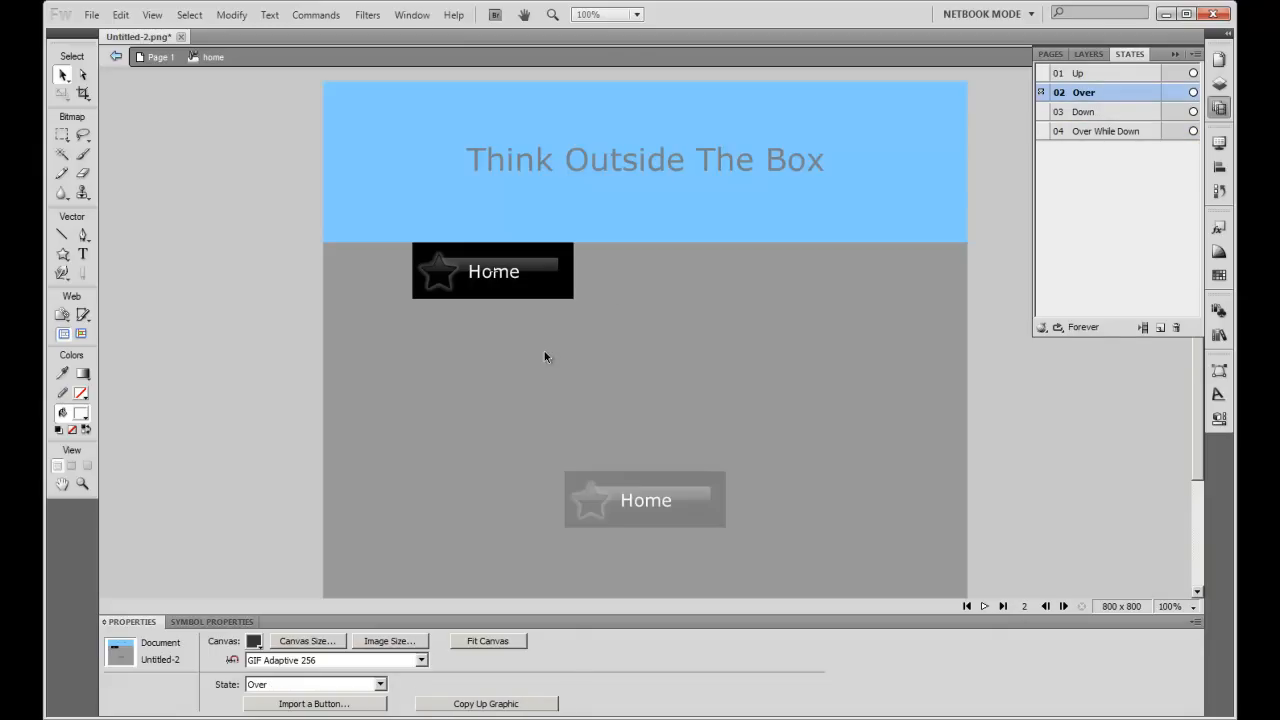
click(540, 275)
click(82, 416)
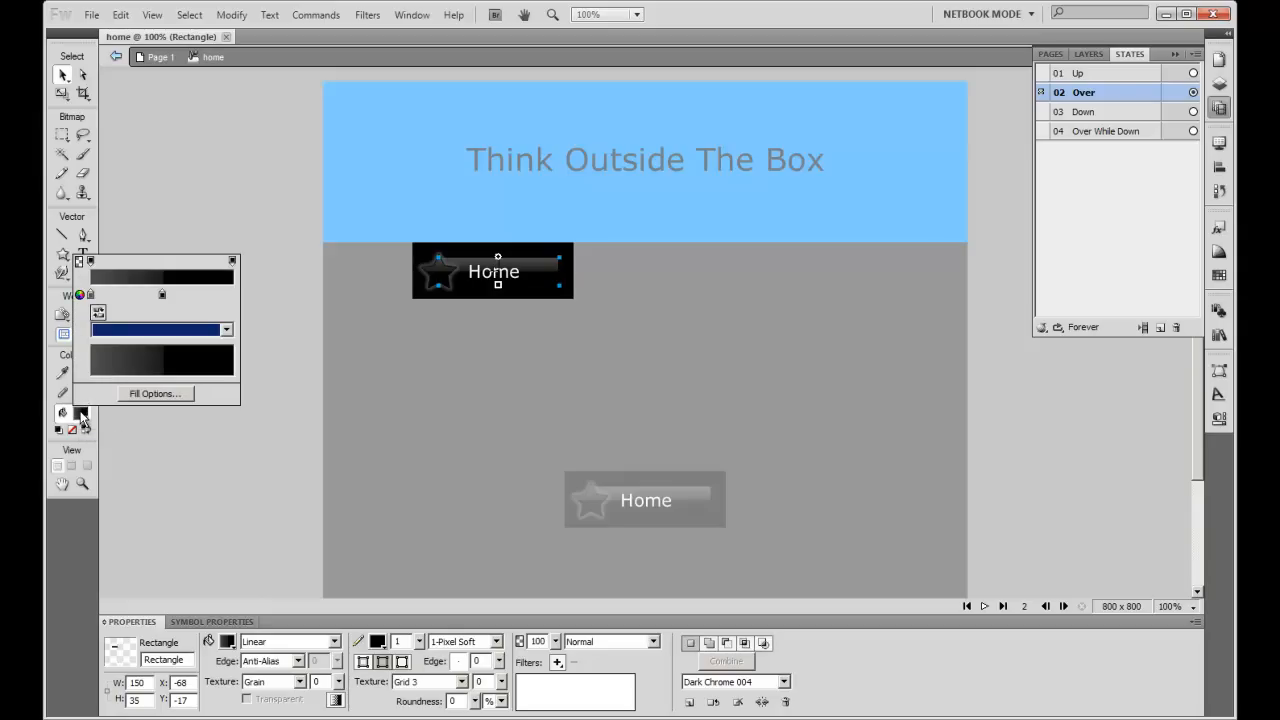
click(157, 394)
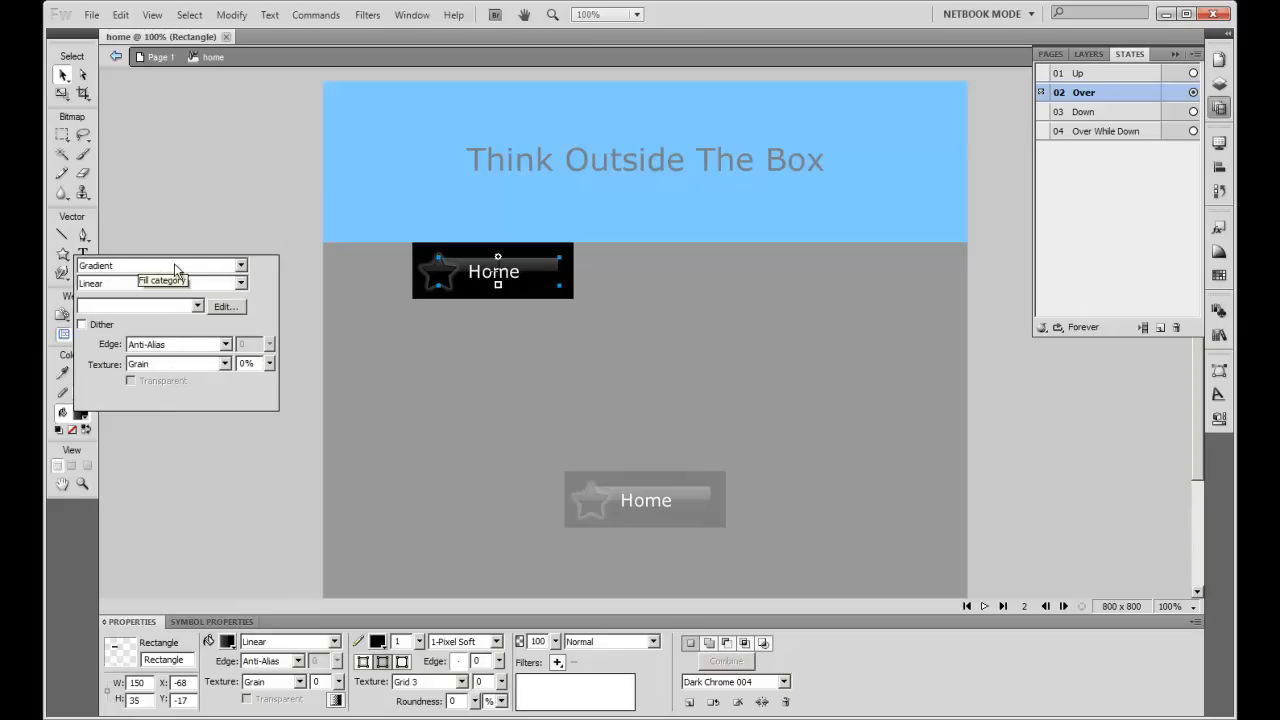
click(240, 266)
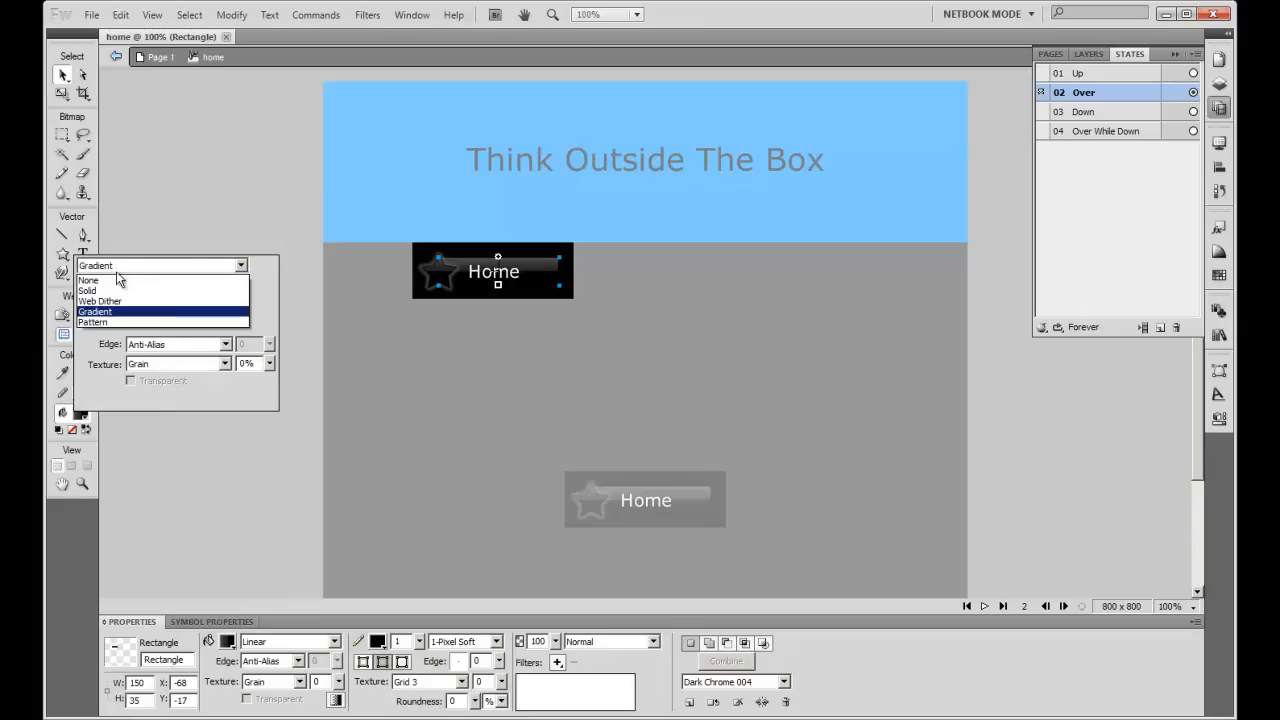
click(108, 281)
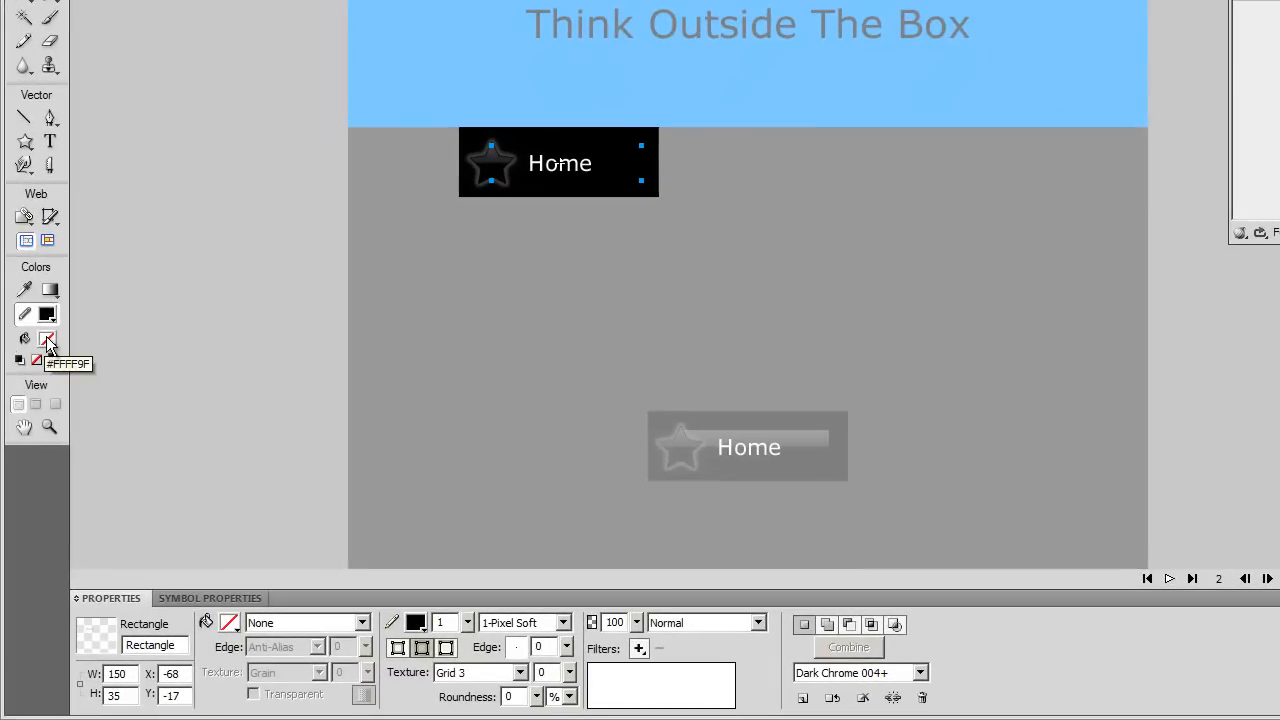
click(81, 410)
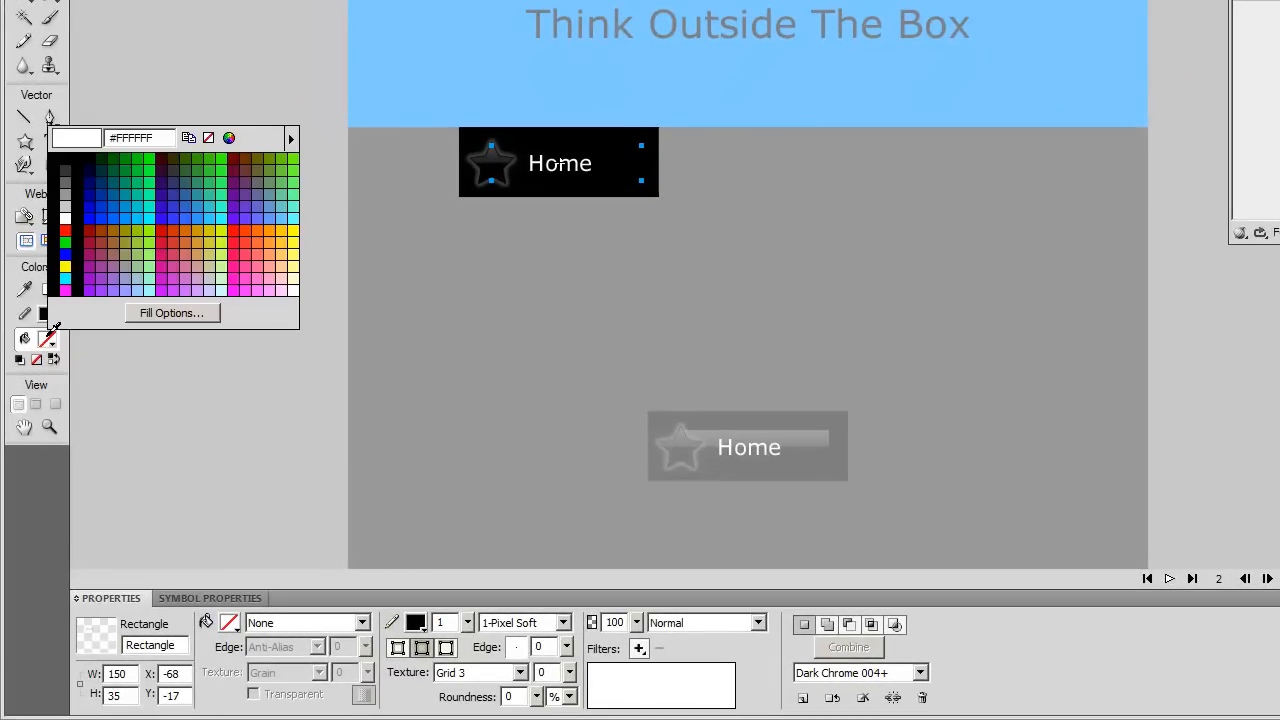
click(66, 168)
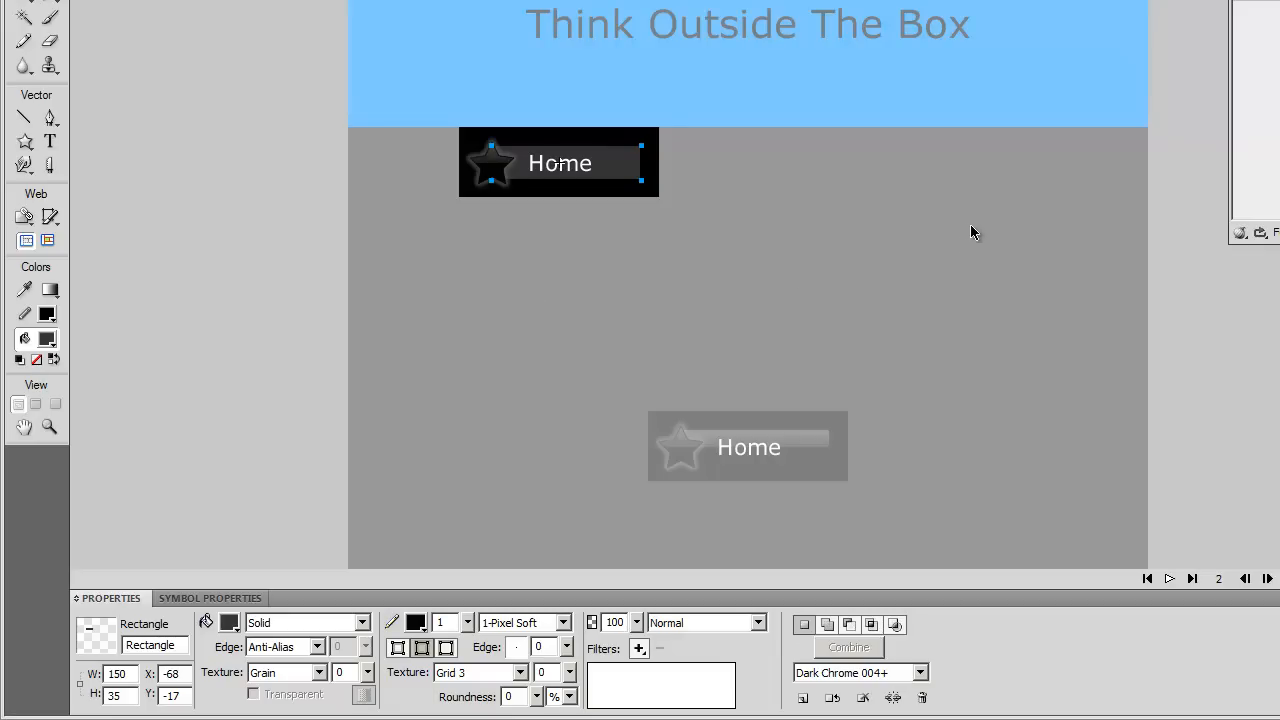
Step: In the Down state, replace the gradient fill of the rectangle behind the Home text with a solid medium gray
click(1256, 3)
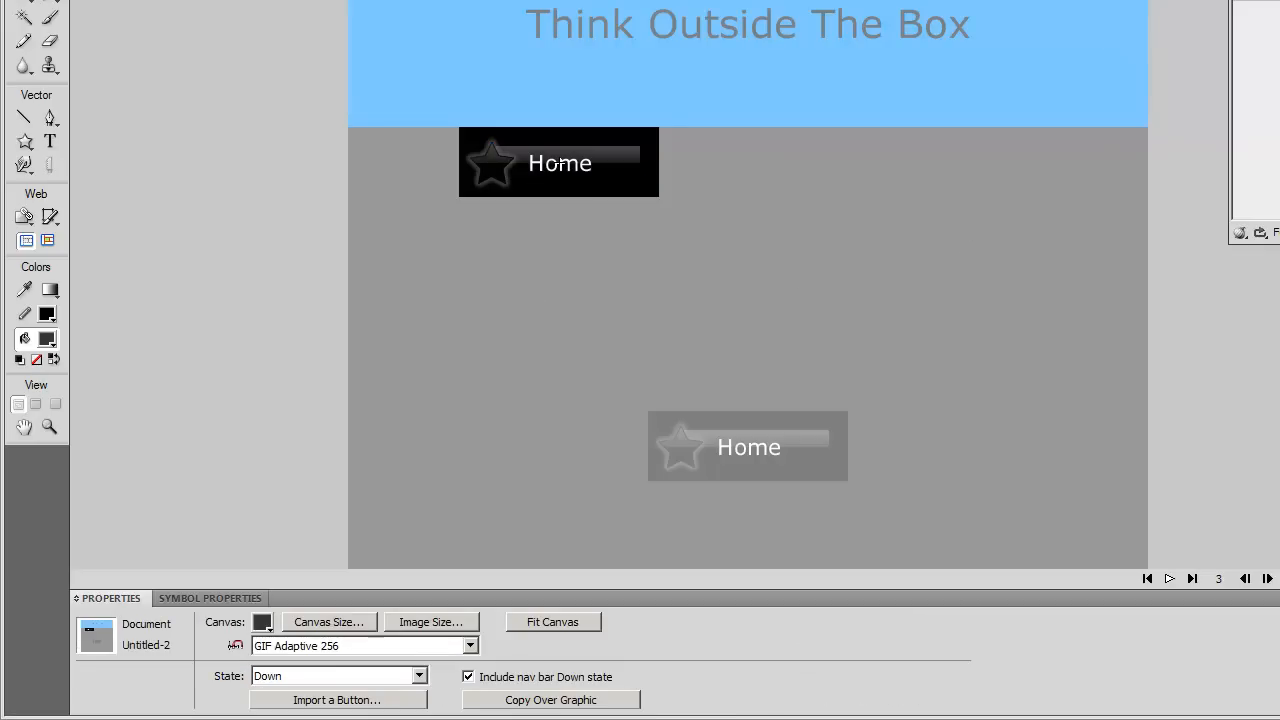
click(609, 165)
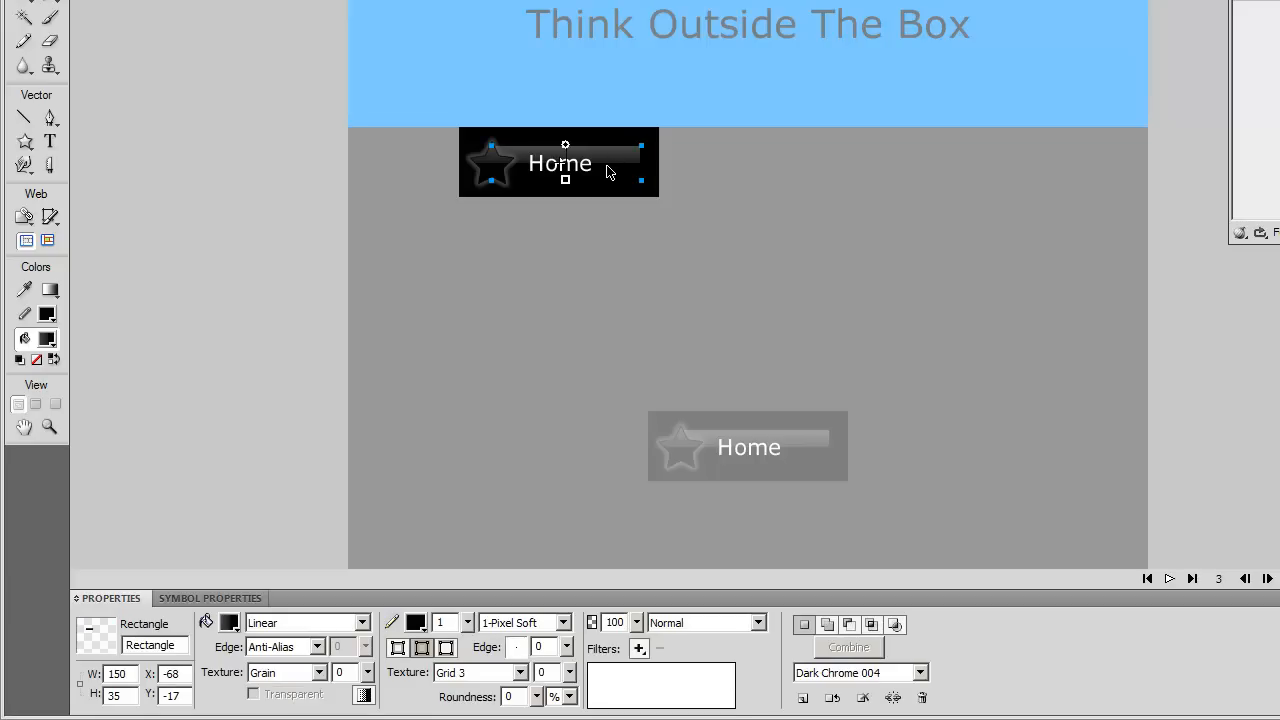
click(47, 342)
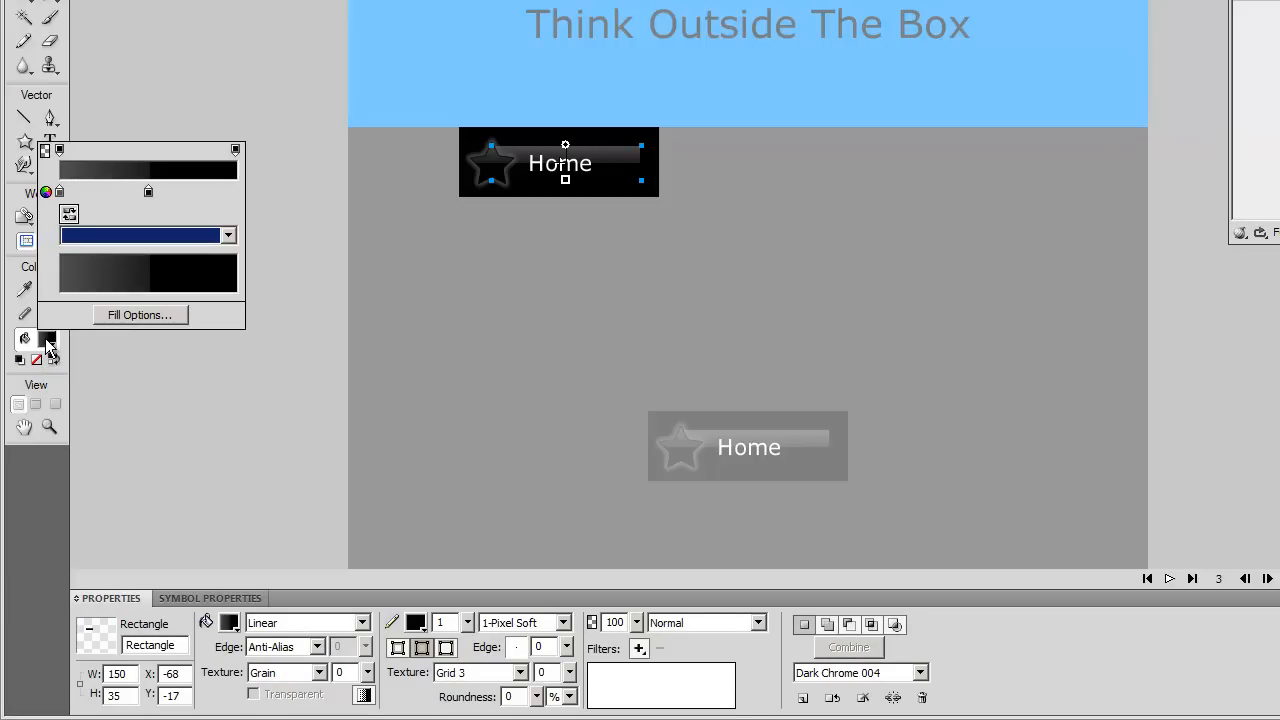
click(135, 315)
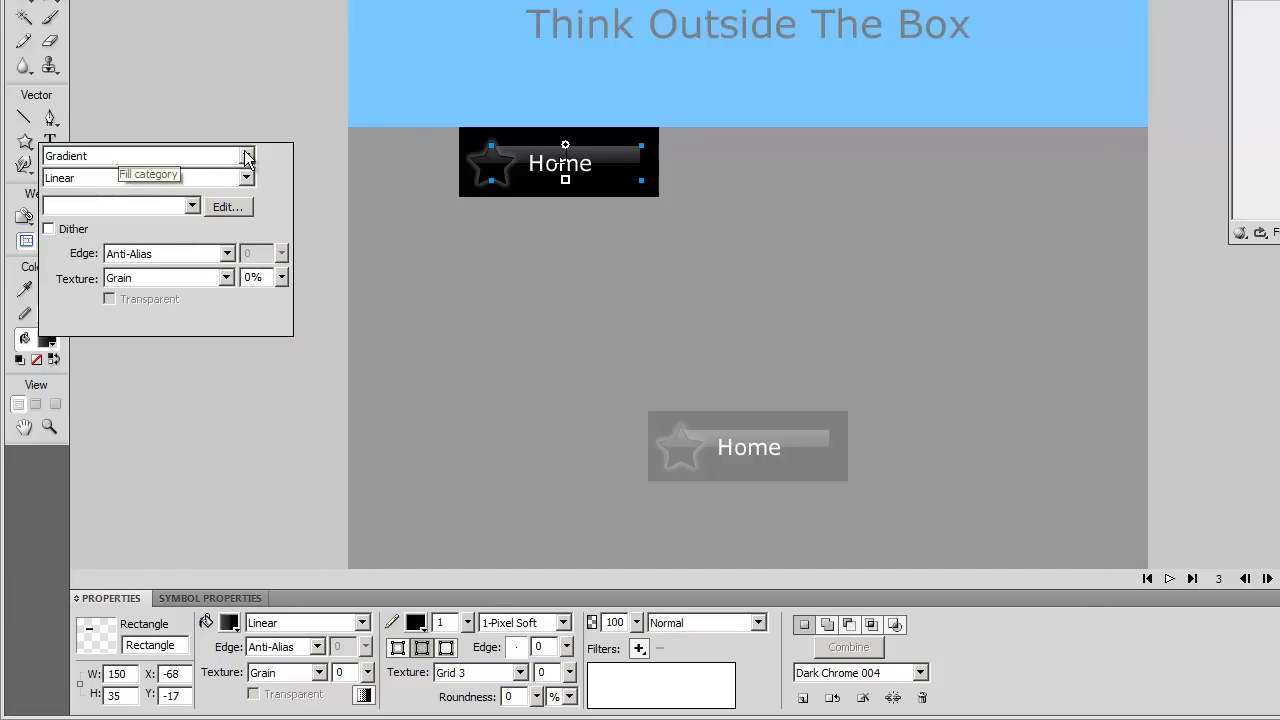
click(196, 158)
click(75, 174)
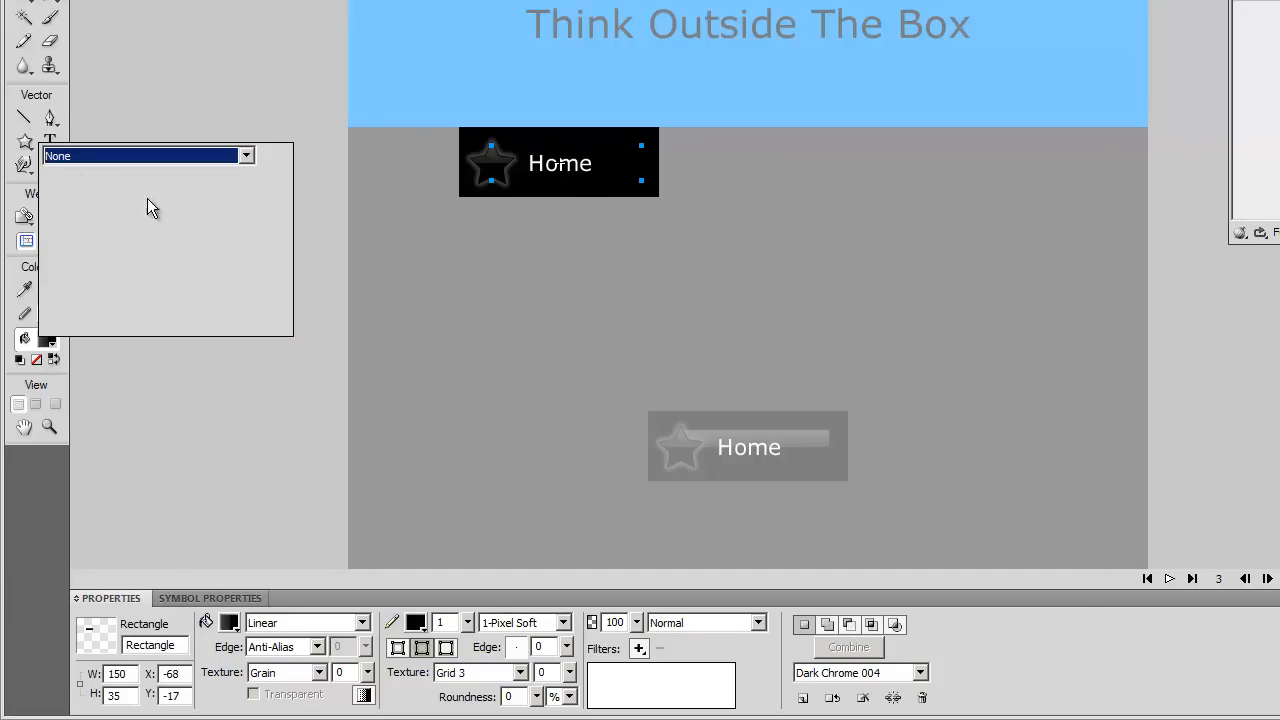
click(318, 420)
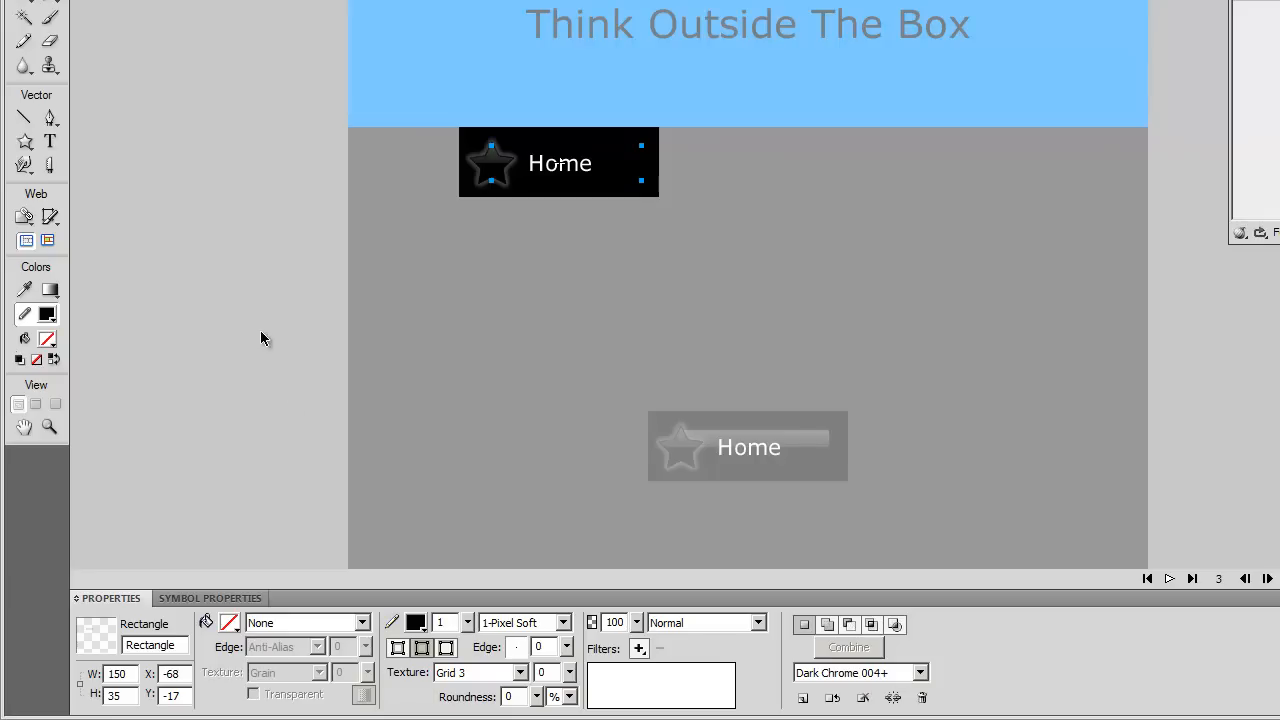
click(48, 342)
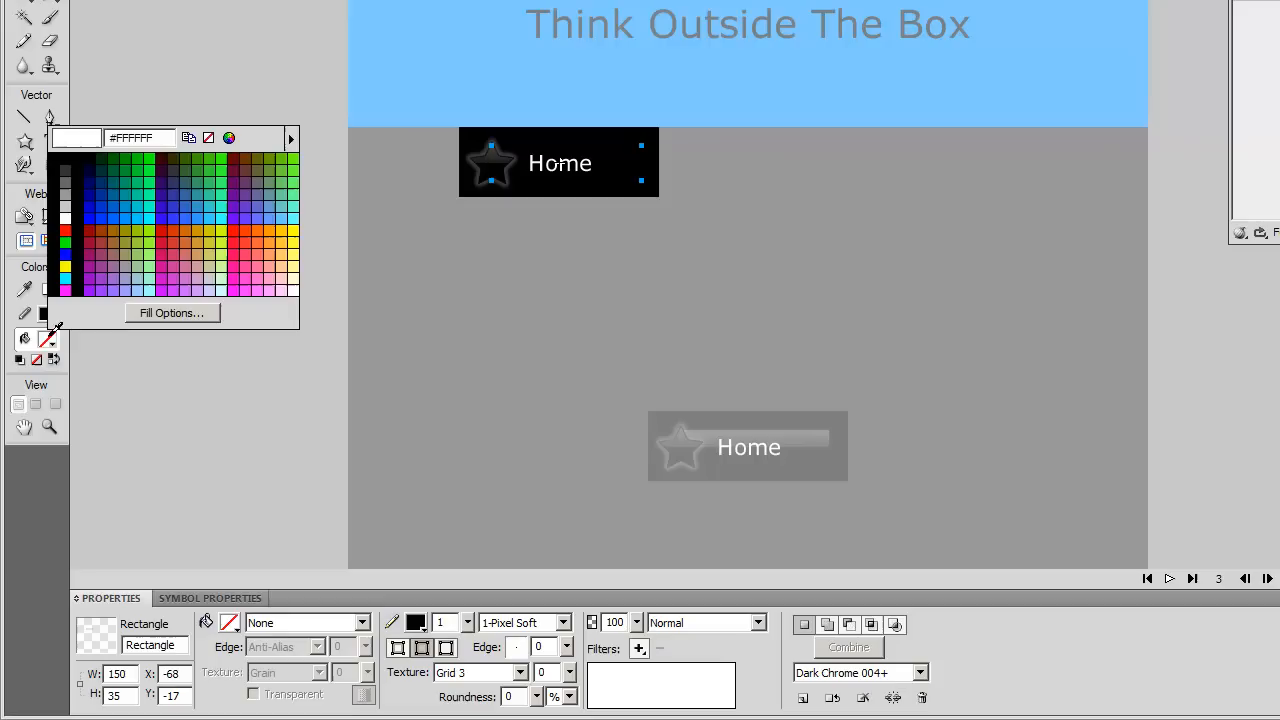
click(66, 180)
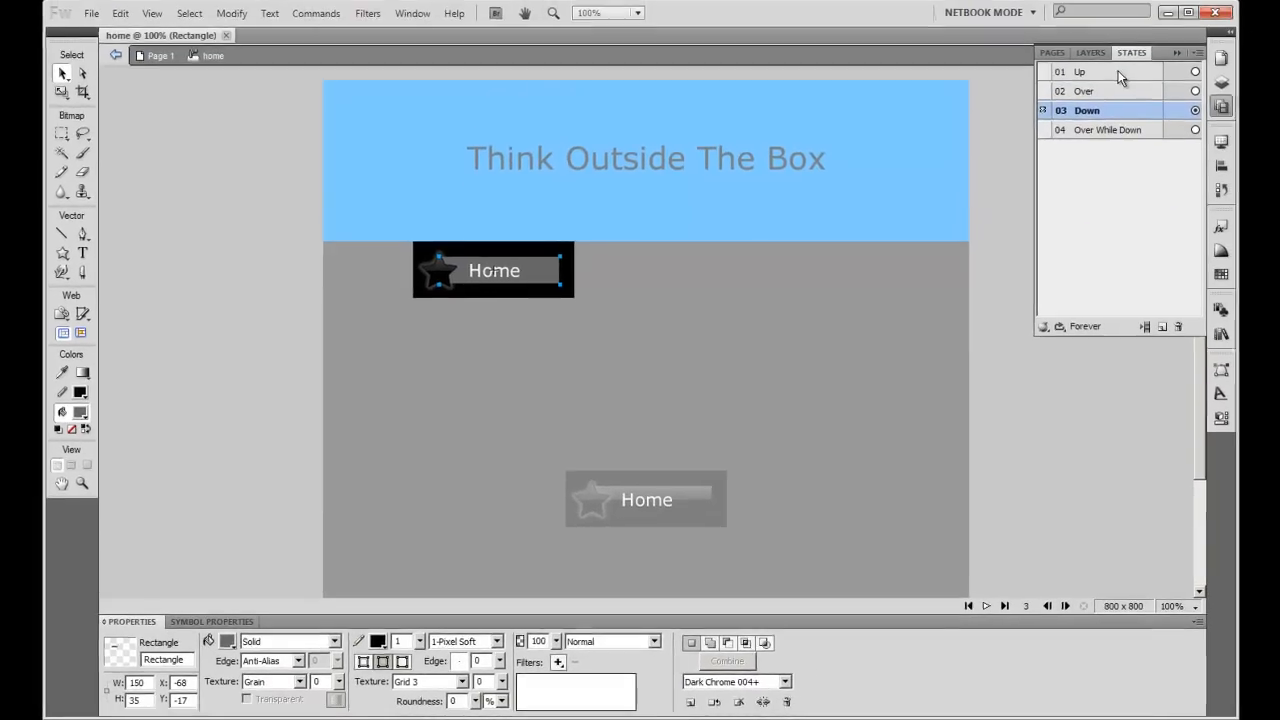
Step: Compare the button's four states from Up to Over While Down and return from the home symbol to Page 1
click(1118, 72)
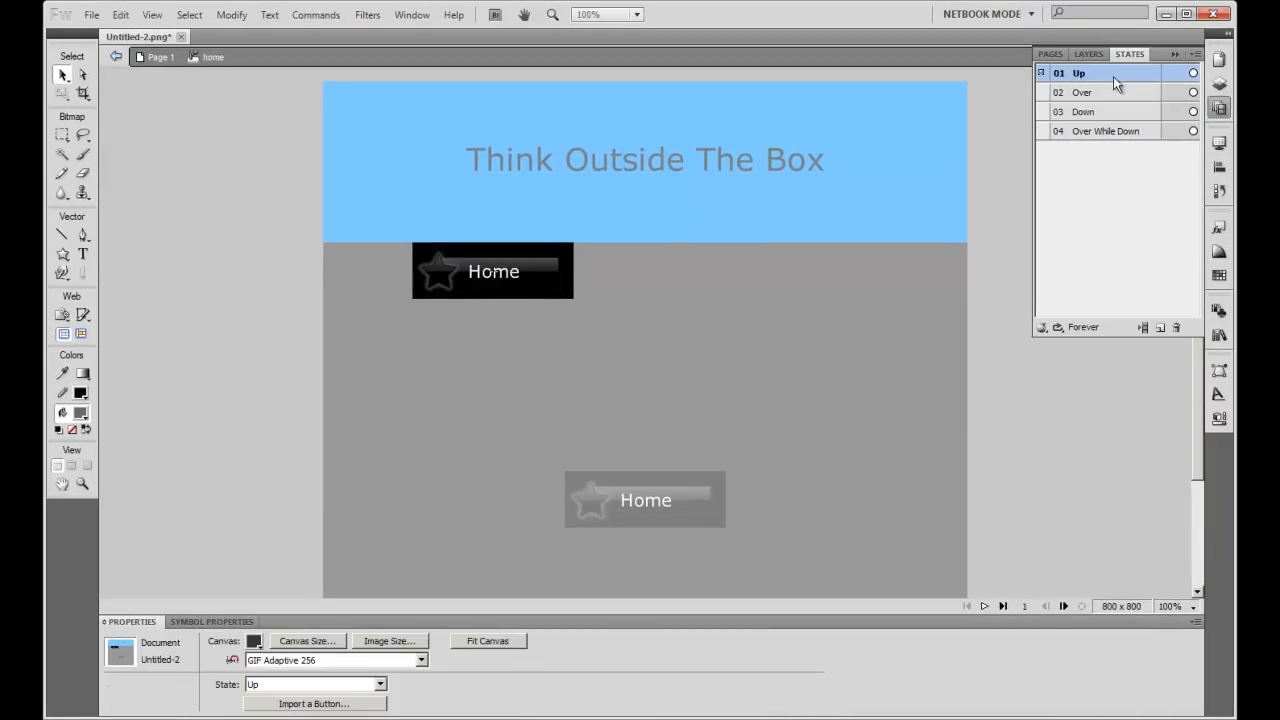
click(1103, 94)
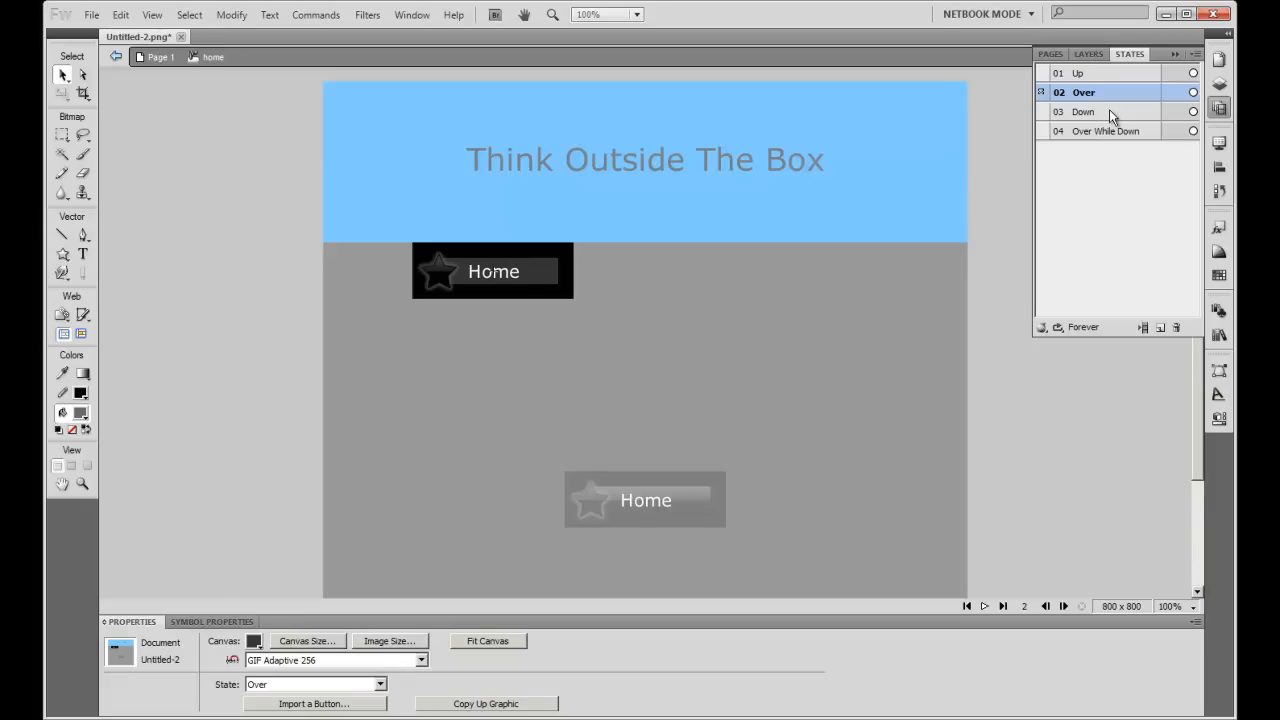
click(1109, 111)
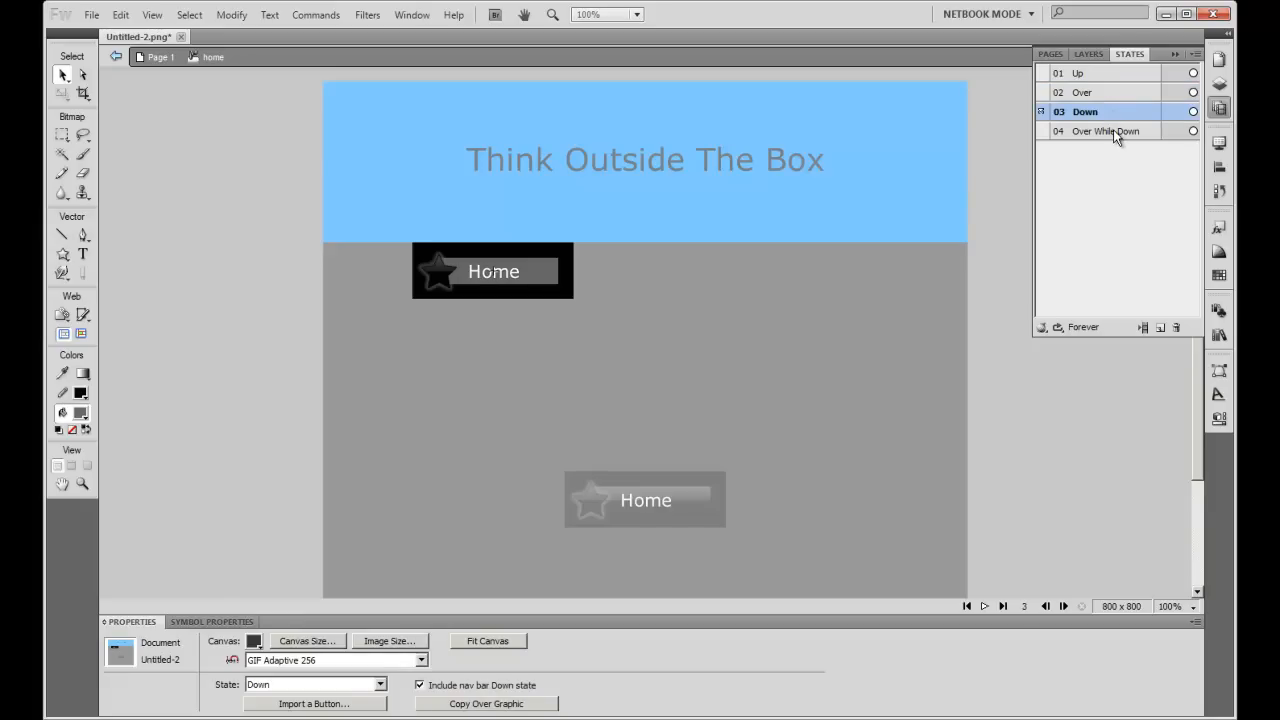
click(1113, 130)
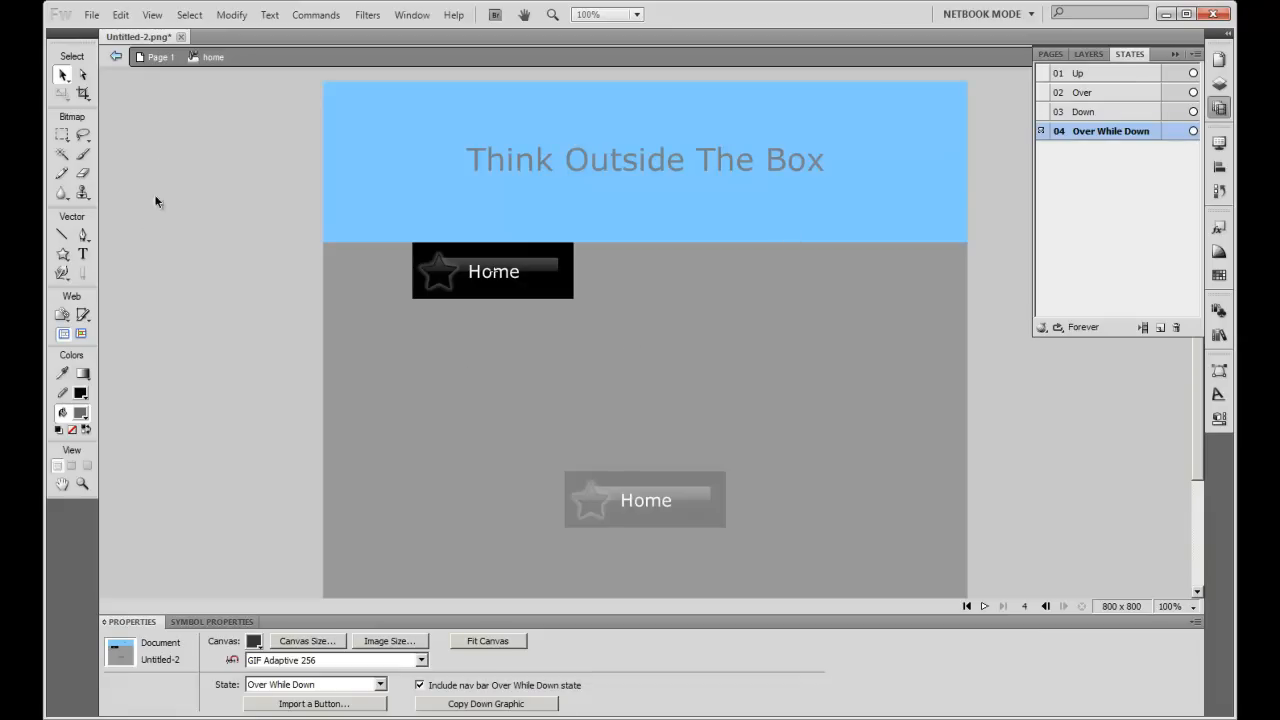
click(158, 59)
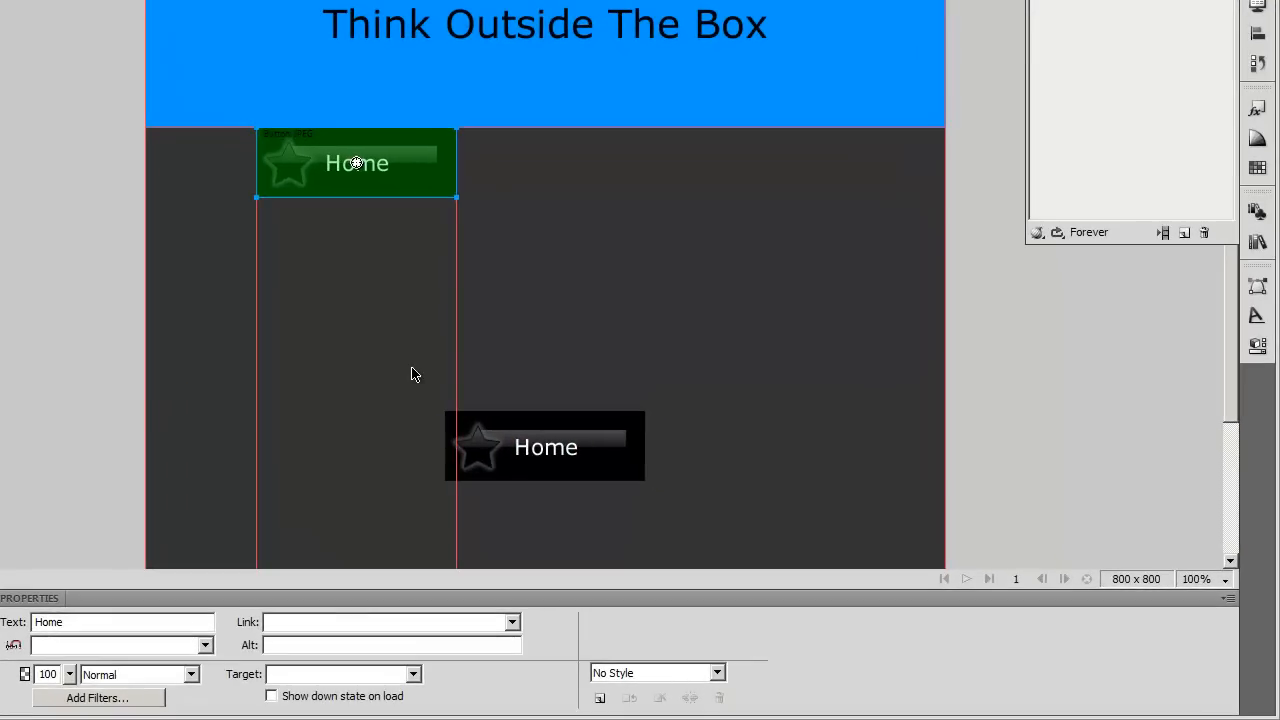
Step: Select the four objects of the lower Home button, preview the page in the web browser and test the upper Home button
drag(537, 436, 770, 549)
drag(701, 513, 679, 529)
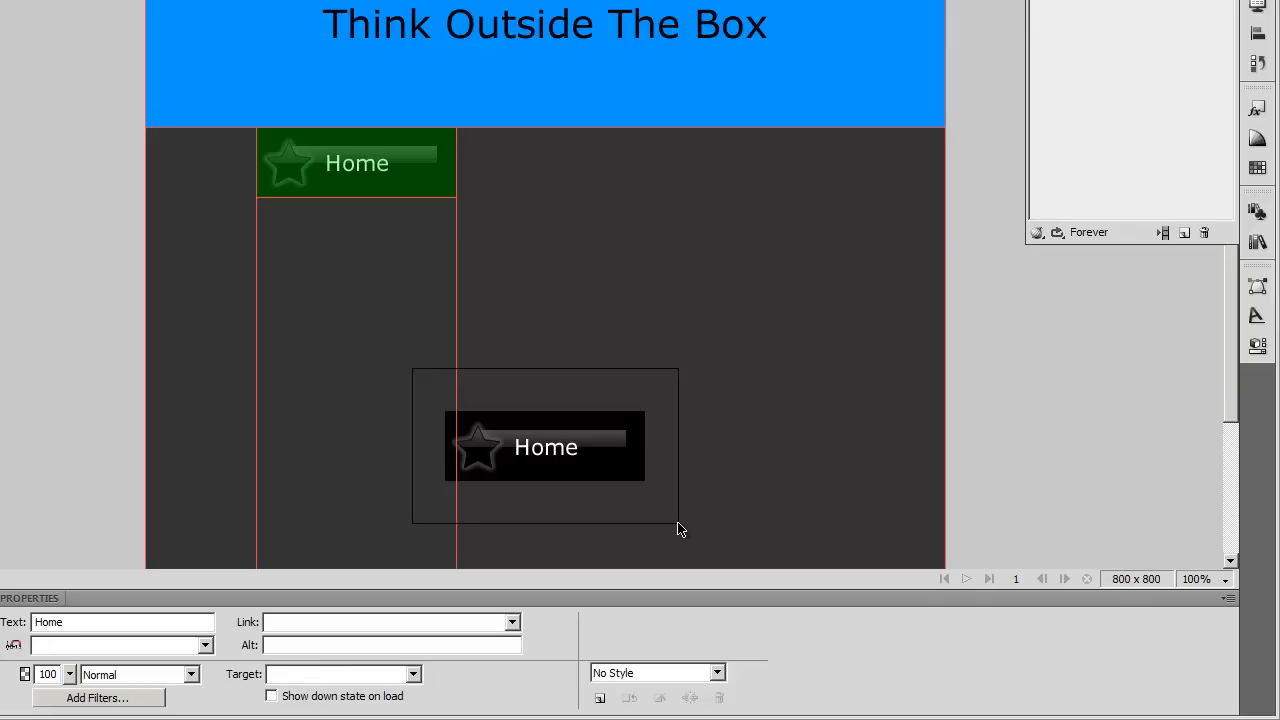
drag(678, 523, 678, 523)
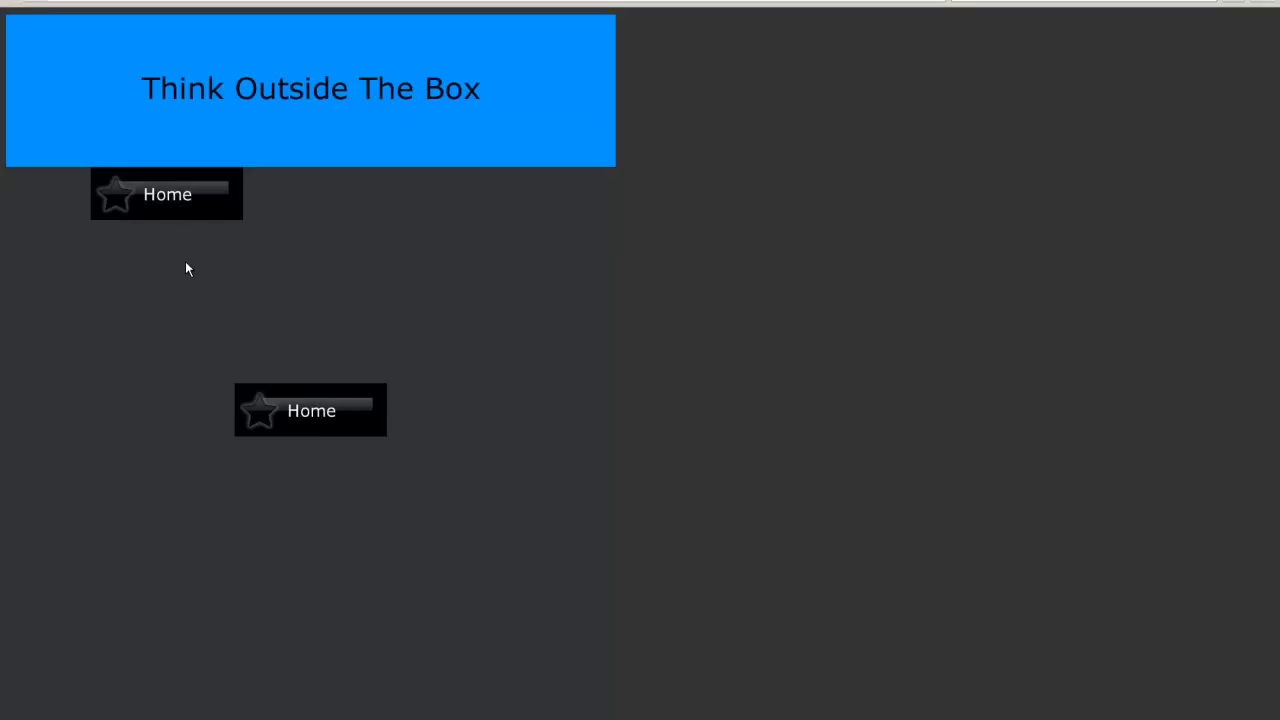
click(192, 199)
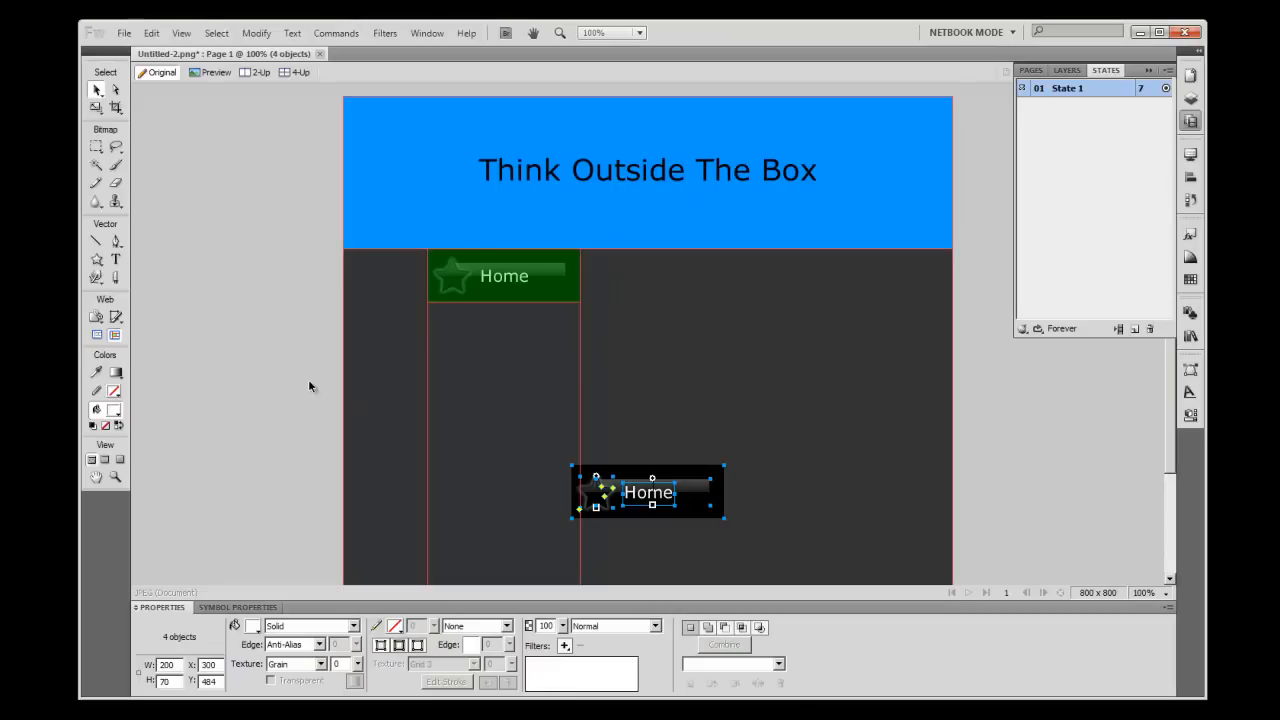
Step: Duplicate the four objects of the lower Home button and move the copy straight up, clear of the original
click(290, 383)
drag(531, 424, 758, 539)
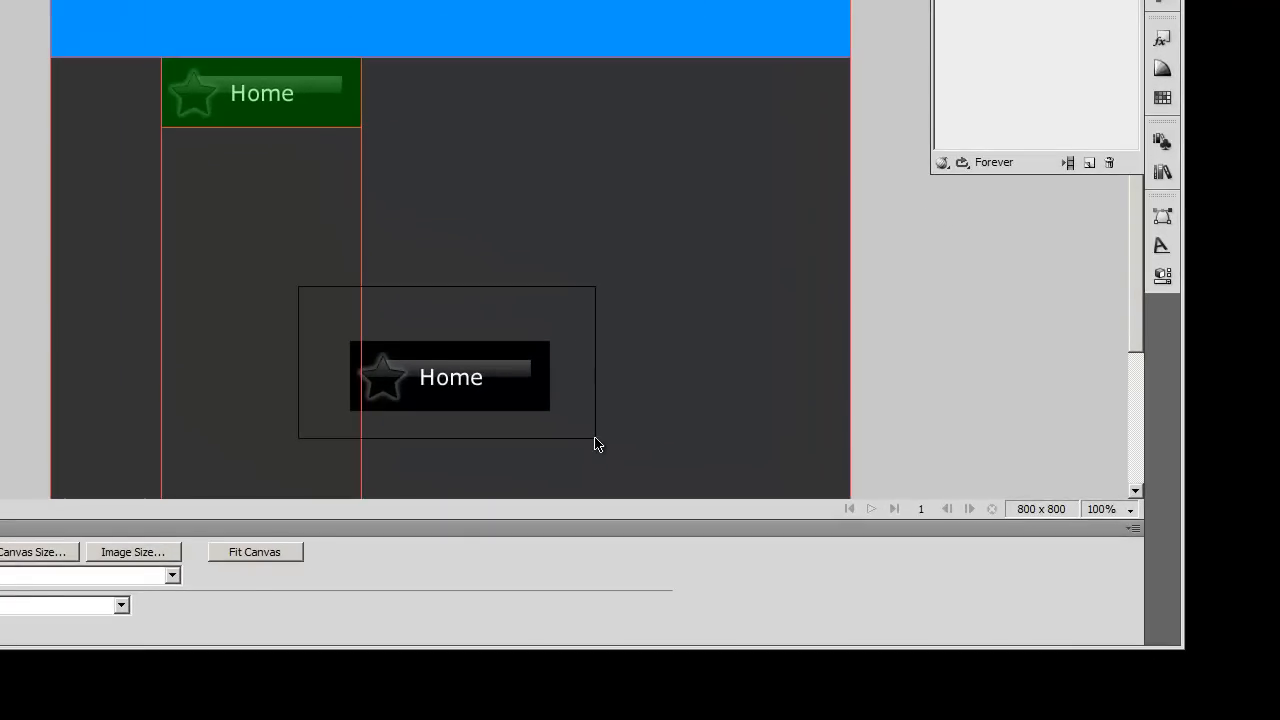
drag(594, 445, 595, 445)
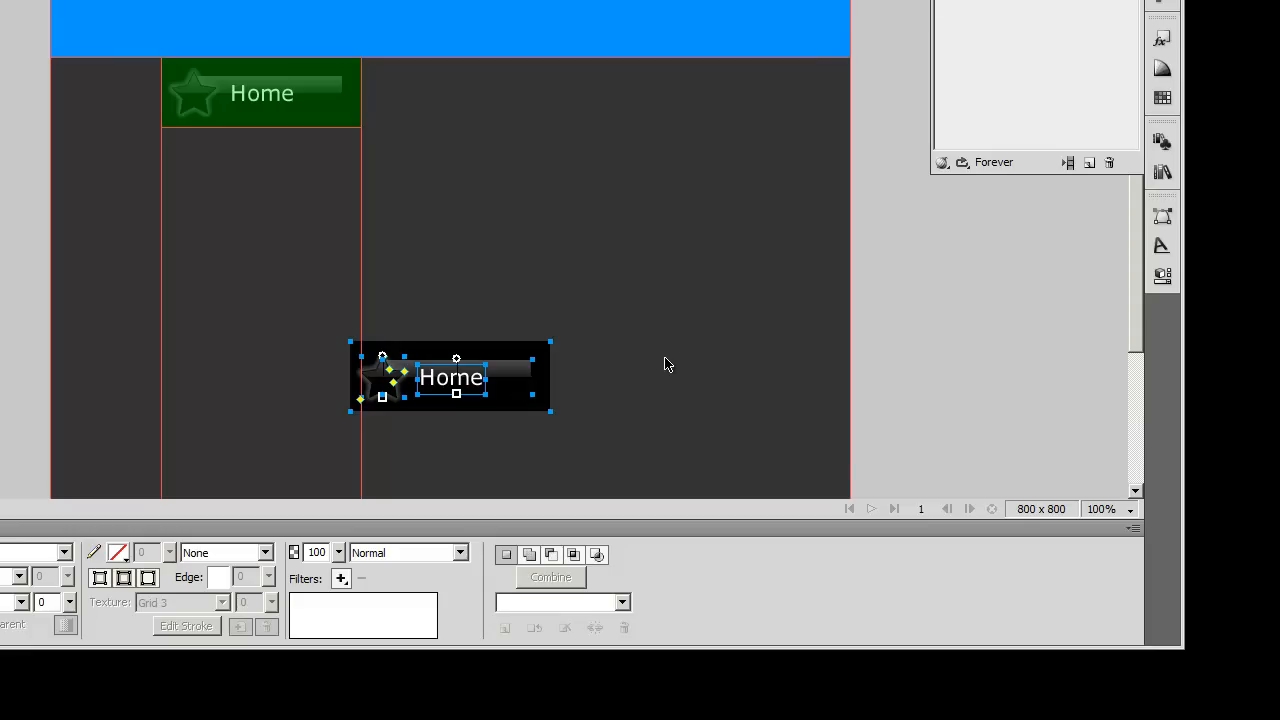
key(Up)
key(Up)
key(Up)
key(Up)
key(Up)
key(Up)
key(Up)
key(Up)
key(Up)
key(Up)
key(Up)
key(Up)
key(Up)
key(Up)
key(Up)
key(Up)
key(Up)
key(Up)
key(Up)
key(Up)
key(Up)
key(Up)
key(Up)
key(Up)
key(Up)
key(Up)
key(Up)
key(Up)
key(Up)
key(Up)
key(Up)
key(Up)
key(Up)
key(Up)
key(Up)
key(Up)
key(Up)
key(Up)
key(Up)
key(Up)
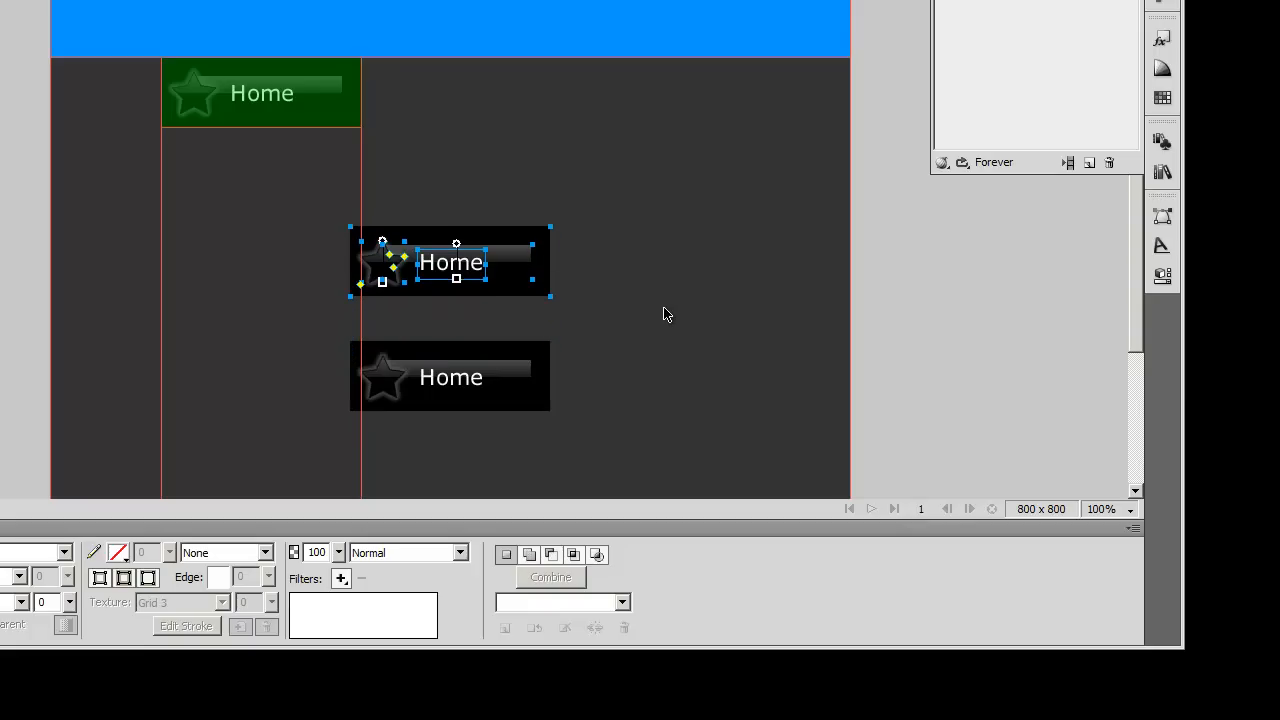
key(Up)
key(Up)
key(Up)
key(Up)
key(Up)
key(Up)
key(Up)
key(Up)
key(Up)
key(Up)
key(Up)
key(Up)
key(Up)
key(Up)
key(Up)
key(Up)
key(Up)
key(Up)
click(641, 239)
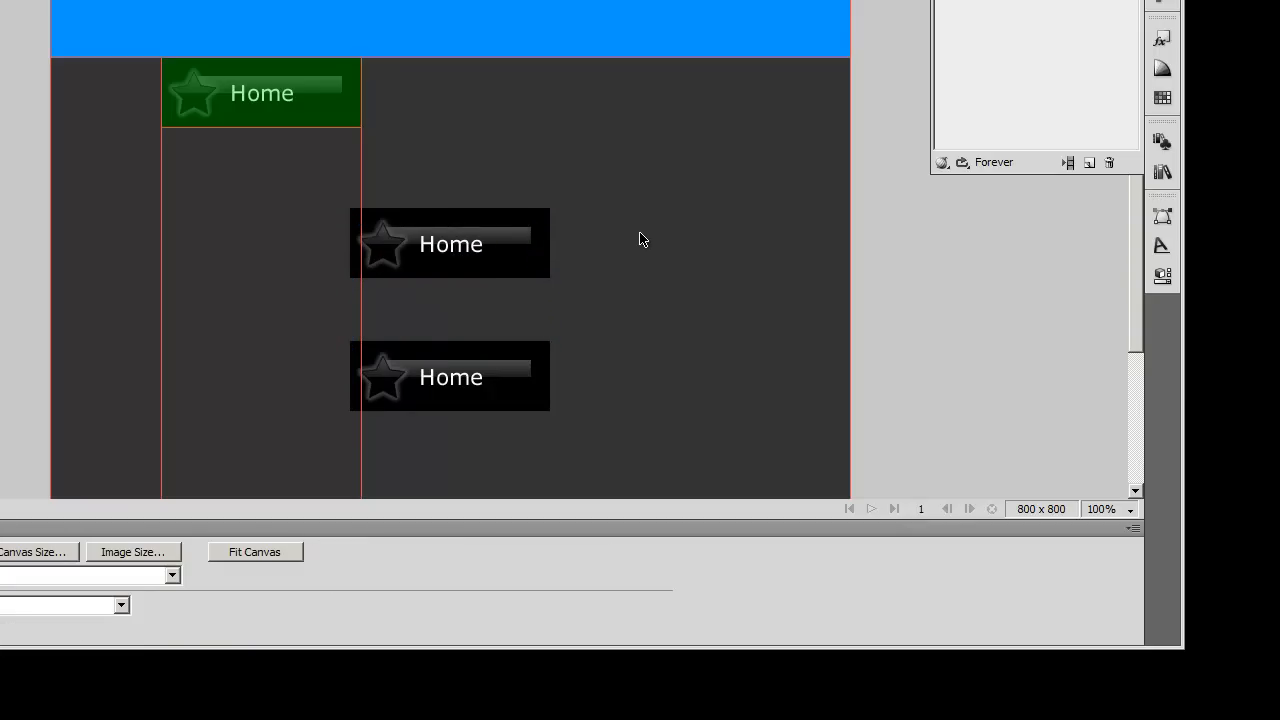
Step: Move the copied Home button directly under the blue header, flush against the right side of the green Home button
drag(251, 172, 645, 318)
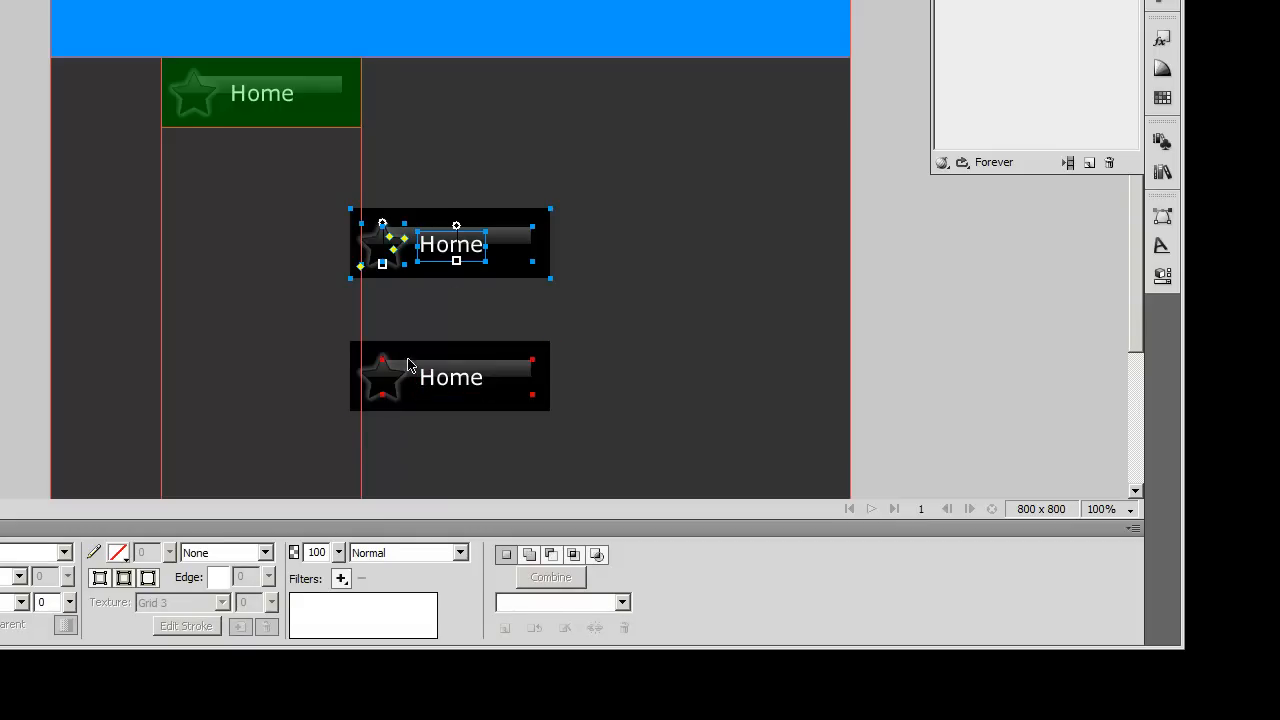
drag(446, 250, 459, 103)
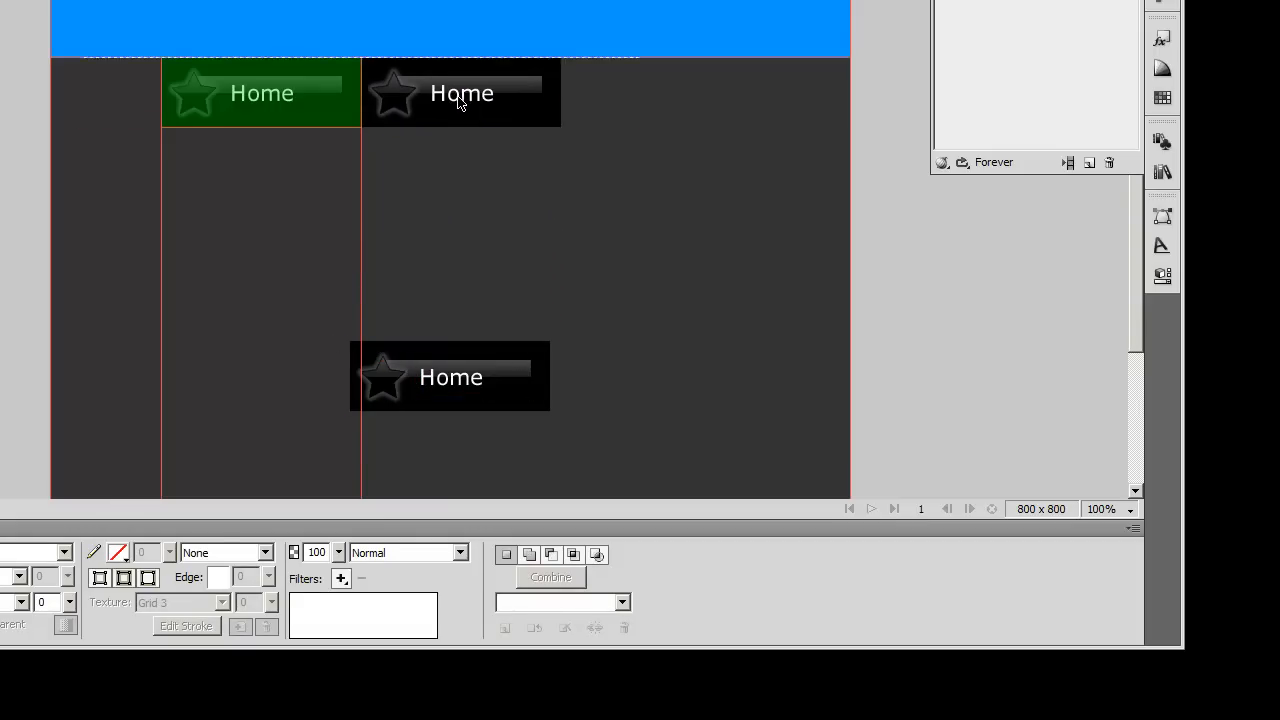
click(447, 195)
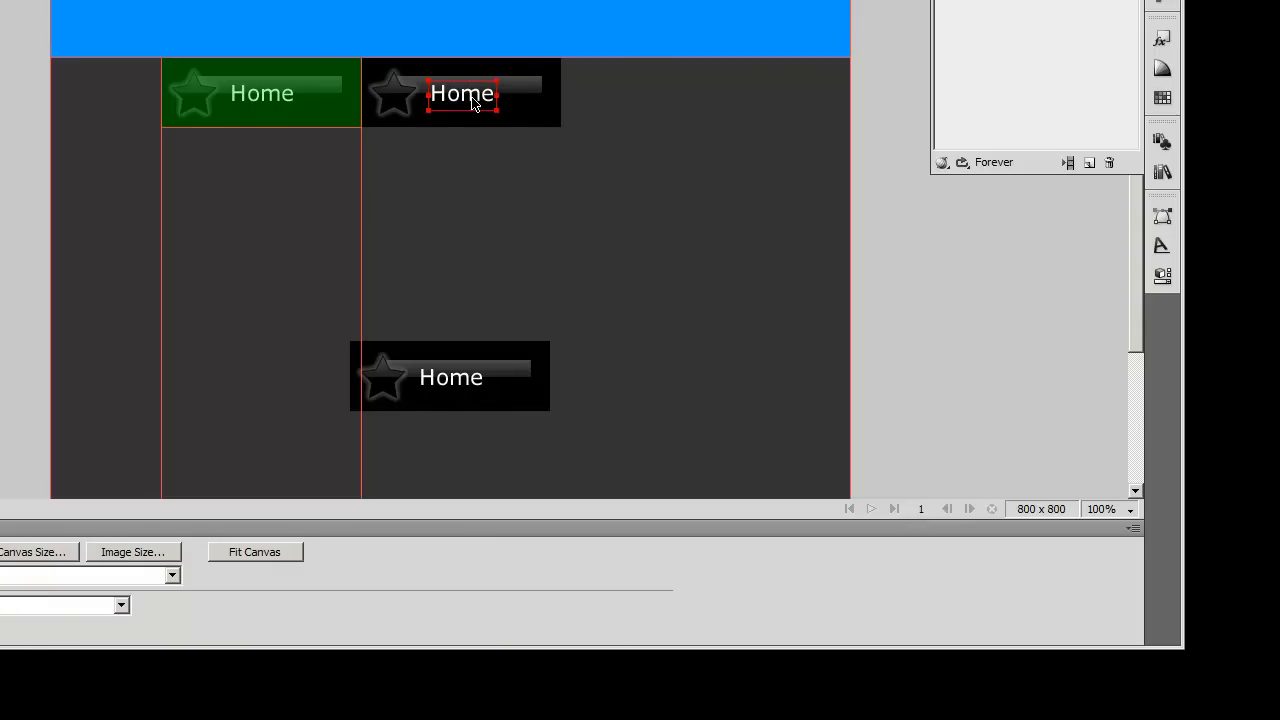
Step: Change the copied button's label text to "About"
click(478, 101)
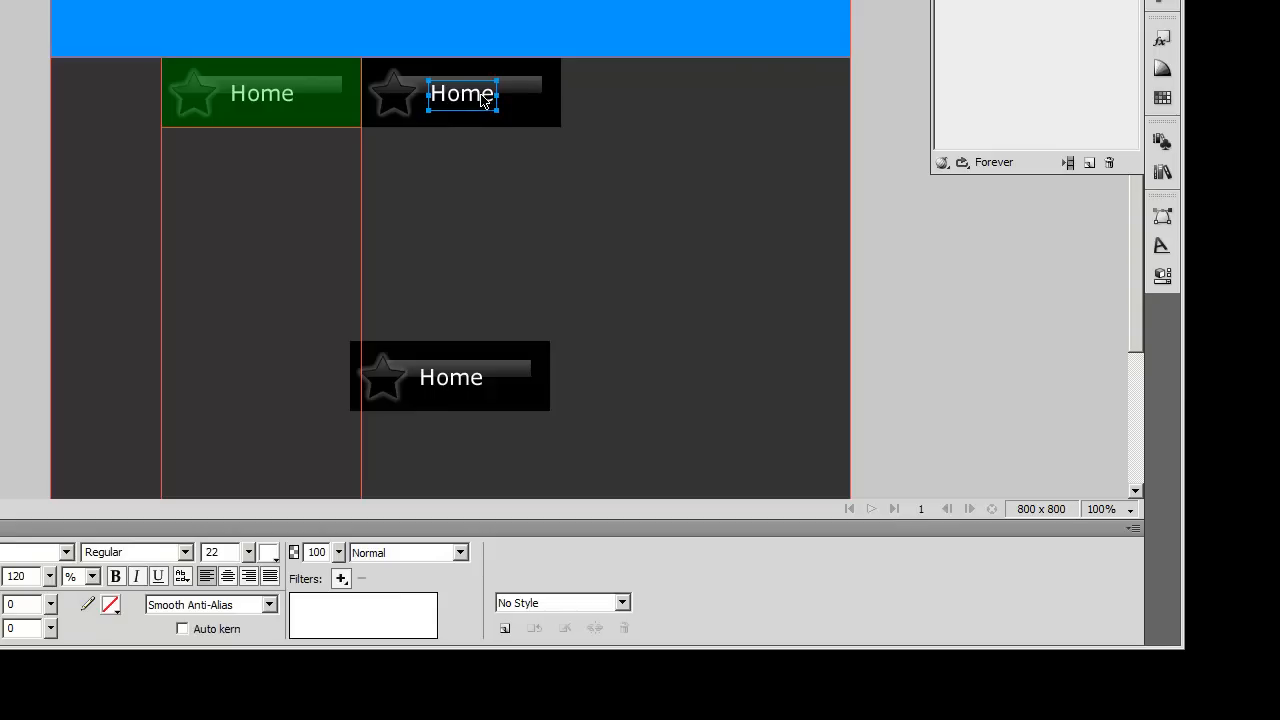
double_click(481, 100)
drag(496, 98, 433, 110)
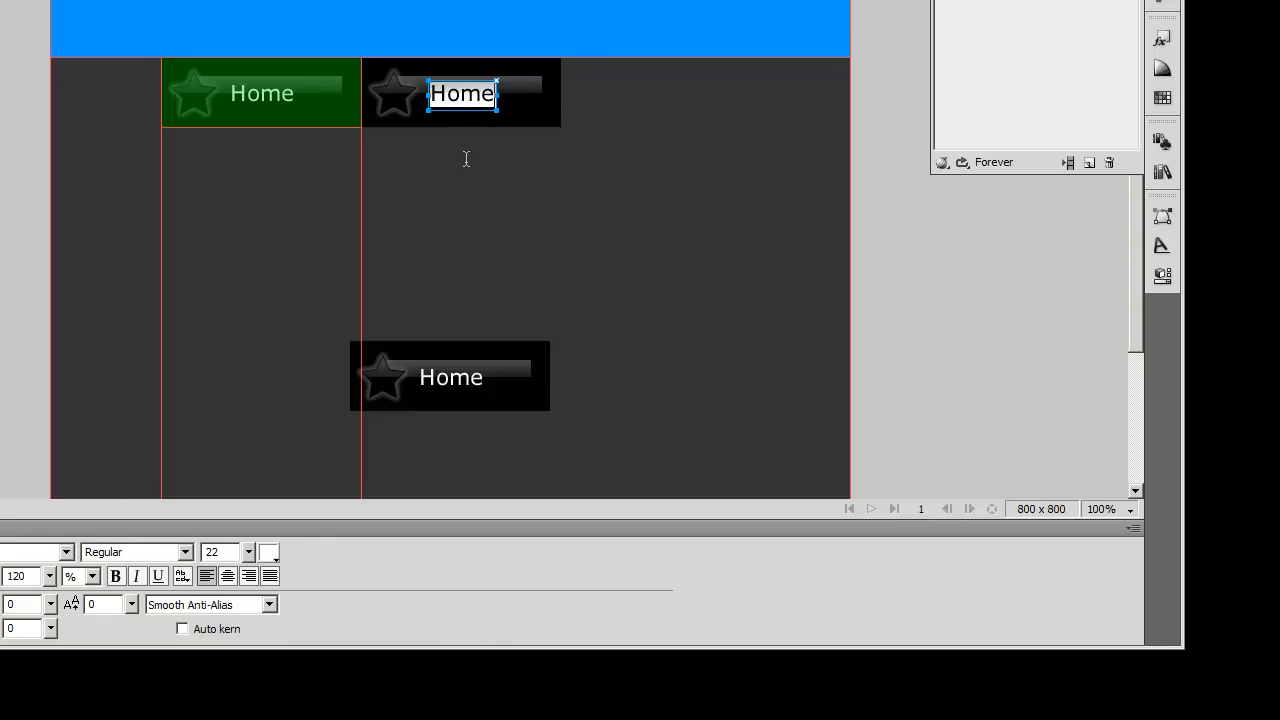
text(About)
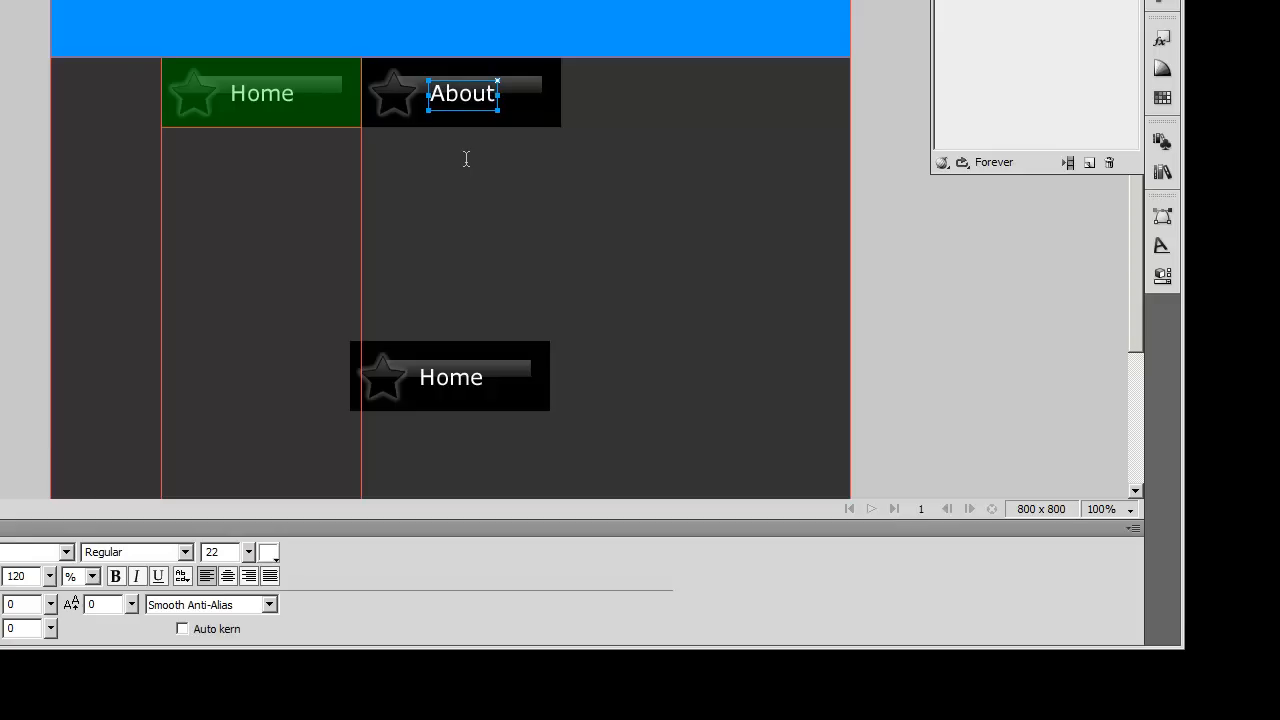
click(466, 158)
click(253, 95)
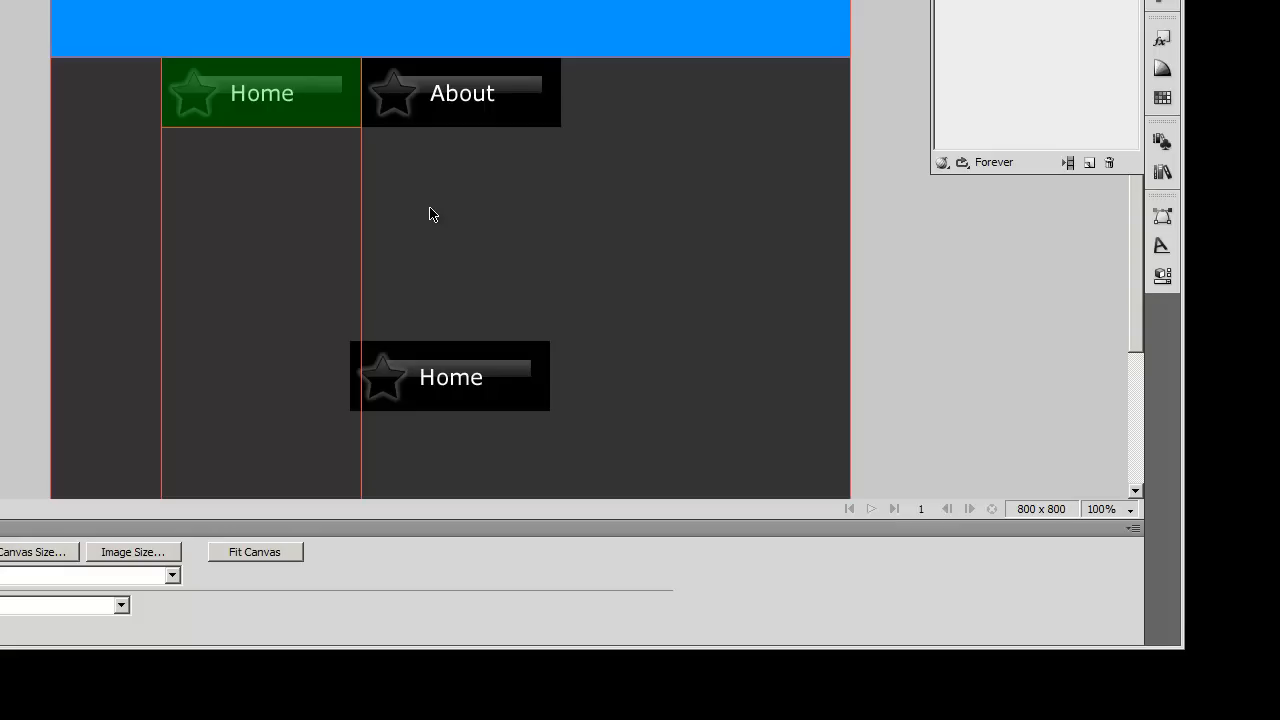
Step: Select all the objects of the lower Home button
drag(286, 291, 620, 412)
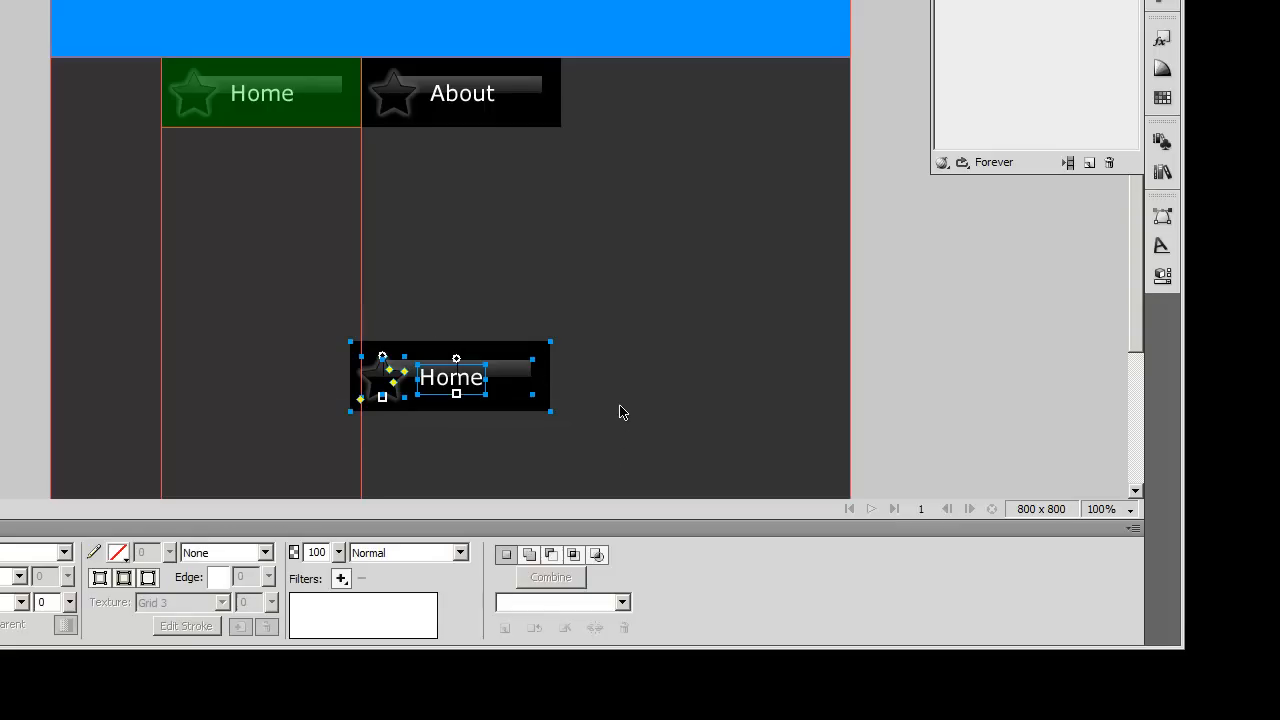